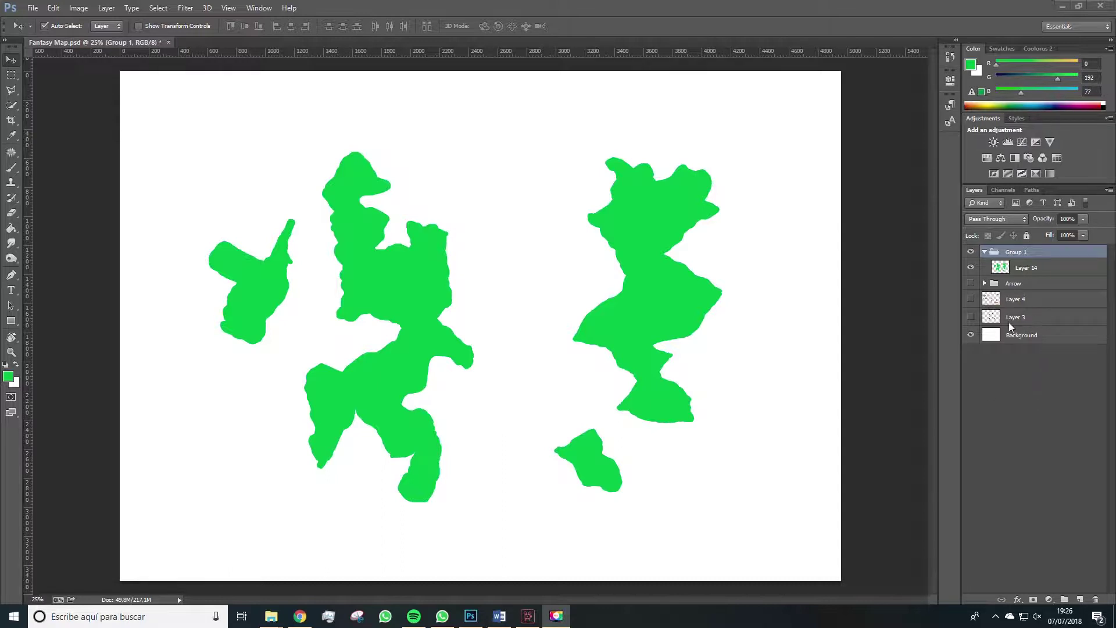
Step: Show the black coastline outline layer and rename Layer 3 to Supercontinent
{"action": "key", "text": "space"}
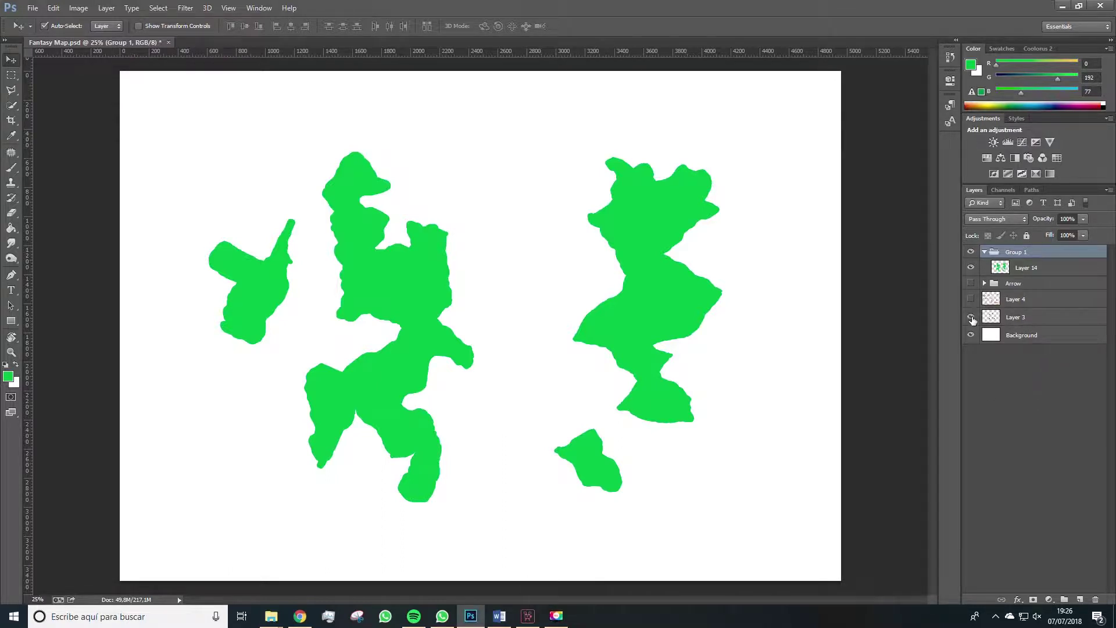
{"action": "left_click", "coordinate": [971, 317]}
{"action": "double_click", "coordinate": [1023, 319]}
{"action": "key", "text": "Caps_Lock"}
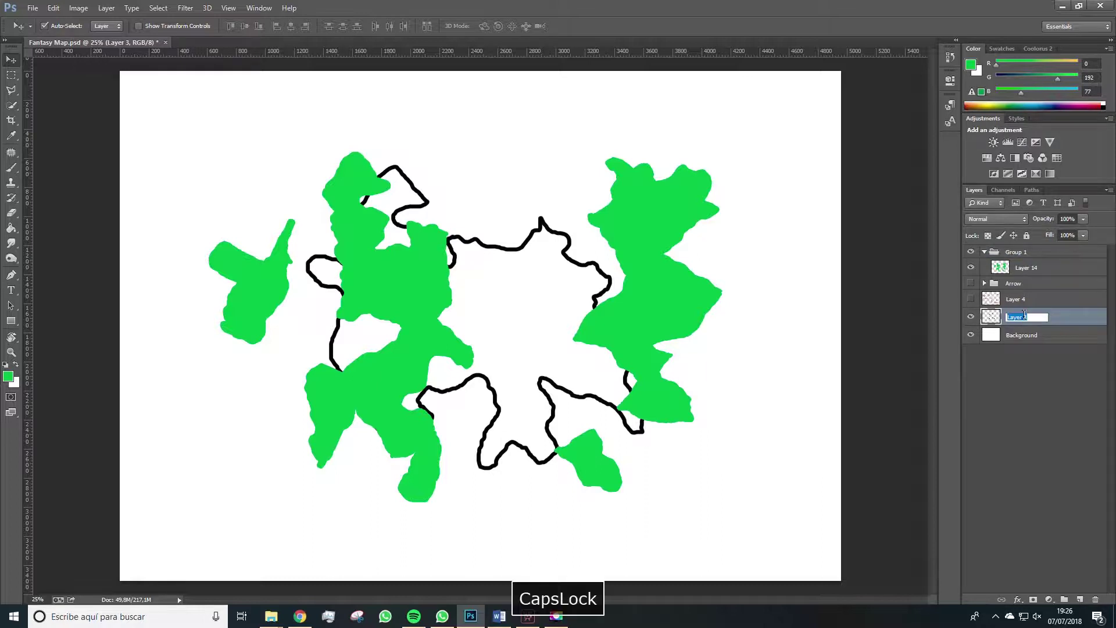
{"action": "type", "text": "Superco"}
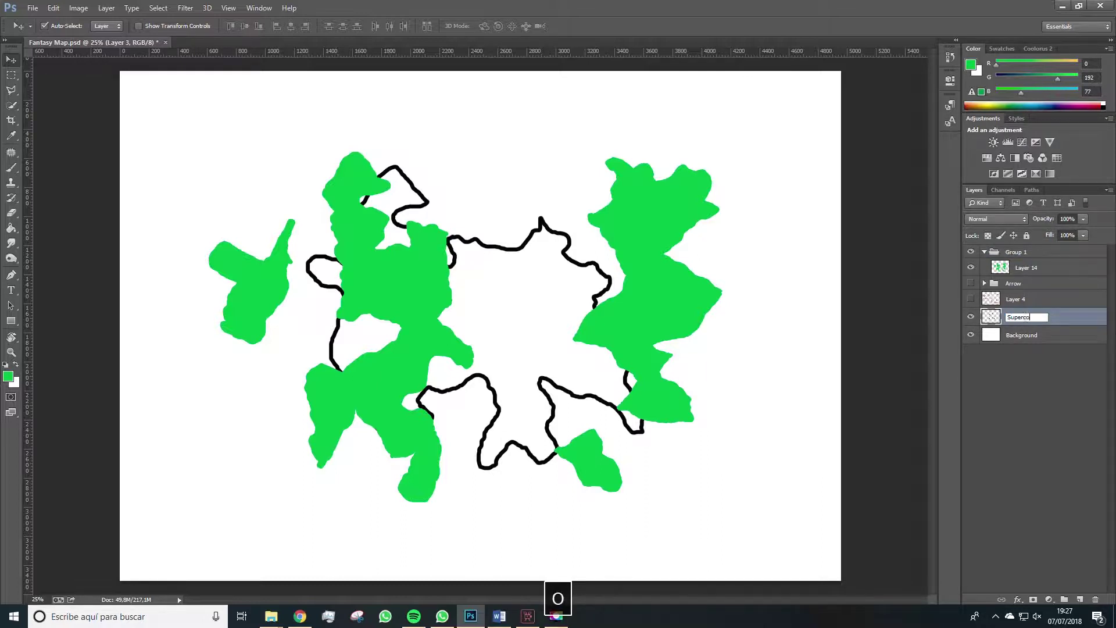
{"action": "type", "text": "ntinent"}
{"action": "key", "text": "Return"}
Step: Show the orange grid layer and rename Layer 4 to Tectonic Lines
{"action": "left_click", "coordinate": [1017, 299]}
{"action": "left_click", "coordinate": [971, 299]}
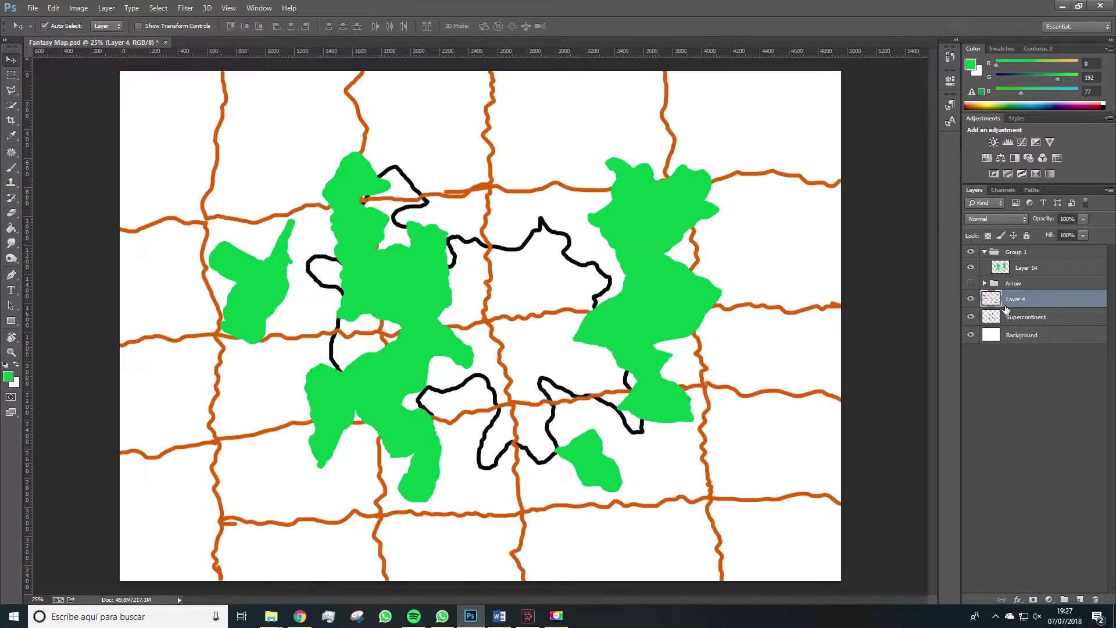
{"action": "double_click", "coordinate": [1015, 299]}
{"action": "key", "text": "Caps_Lock"}
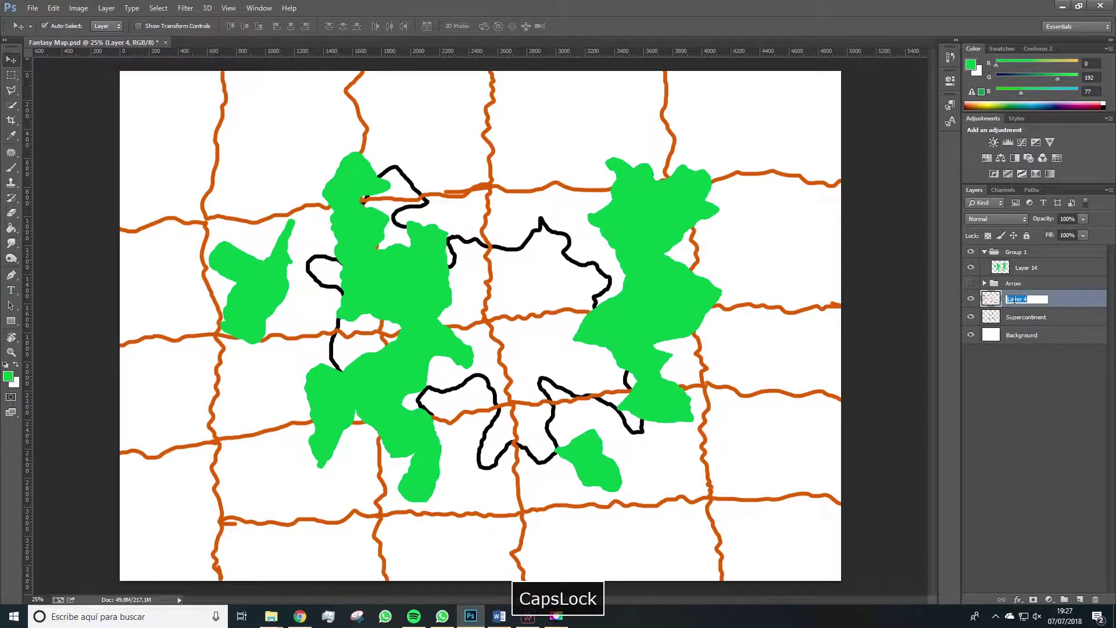
{"action": "type", "text": "Tecto"}
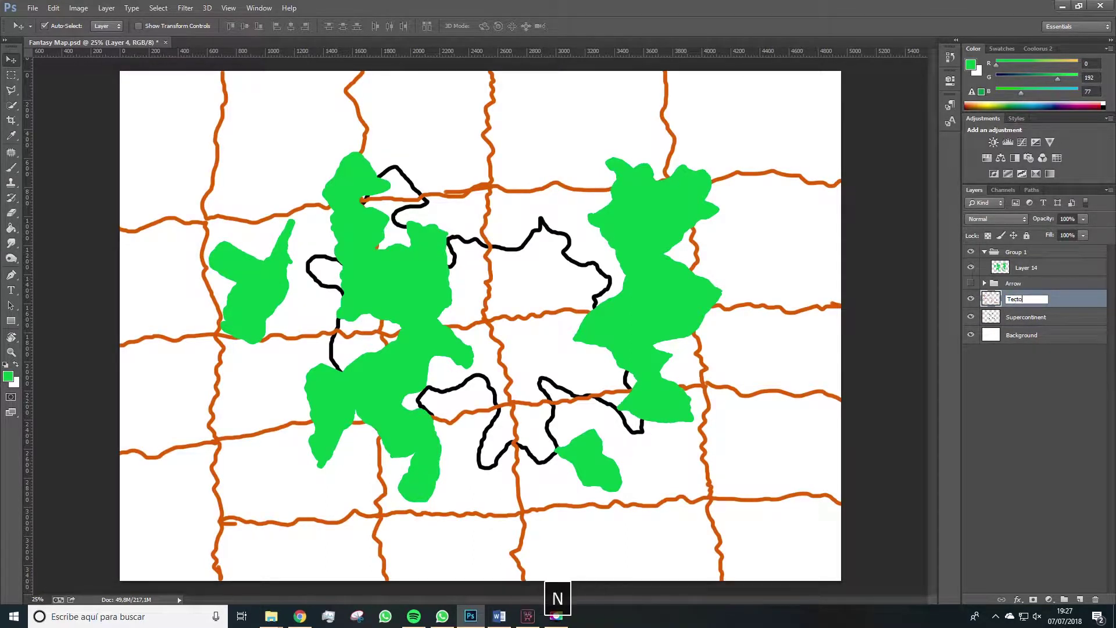
{"action": "type", "text": "nic L"}
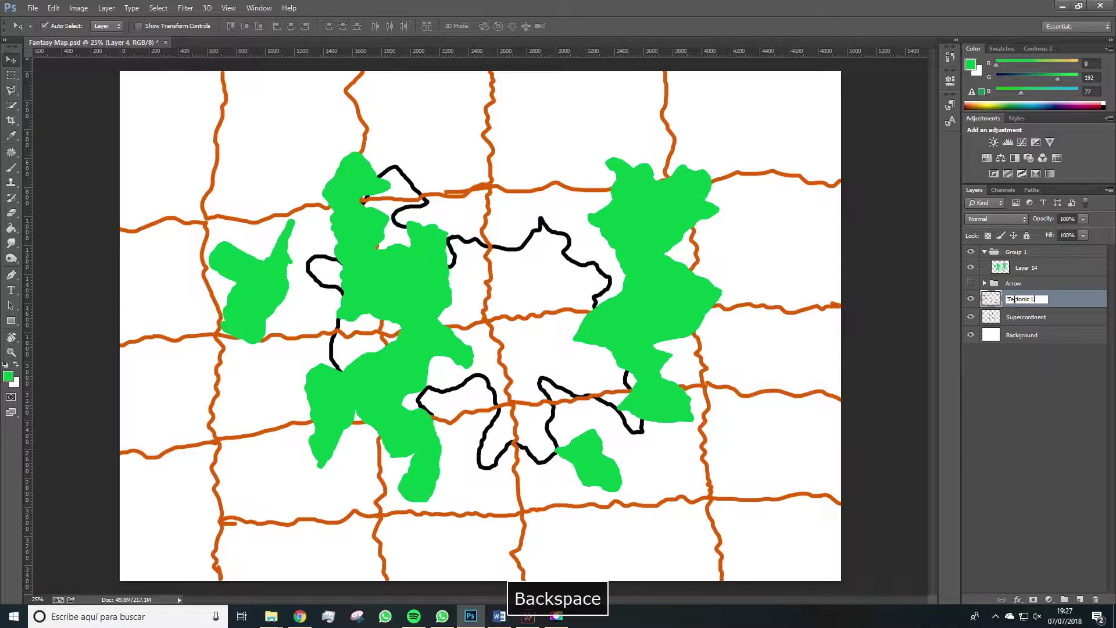
{"action": "type", "text": "ines"}
{"action": "left_click", "coordinate": [992, 440]}
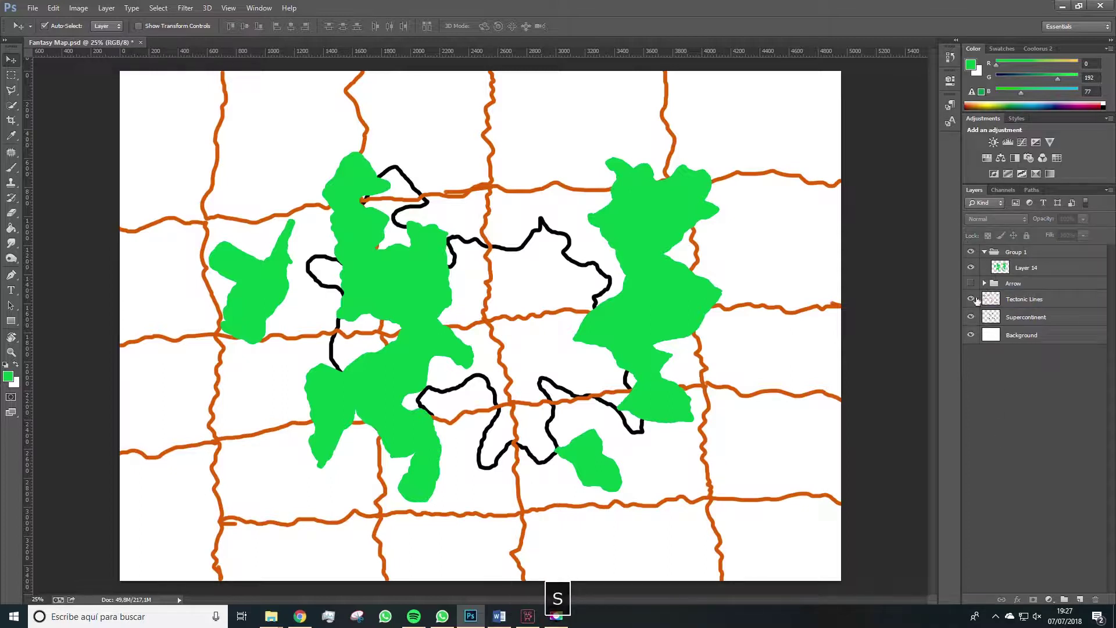
Step: Show the blue arrows and rename Layer 14, which comes out misspelled as 'Continetn'
{"action": "left_click", "coordinate": [971, 283]}
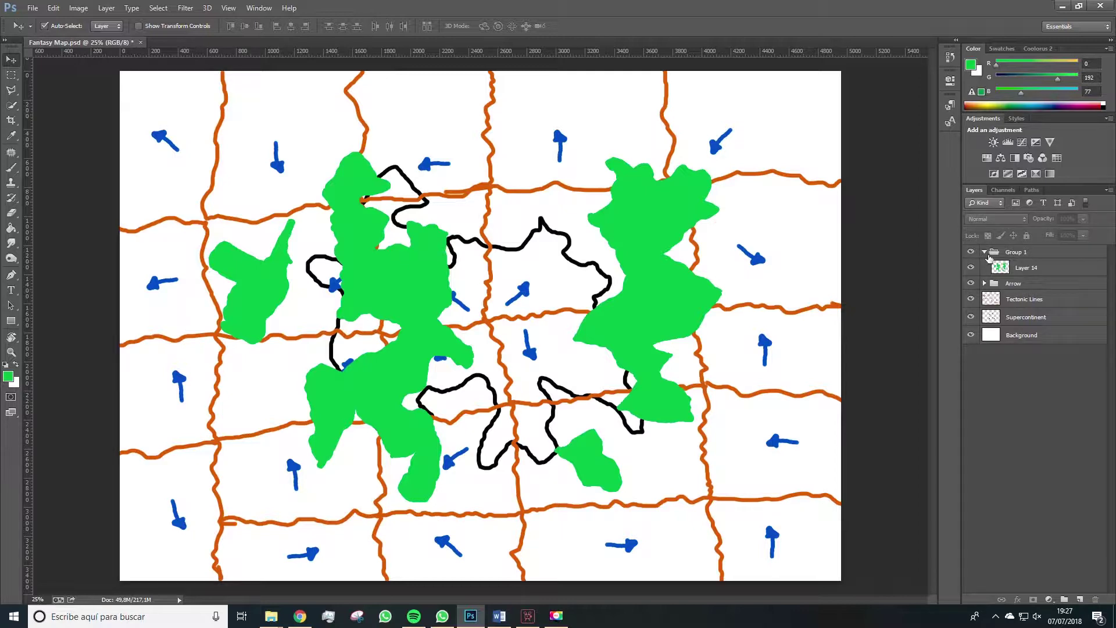
{"action": "left_click", "coordinate": [1022, 269]}
{"action": "double_click", "coordinate": [1025, 268]}
{"action": "key", "text": "Caps_Lock"}
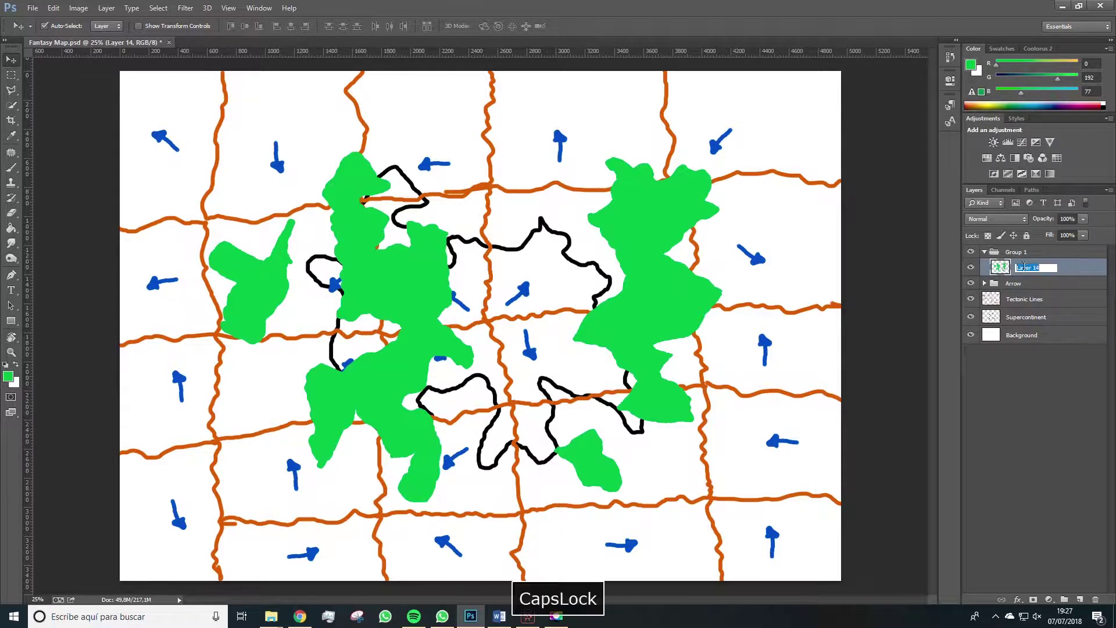
{"action": "type", "text": "CO"}
{"action": "key", "text": "BackSpace"}
{"action": "key", "text": "Caps_Lock"}
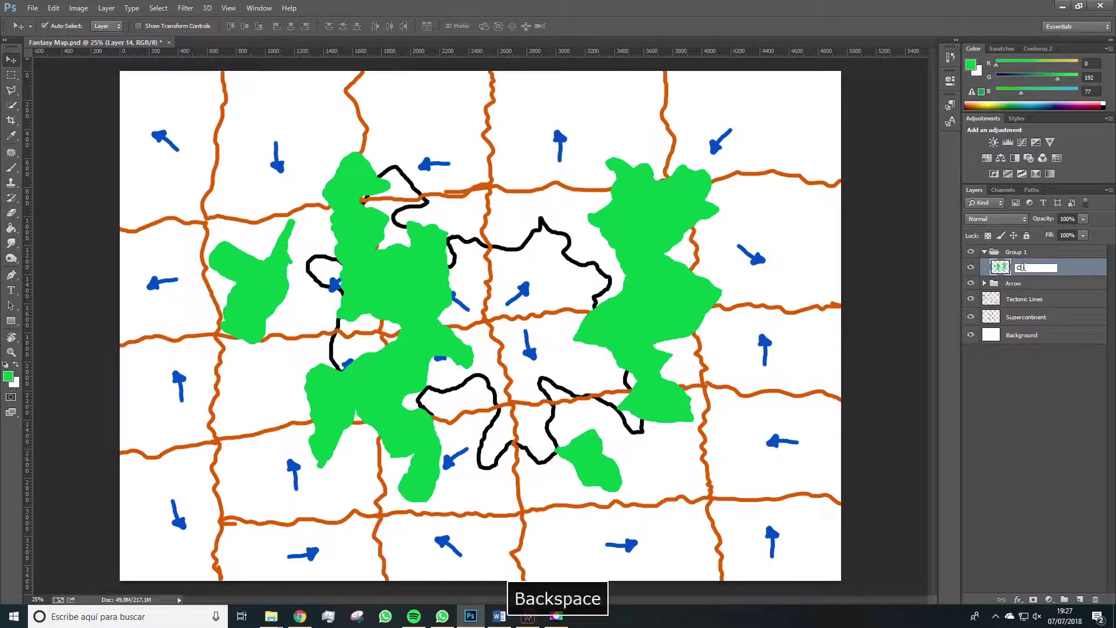
{"action": "type", "text": "ontinetn"}
{"action": "left_click", "coordinate": [1042, 448]}
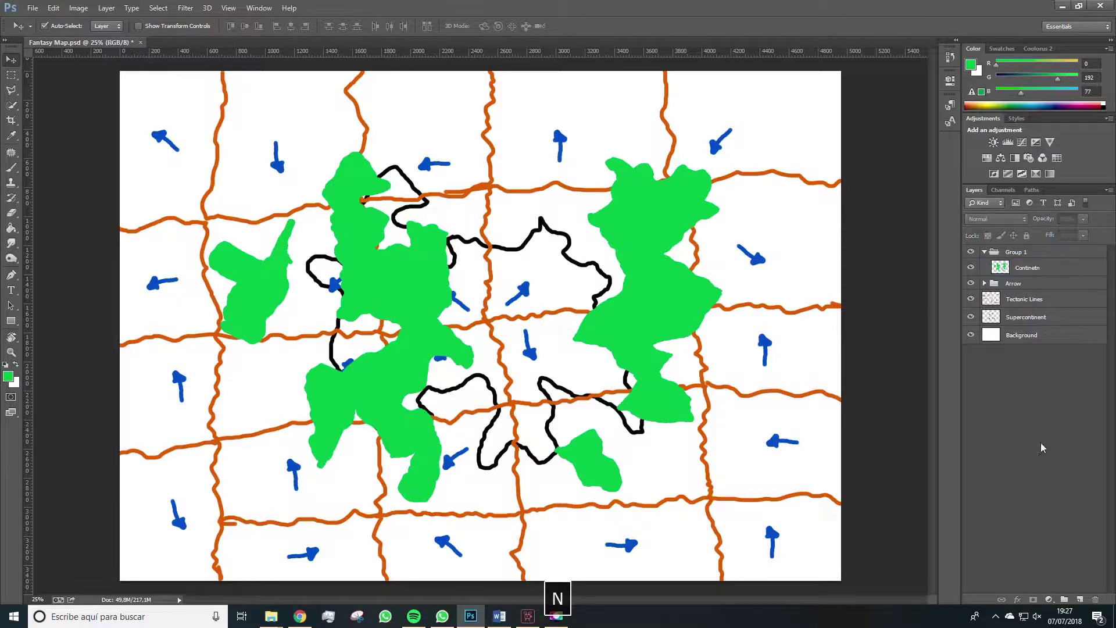
Step: Correct the misspelled layer name to 'Continent'
{"action": "double_click", "coordinate": [1039, 268]}
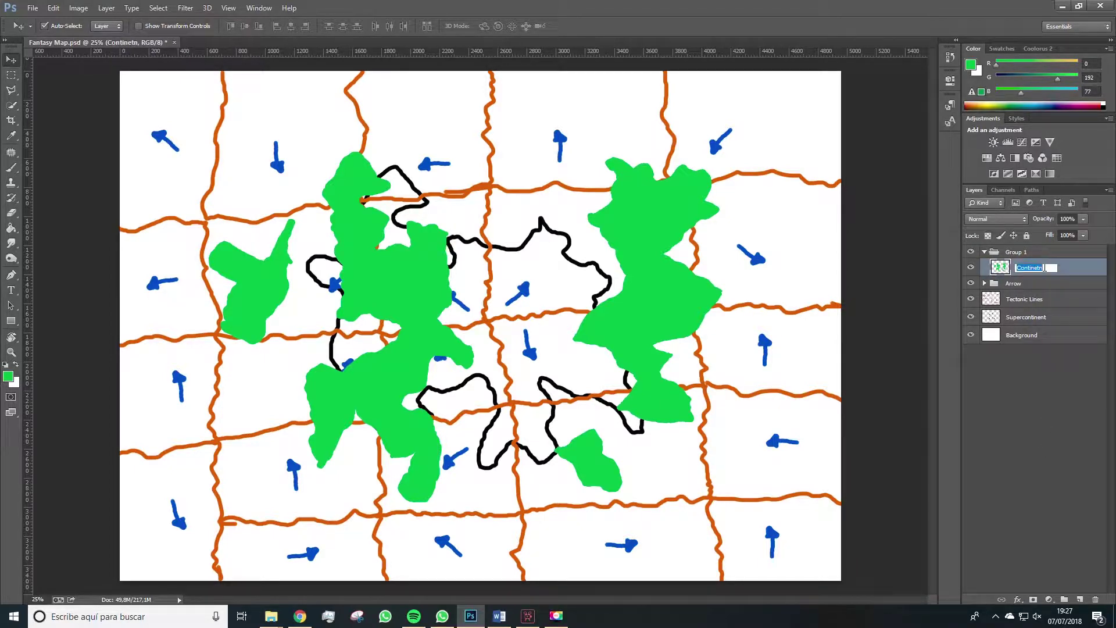
{"action": "left_click", "coordinate": [1043, 266]}
{"action": "key", "text": "BackSpace"}
{"action": "key", "text": "BackSpace"}
{"action": "type", "text": "nt"}
{"action": "key", "text": "Return"}
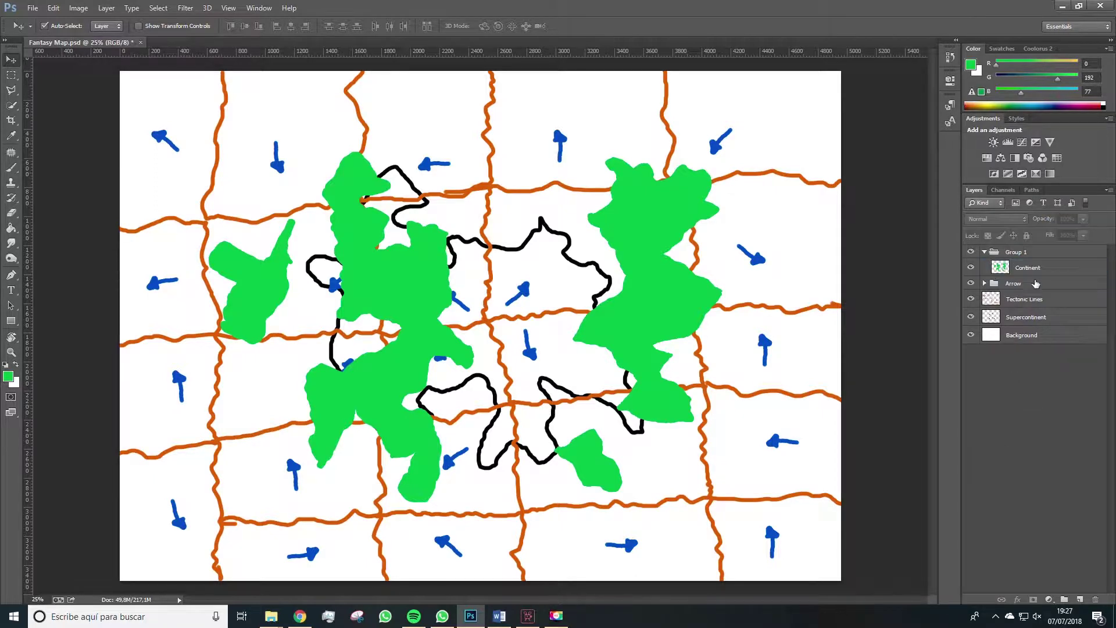
Step: Move Continent out of Group 1 to the top and delete the empty group
{"action": "left_click_drag", "start_coordinate": [1035, 269], "coordinate": [1031, 244]}
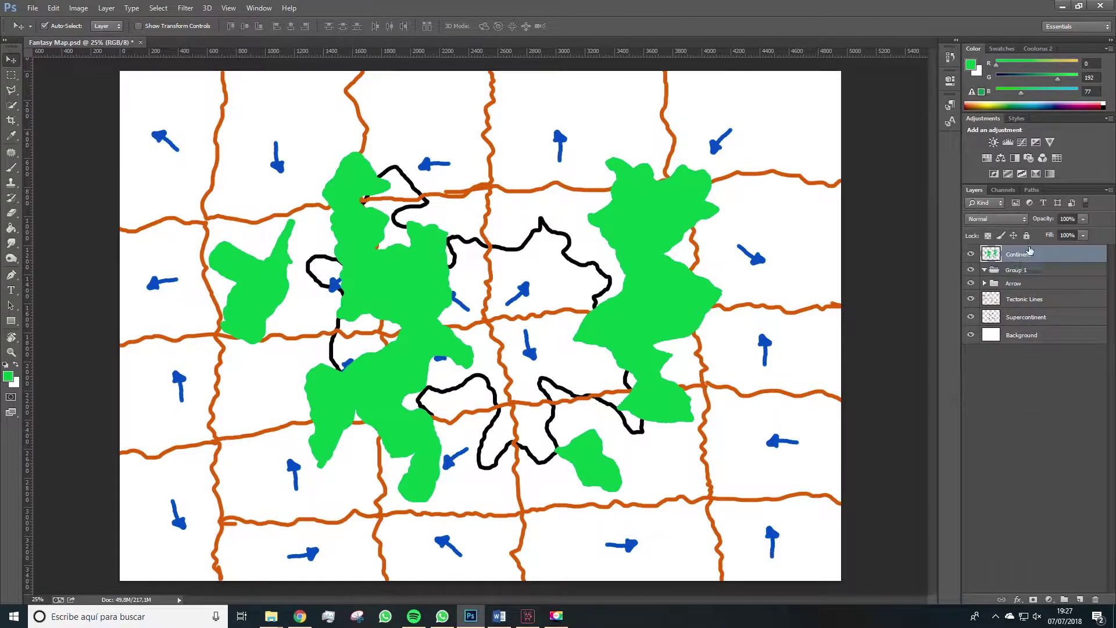
{"action": "left_click", "coordinate": [1025, 267]}
{"action": "key", "text": "Delete"}
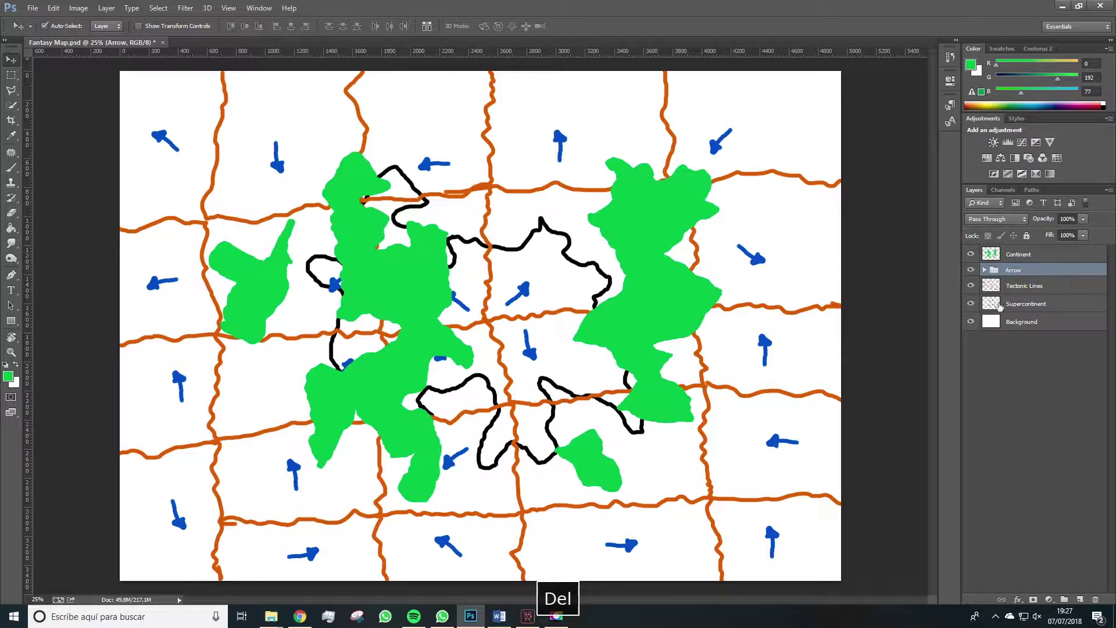
{"action": "left_click", "coordinate": [993, 354]}
Step: Hide the Supercontinent outline and fade Tectonic Lines to 17% opacity
{"action": "left_click", "coordinate": [972, 305]}
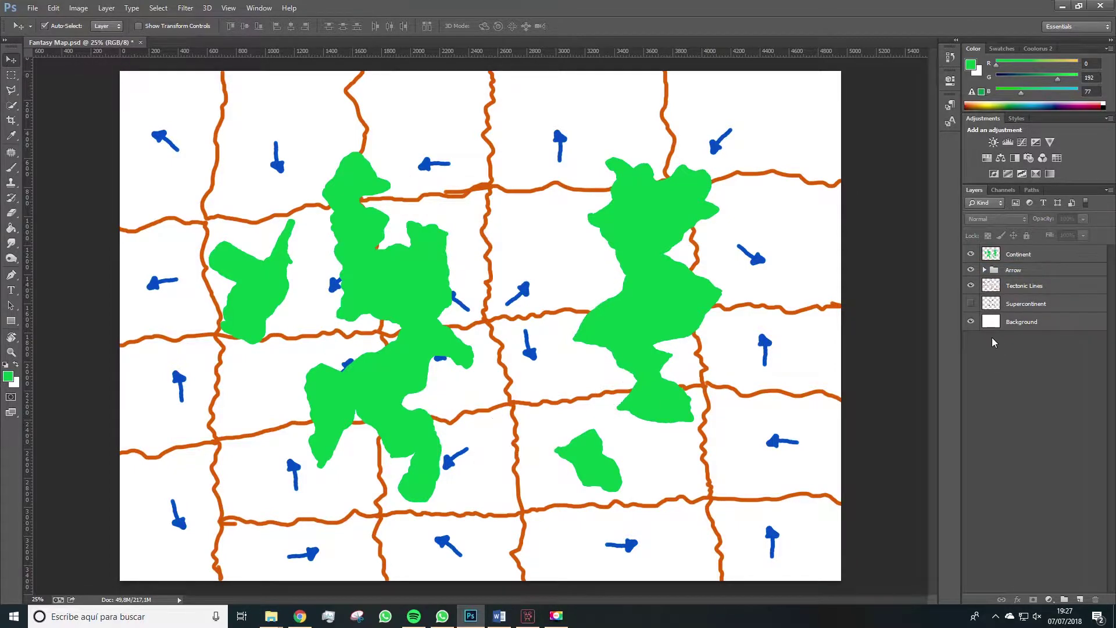
{"action": "left_click", "coordinate": [1015, 285]}
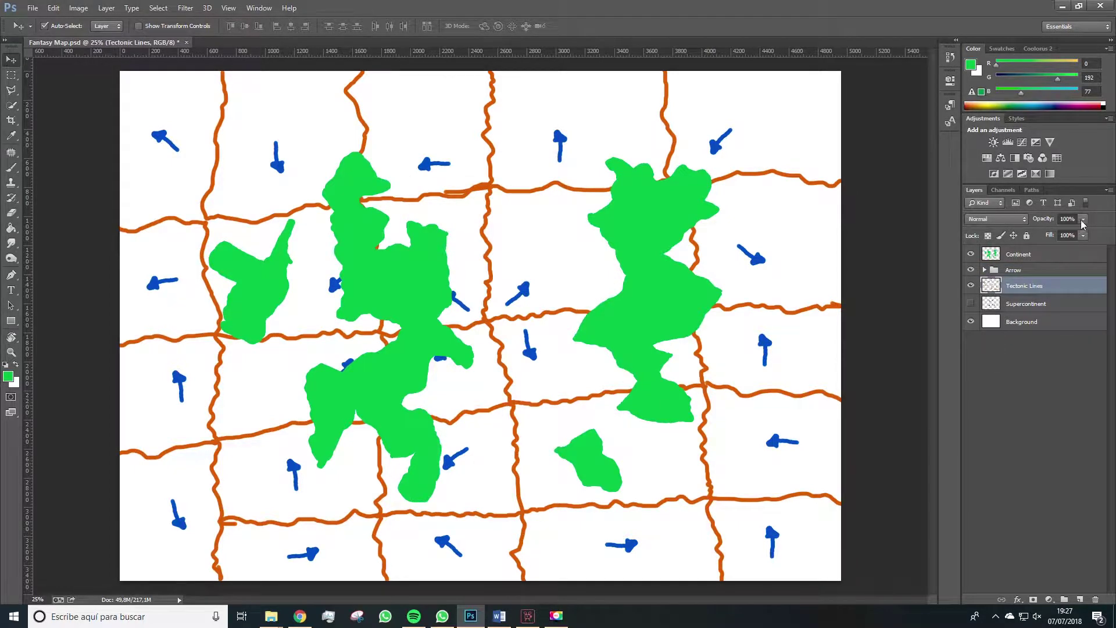
{"action": "left_click", "coordinate": [1083, 235]}
{"action": "left_click_drag", "start_coordinate": [1034, 231], "coordinate": [1034, 231]}
{"action": "left_click", "coordinate": [1028, 362]}
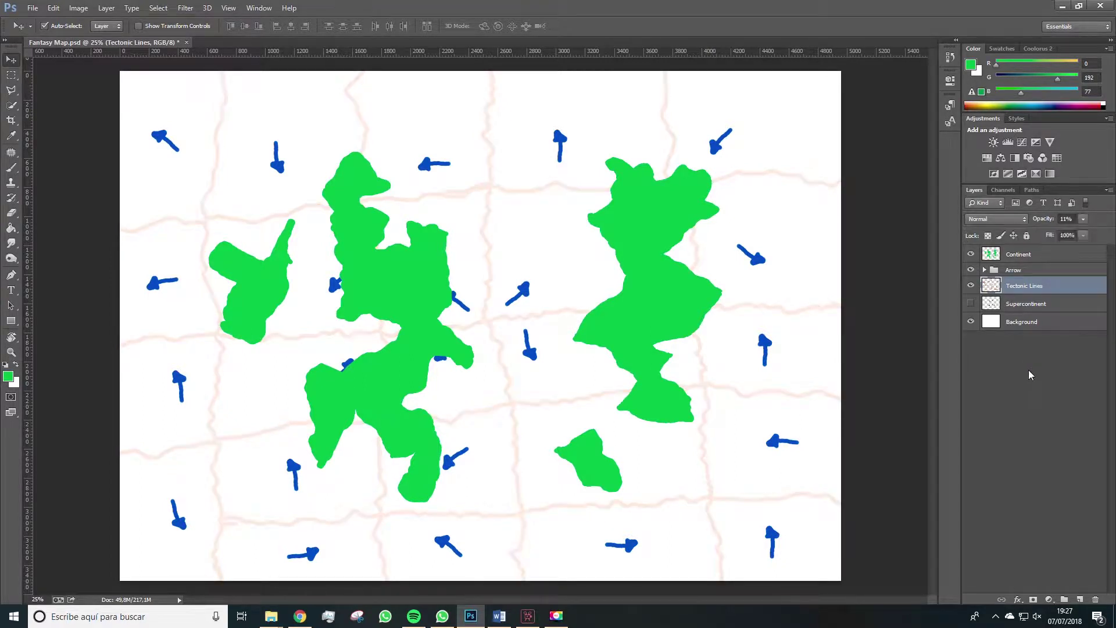
Step: Hide the blue arrows layer and select the Continent layer
{"action": "left_click", "coordinate": [971, 270]}
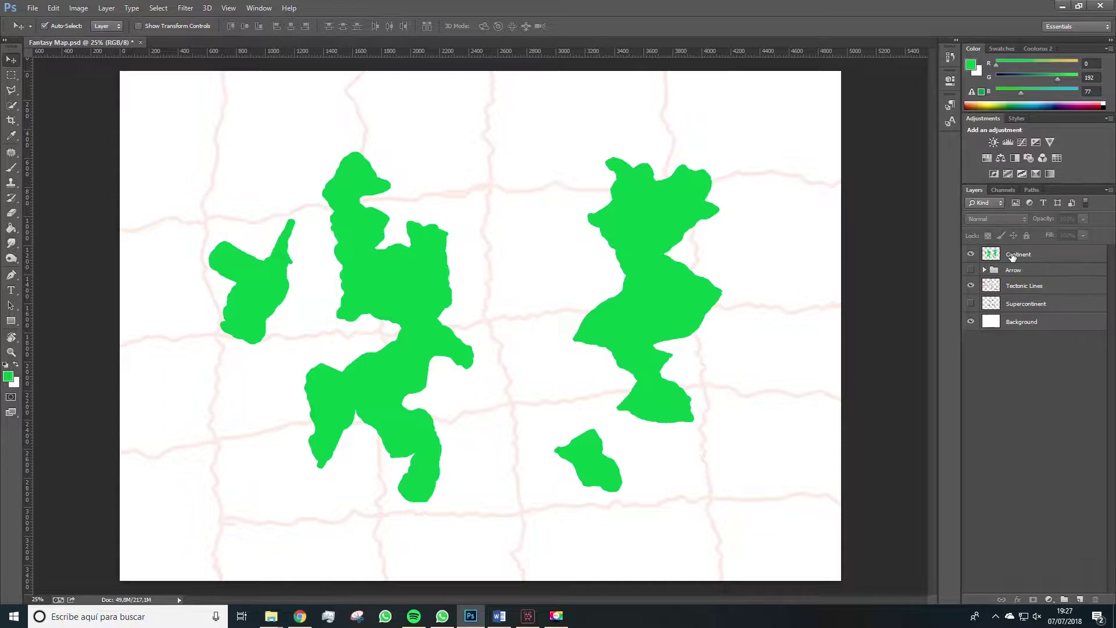
{"action": "left_click", "coordinate": [1014, 258]}
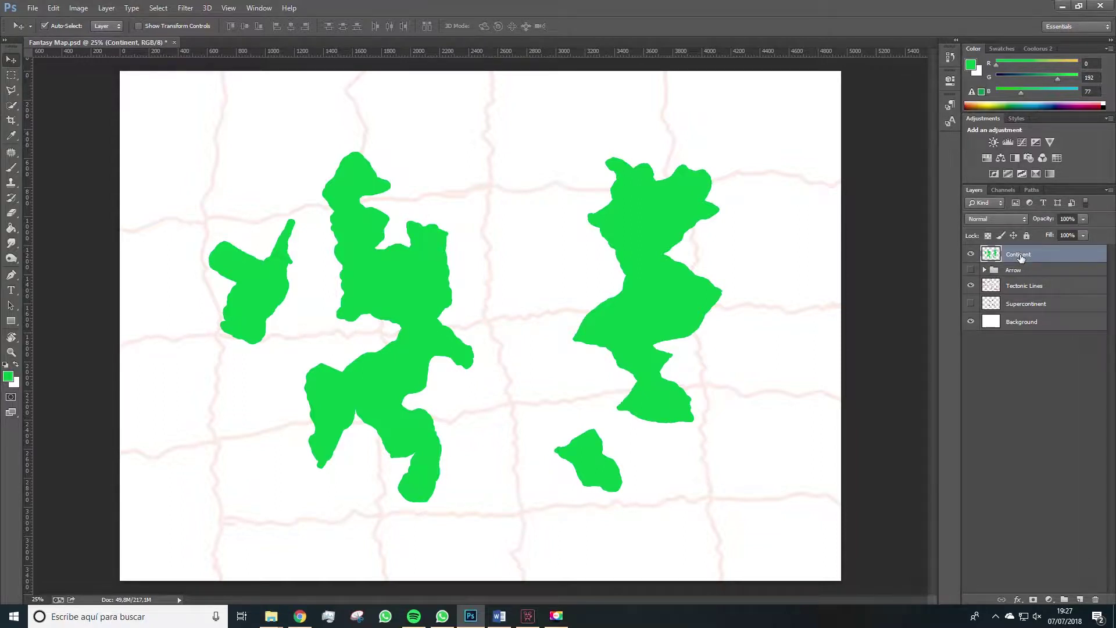
{"action": "right_click", "coordinate": [1021, 257]}
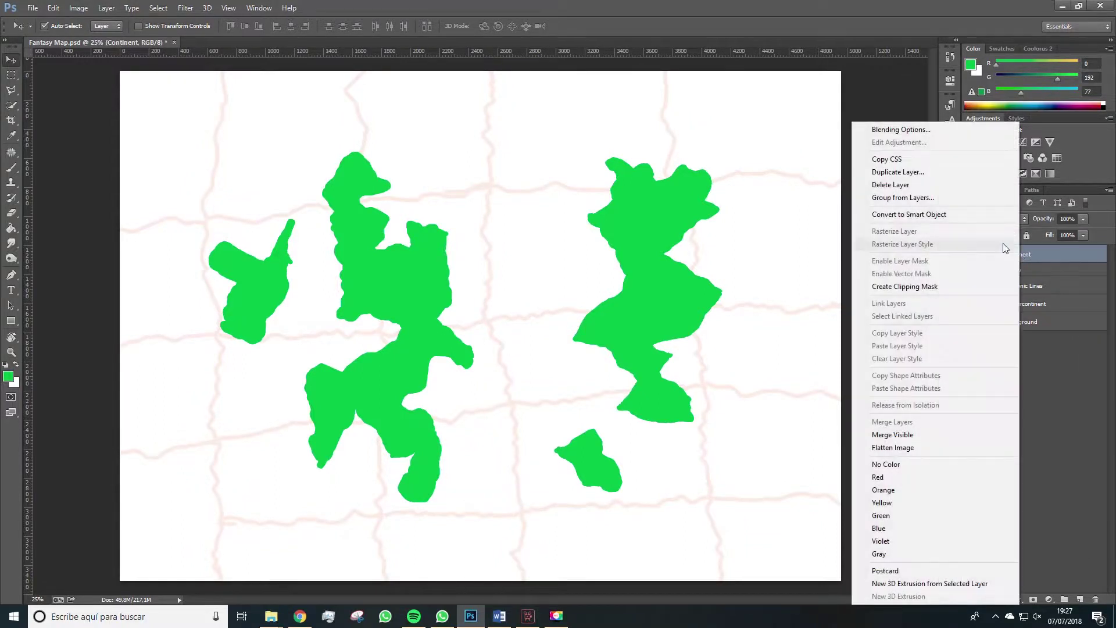
Step: Duplicate the Continent layer and hide the original
{"action": "left_click", "coordinate": [898, 172]}
{"action": "left_click", "coordinate": [644, 190]}
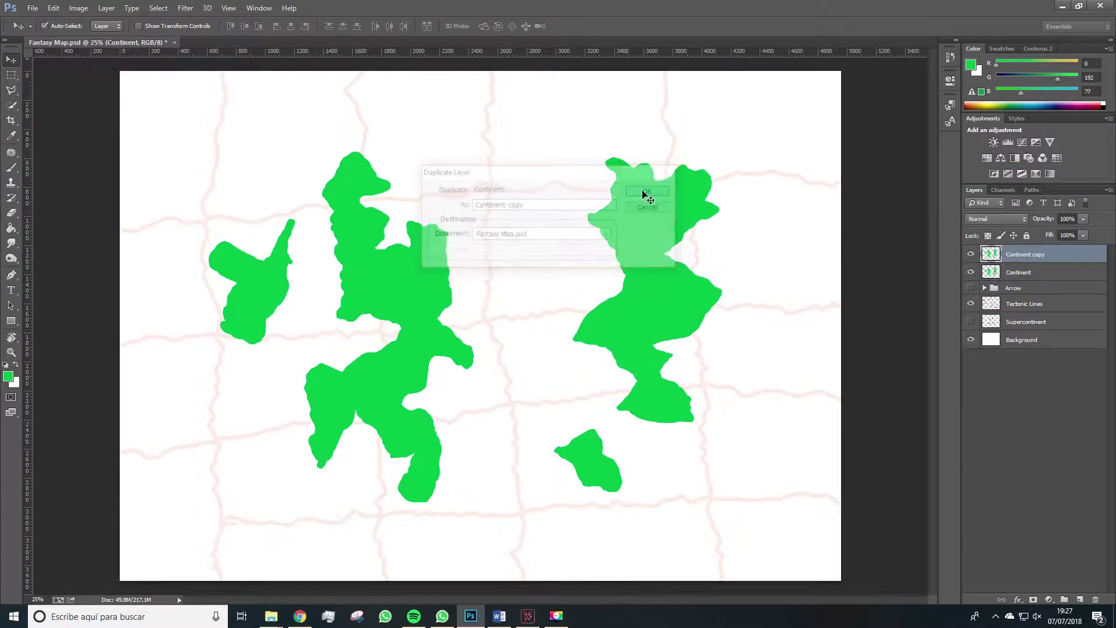
{"action": "left_click", "coordinate": [970, 272]}
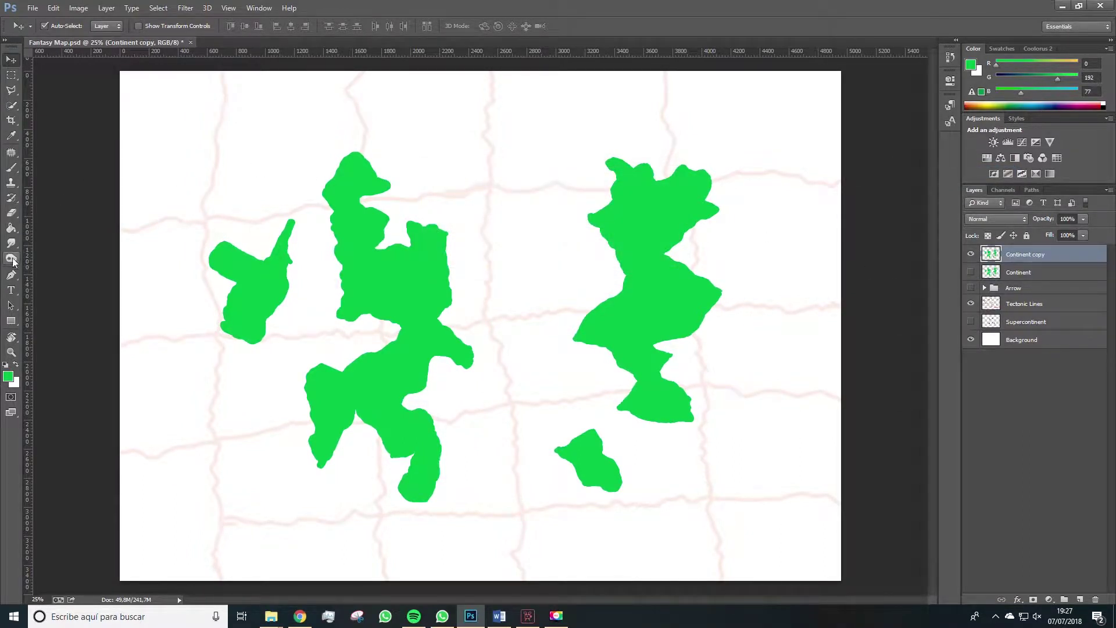
Step: Fill the central, left and right continents and the small island solid black with the Paint Bucket
{"action": "left_click", "coordinate": [11, 228]}
{"action": "left_click", "coordinate": [6, 364]}
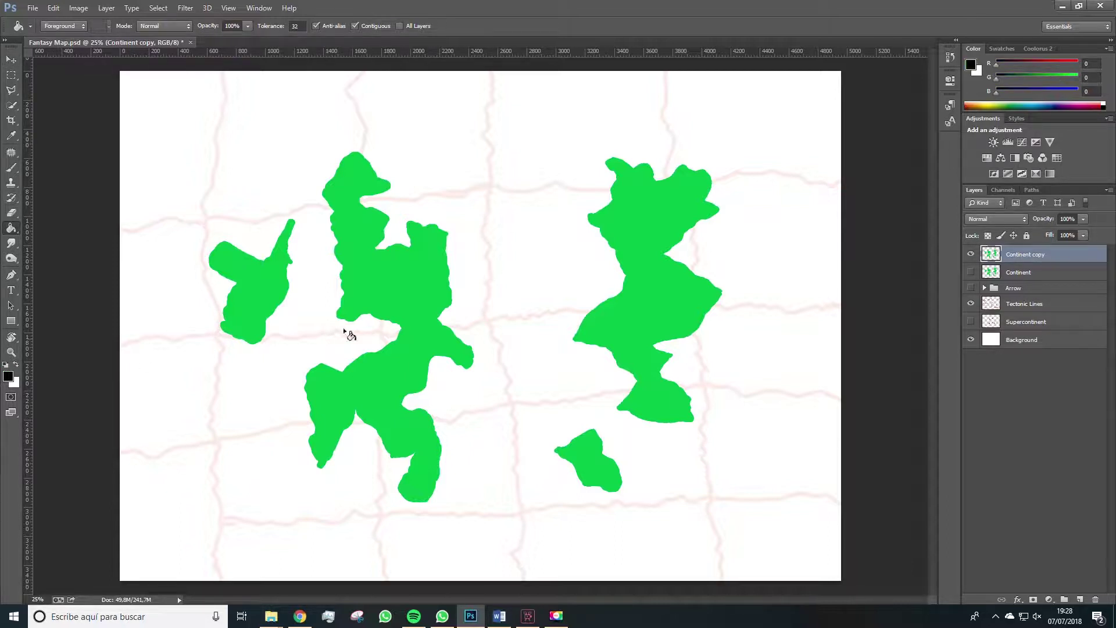
{"action": "left_click", "coordinate": [376, 305]}
{"action": "left_click", "coordinate": [266, 303]}
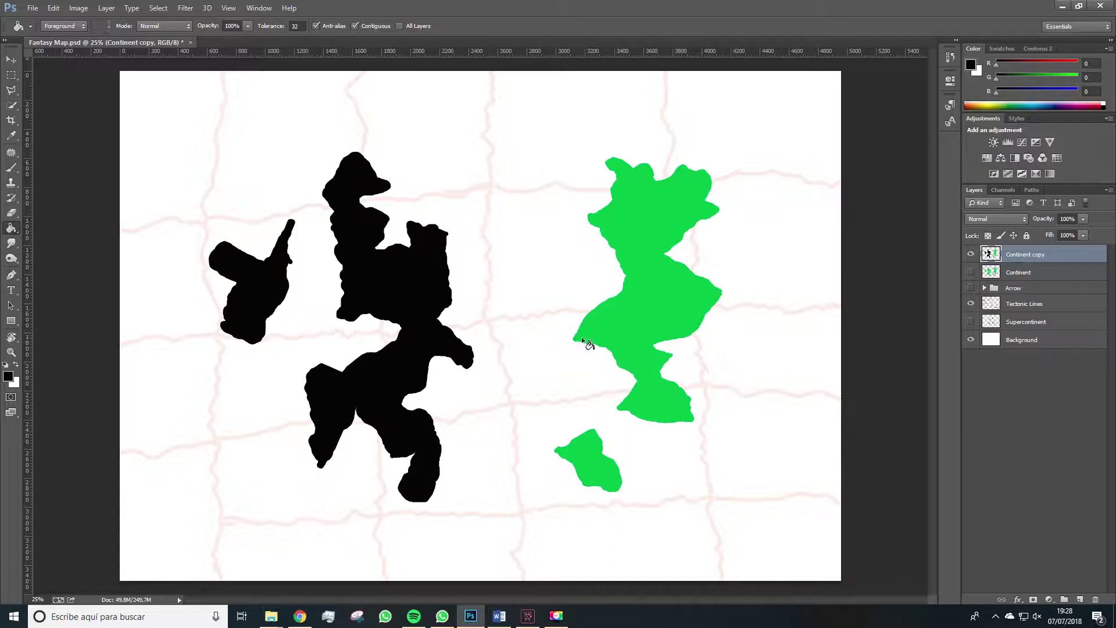
{"action": "left_click", "coordinate": [667, 301]}
{"action": "left_click", "coordinate": [597, 472]}
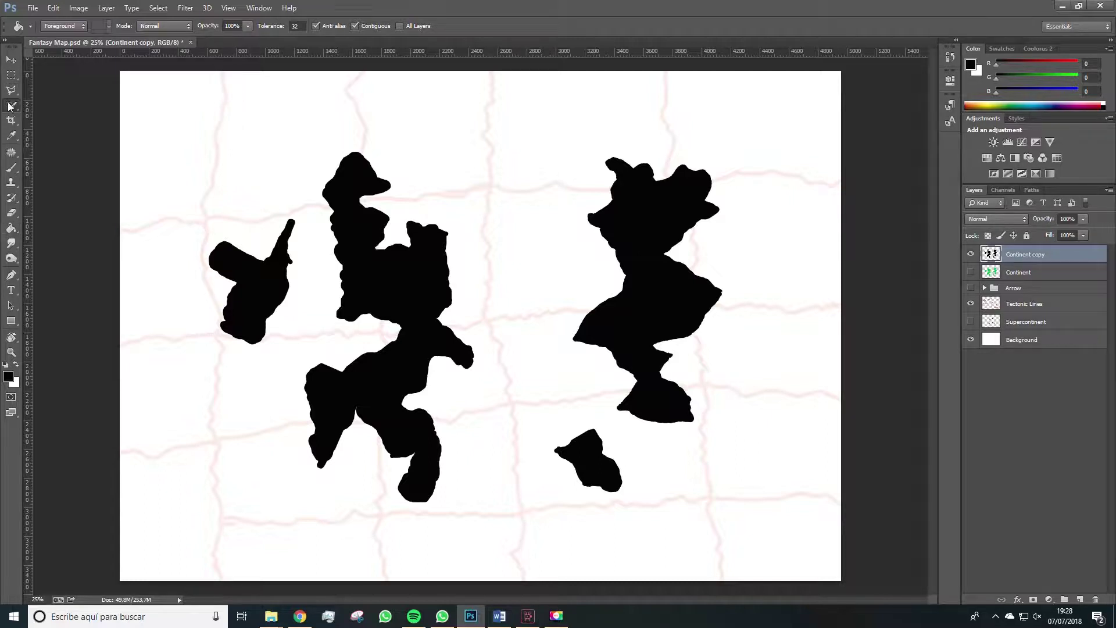
{"action": "left_click_drag", "start_coordinate": [11, 105], "coordinate": [51, 109]}
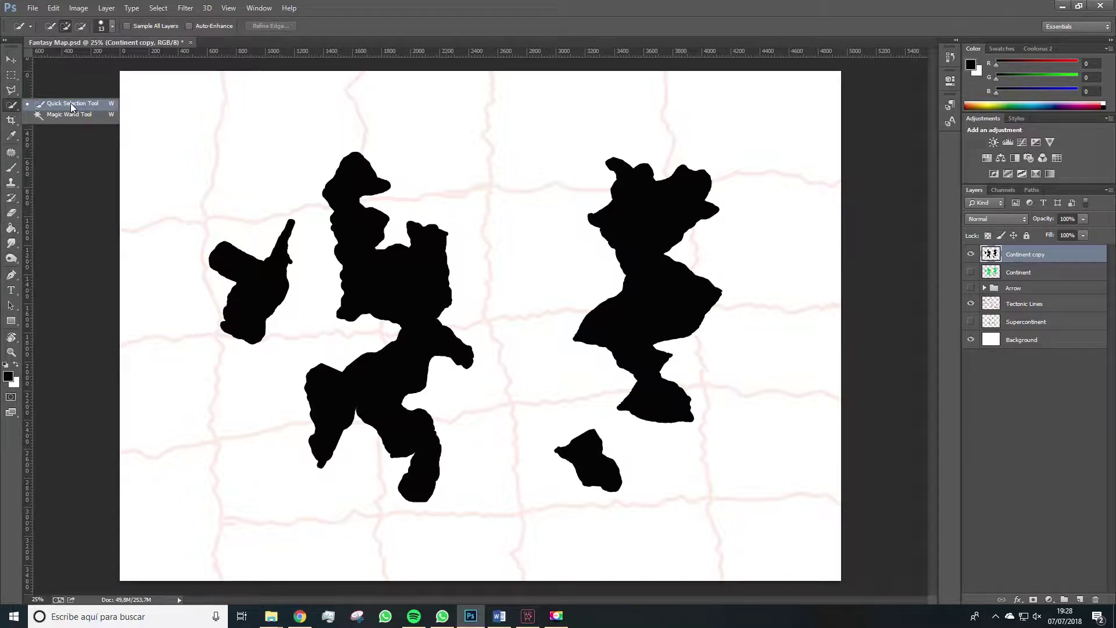
Step: Magic-wand select the left, central and right continents plus the bottom island
{"action": "left_click", "coordinate": [72, 108]}
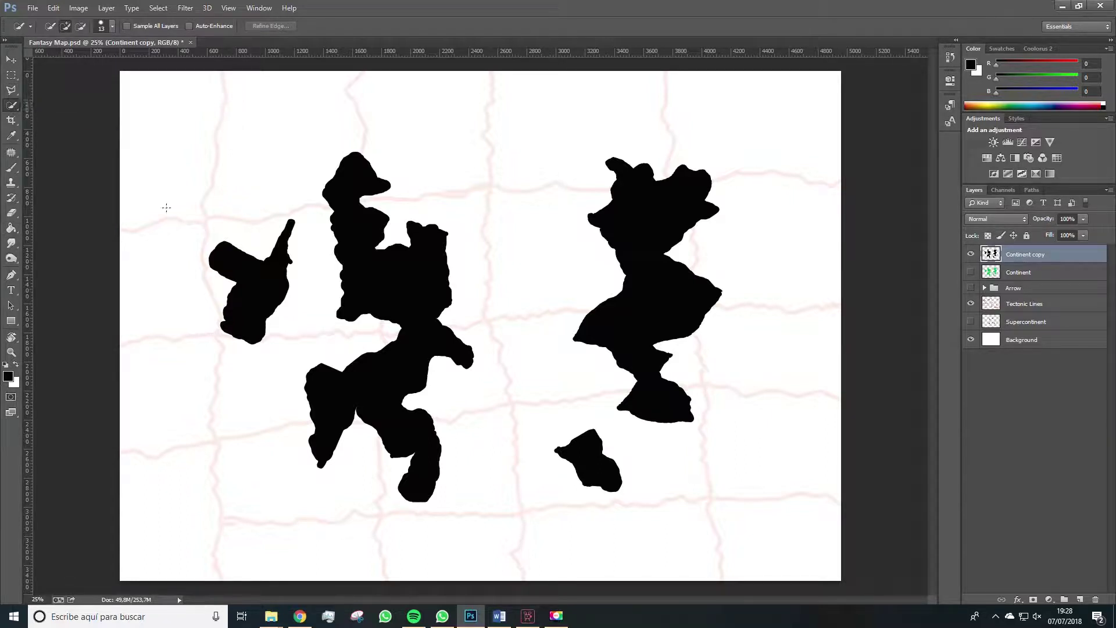
{"action": "left_click", "coordinate": [244, 301]}
{"action": "key", "text": "shift"}
{"action": "left_click", "coordinate": [388, 281]}
{"action": "key", "text": "shift"}
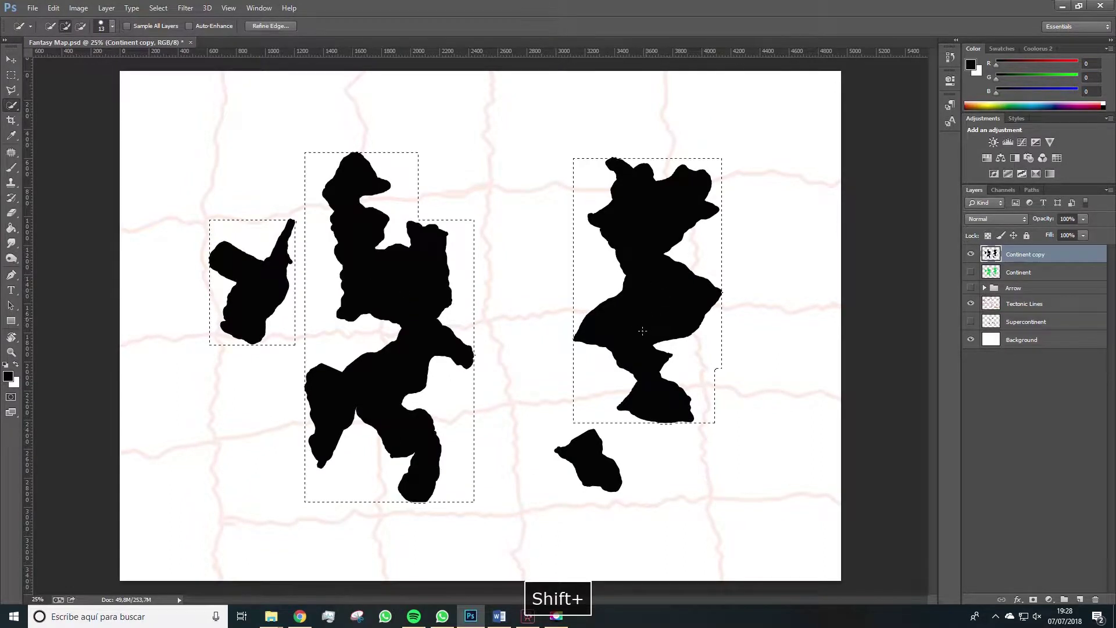
{"action": "left_click", "coordinate": [642, 331], "text": "shift"}
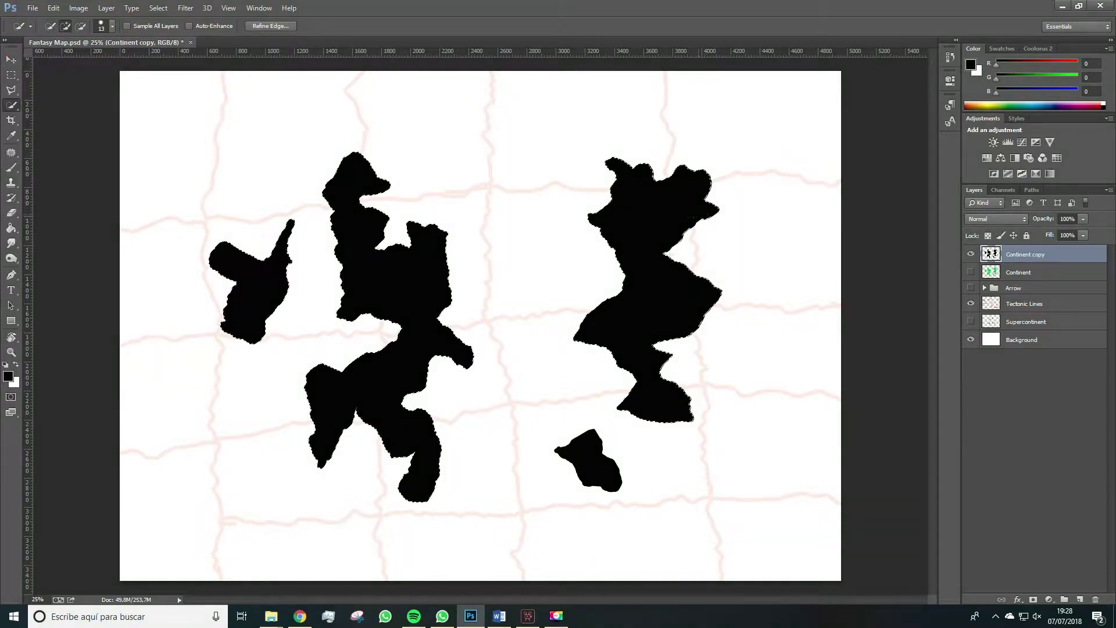
{"action": "left_click", "coordinate": [597, 469]}
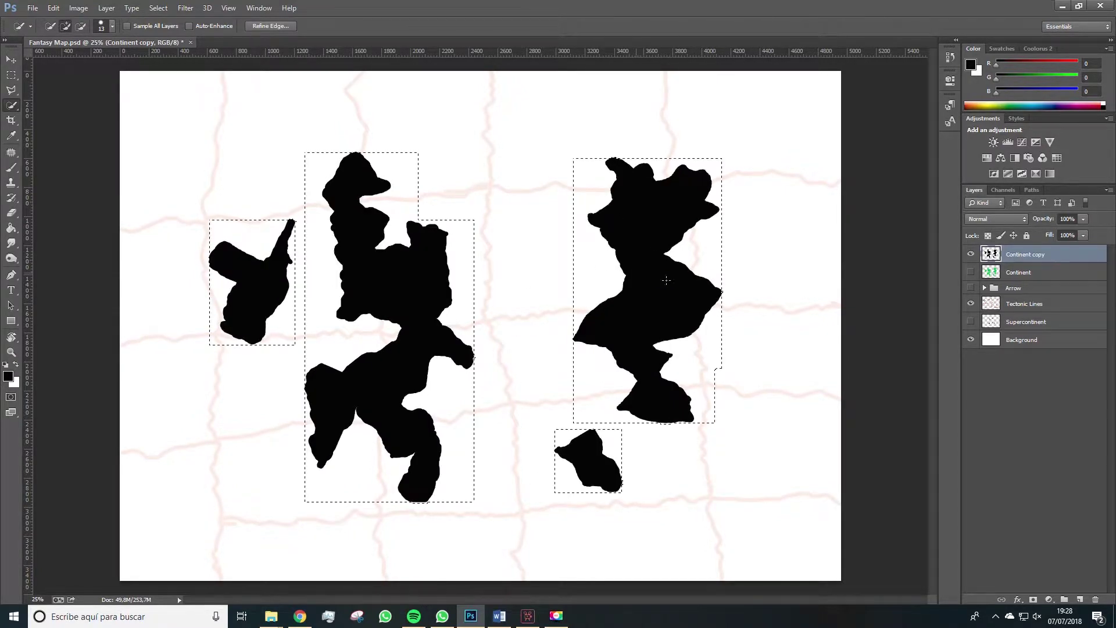
{"action": "left_click", "coordinate": [183, 10]}
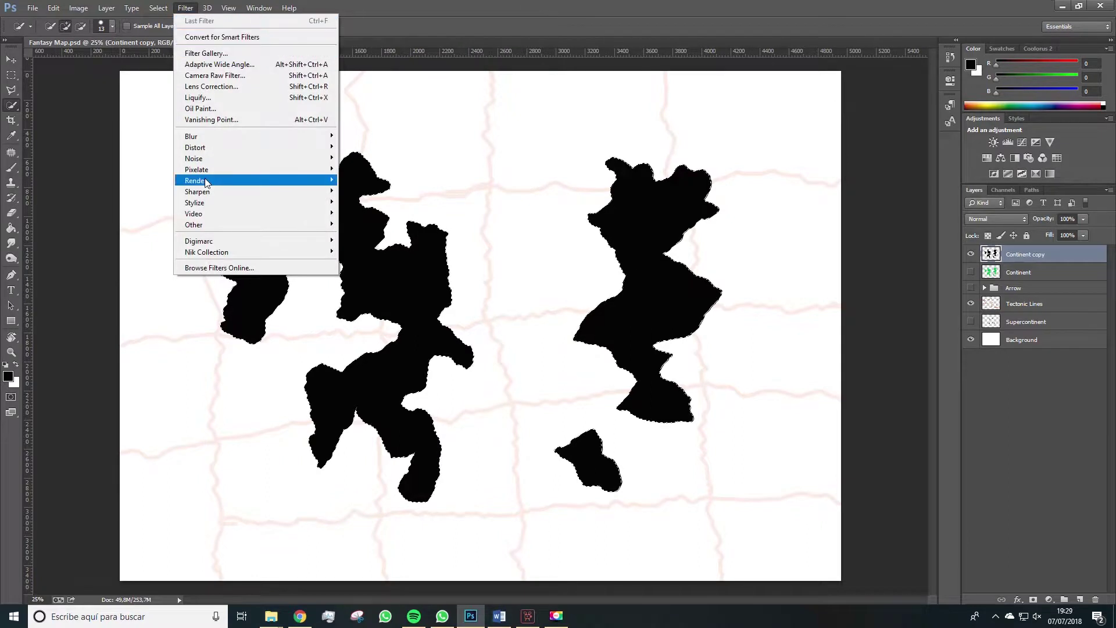
Step: Apply Filter > Render > Clouds to the selected landmasses, then drop the selection
{"action": "mouse_move", "coordinate": [208, 183]}
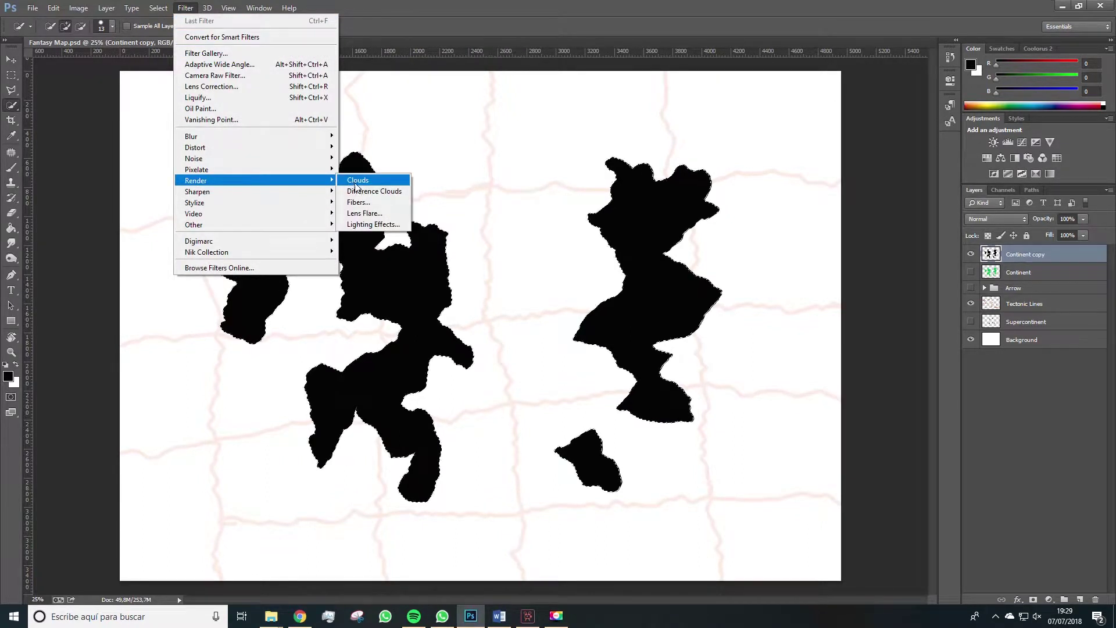
{"action": "left_click", "coordinate": [359, 181]}
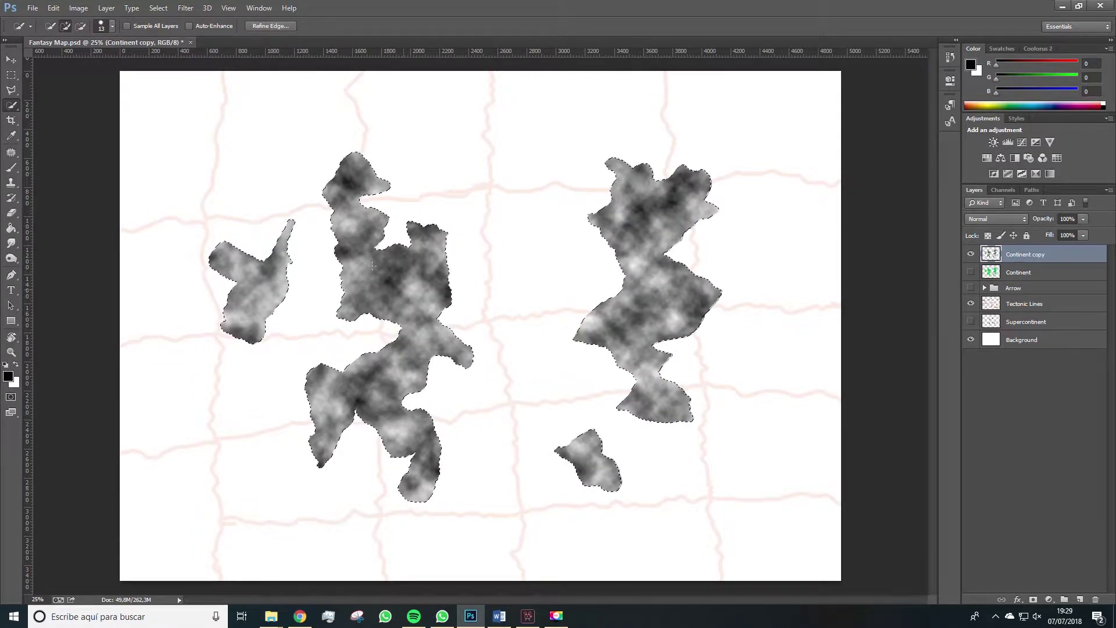
{"action": "key", "text": "space"}
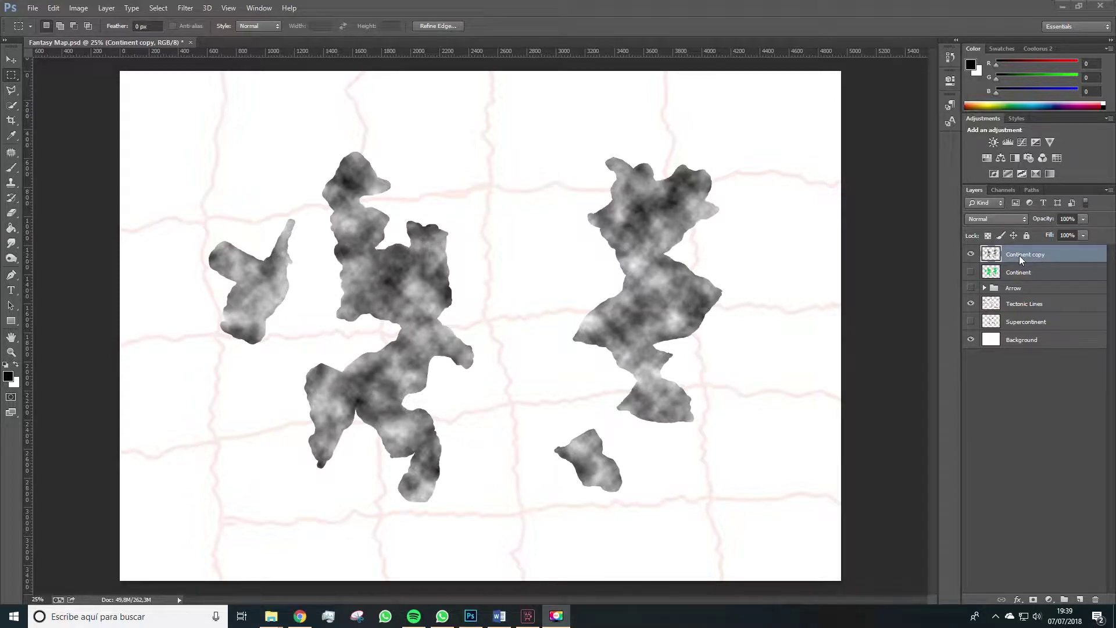
Step: Load the Continent copy pixels as a selection and add a Threshold adjustment layer
{"action": "left_click", "coordinate": [990, 254], "text": "ctrl"}
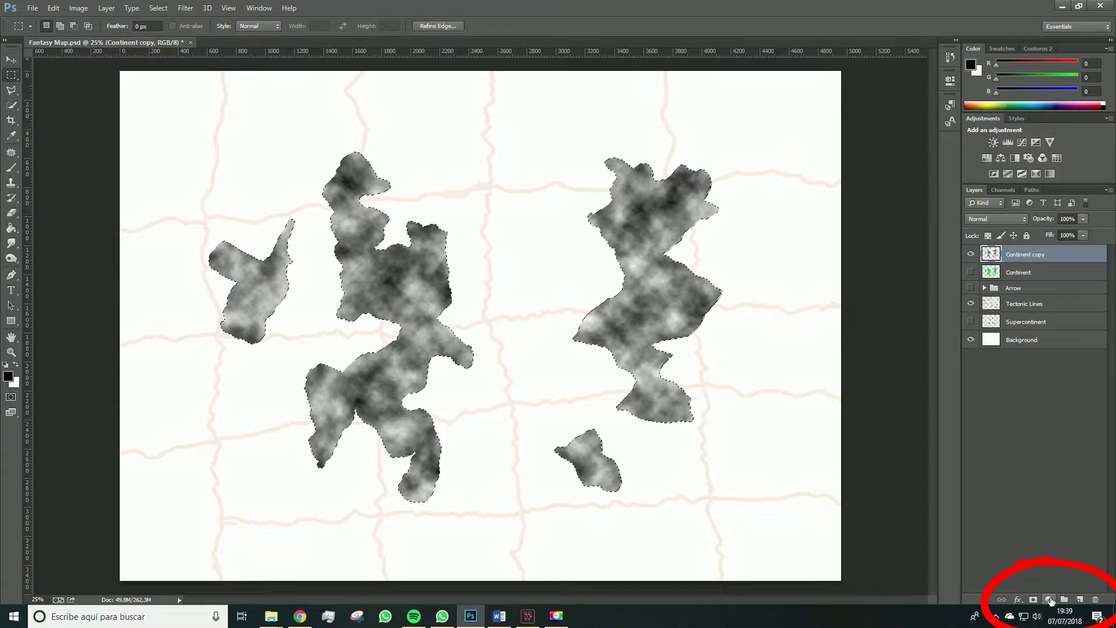
{"action": "left_click", "coordinate": [1050, 599]}
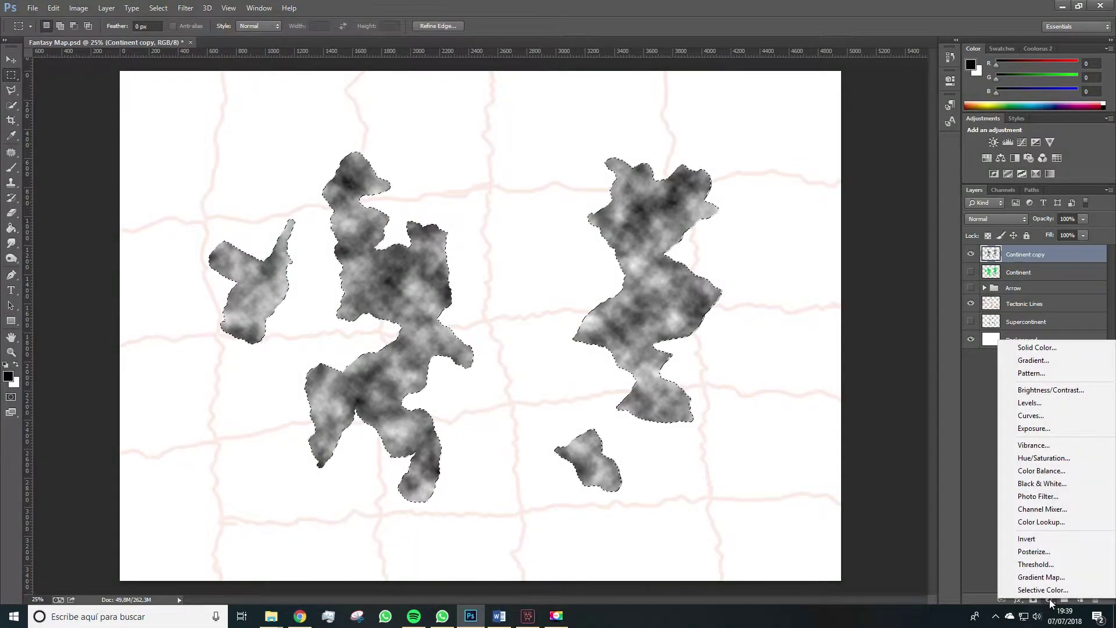
{"action": "left_click", "coordinate": [1038, 566]}
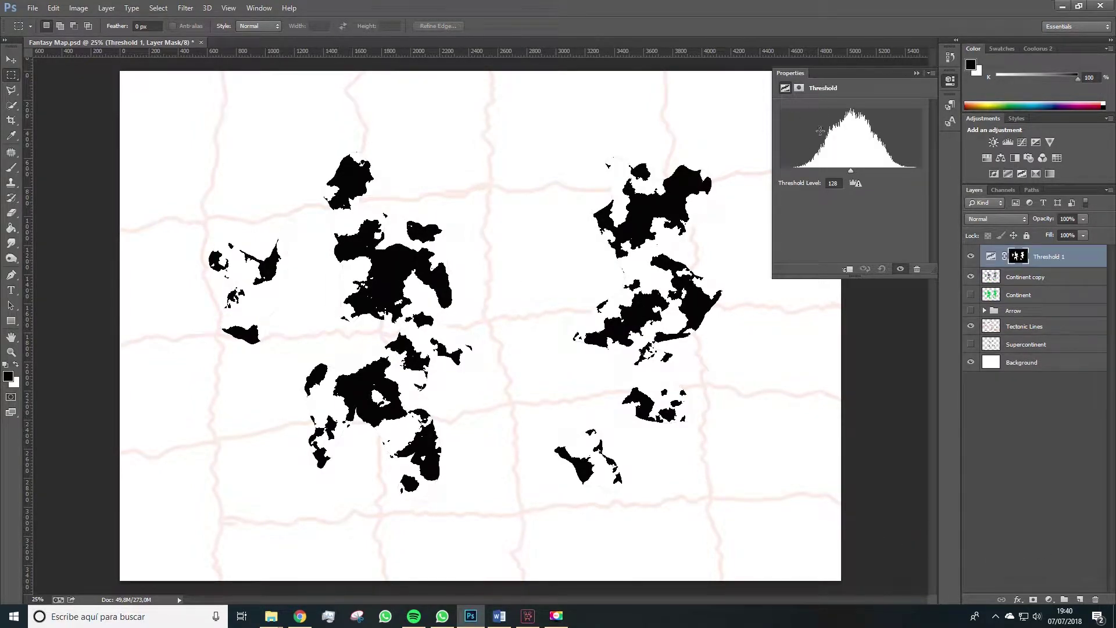
Step: Adjust the Threshold level slider back and forth until it reads 163
{"action": "mouse_move", "coordinate": [851, 171]}
{"action": "left_mouse_down"}
{"action": "mouse_move", "coordinate": [864, 171]}
{"action": "mouse_move", "coordinate": [828, 170]}
{"action": "mouse_move", "coordinate": [867, 173]}
{"action": "left_mouse_up"}
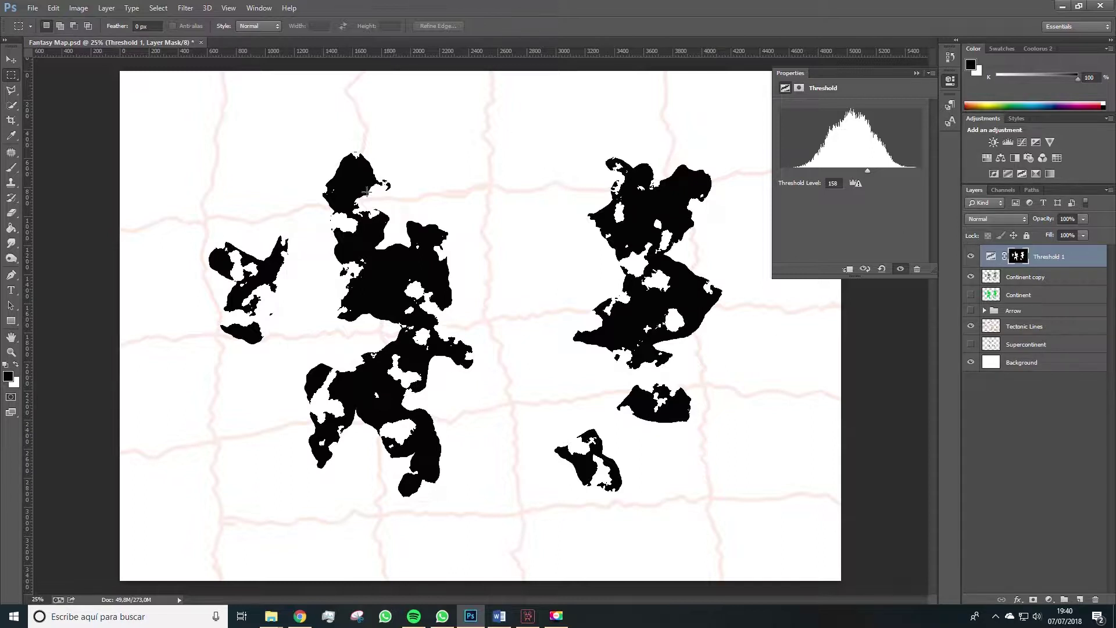
{"action": "left_click_drag", "start_coordinate": [867, 171], "coordinate": [822, 173]}
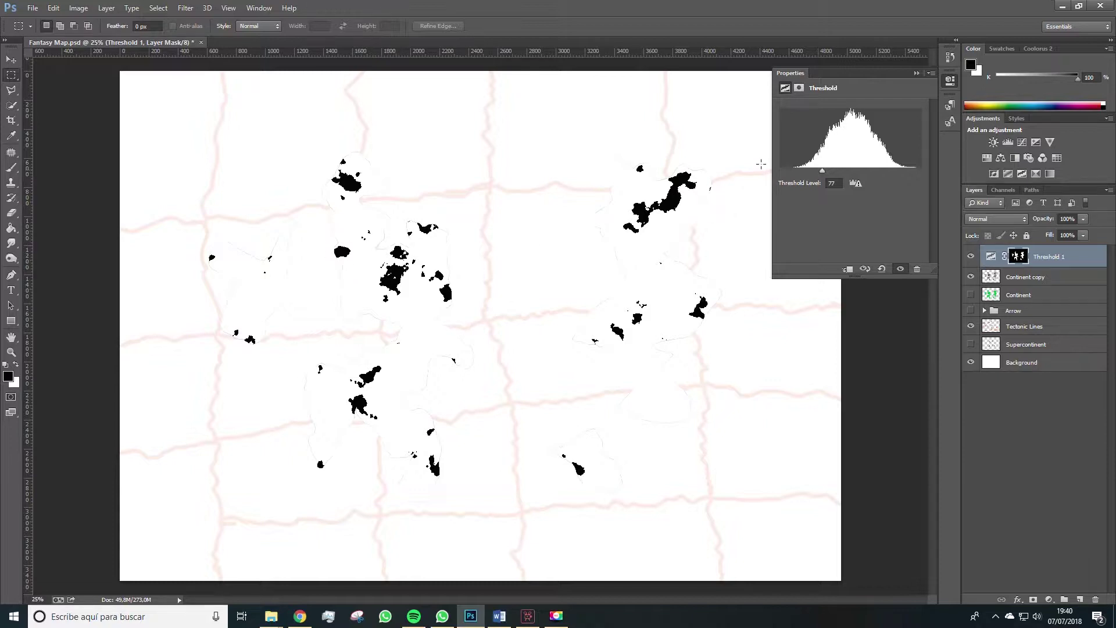
{"action": "left_click_drag", "start_coordinate": [822, 171], "coordinate": [852, 168]}
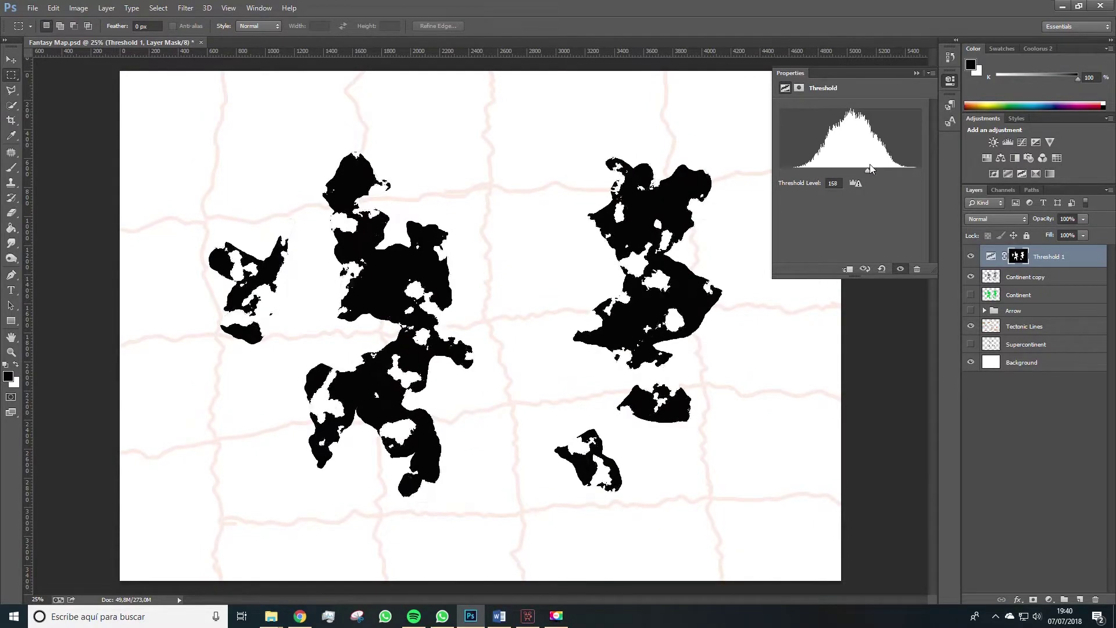
{"action": "mouse_move", "coordinate": [870, 165]}
{"action": "left_mouse_down"}
{"action": "mouse_move", "coordinate": [885, 163]}
{"action": "mouse_move", "coordinate": [856, 163]}
{"action": "mouse_move", "coordinate": [871, 165]}
{"action": "left_mouse_up"}
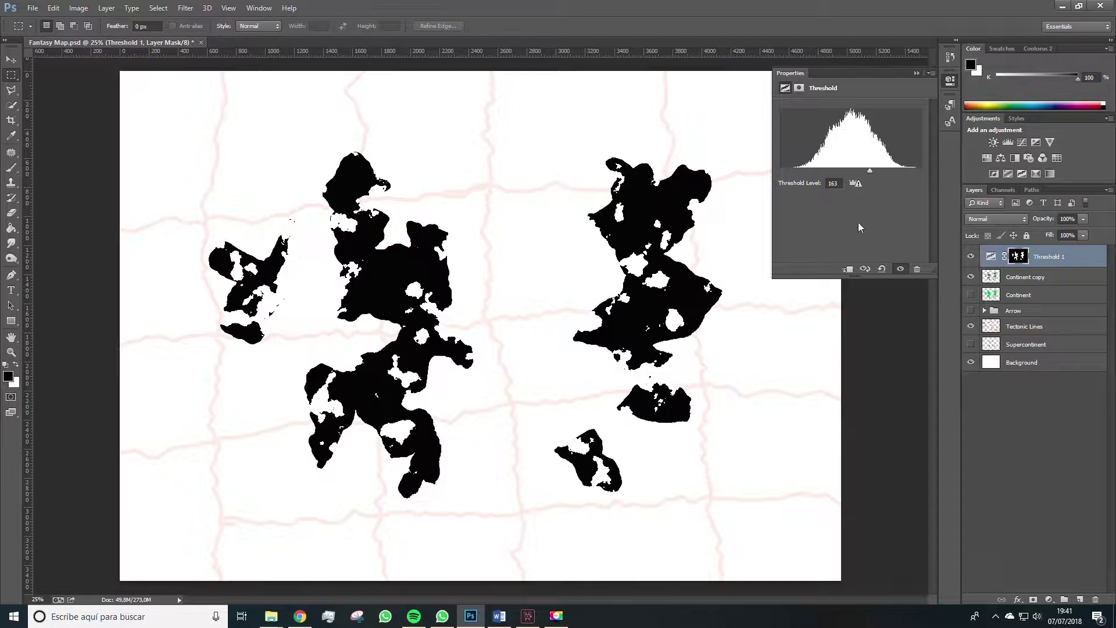
Step: Close the Properties panel and undo a first, mistaken layer merge
{"action": "left_click", "coordinate": [1040, 474]}
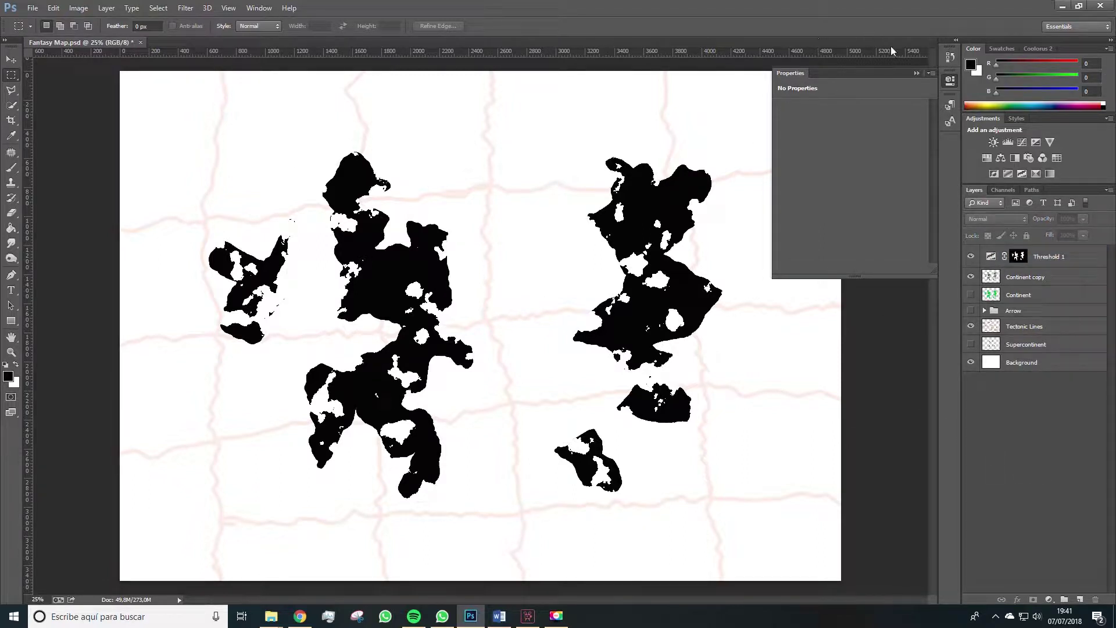
{"action": "left_click", "coordinate": [916, 74]}
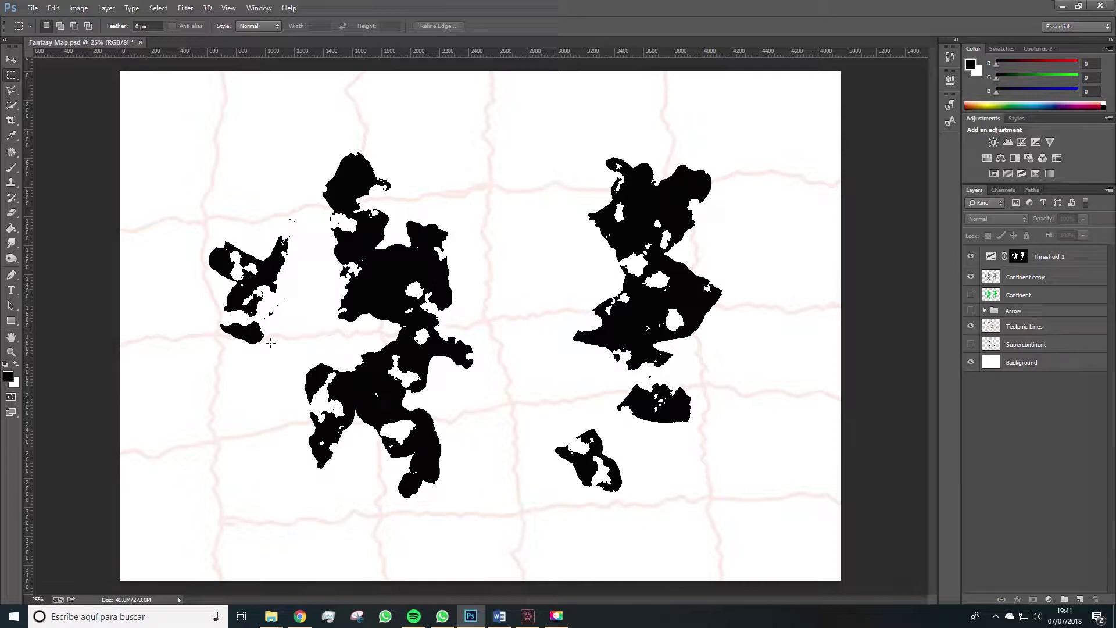
{"action": "right_click", "coordinate": [1033, 272]}
{"action": "left_click", "coordinate": [907, 424]}
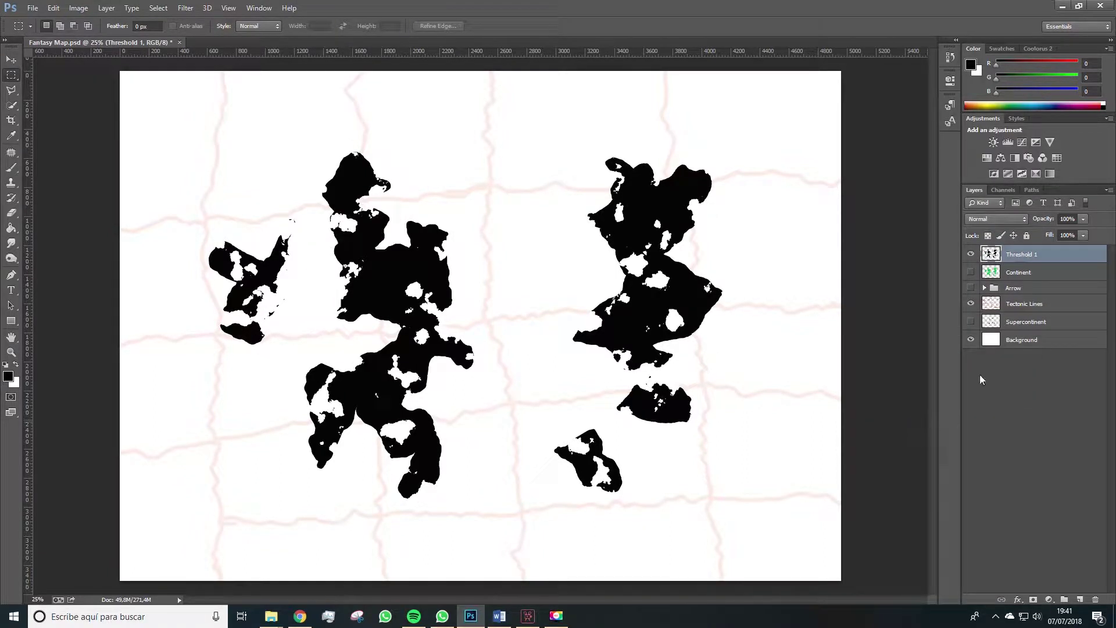
{"action": "key", "text": "ctrl+alt+z"}
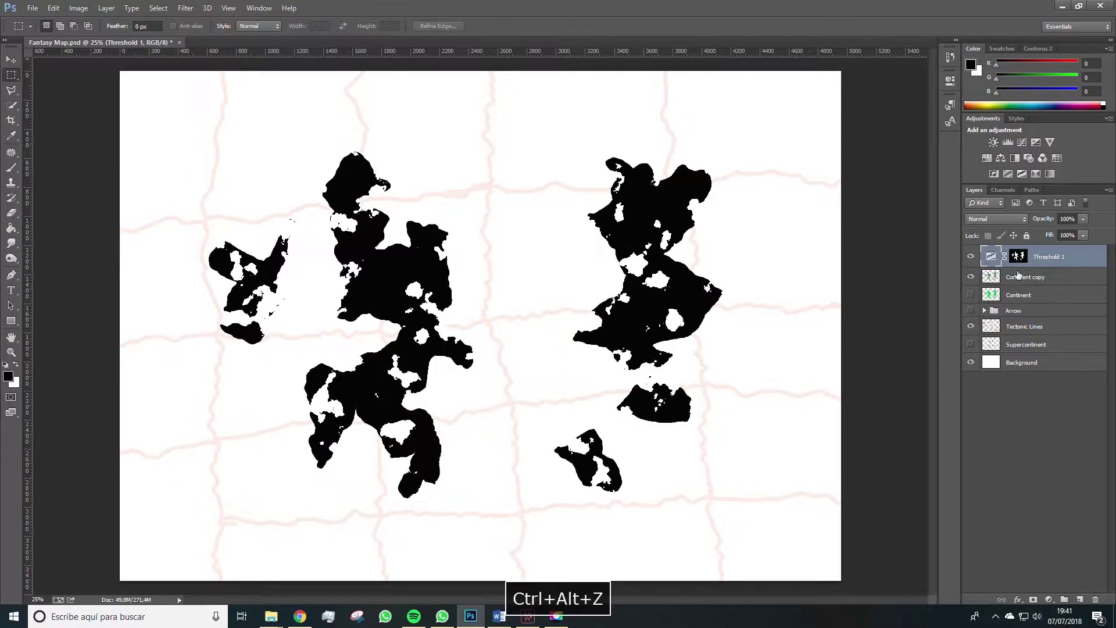
Step: Merge Continent copy and Threshold 1 into one layer, toggling its visibility to compare
{"action": "left_click", "coordinate": [1020, 277]}
{"action": "left_click", "coordinate": [1047, 266], "text": "shift"}
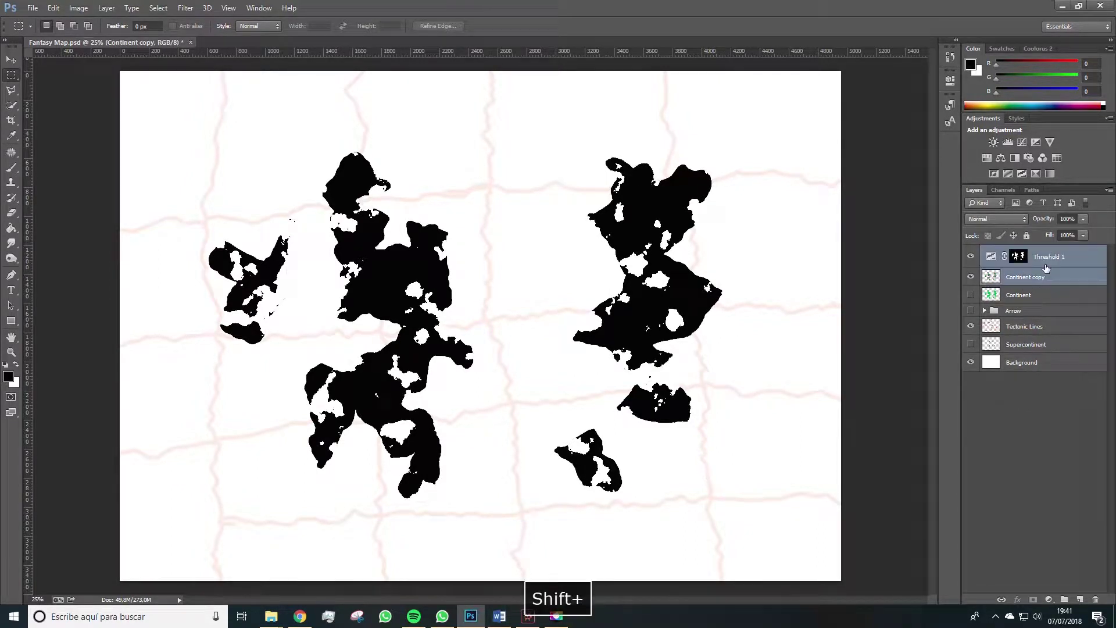
{"action": "right_click", "coordinate": [1066, 257]}
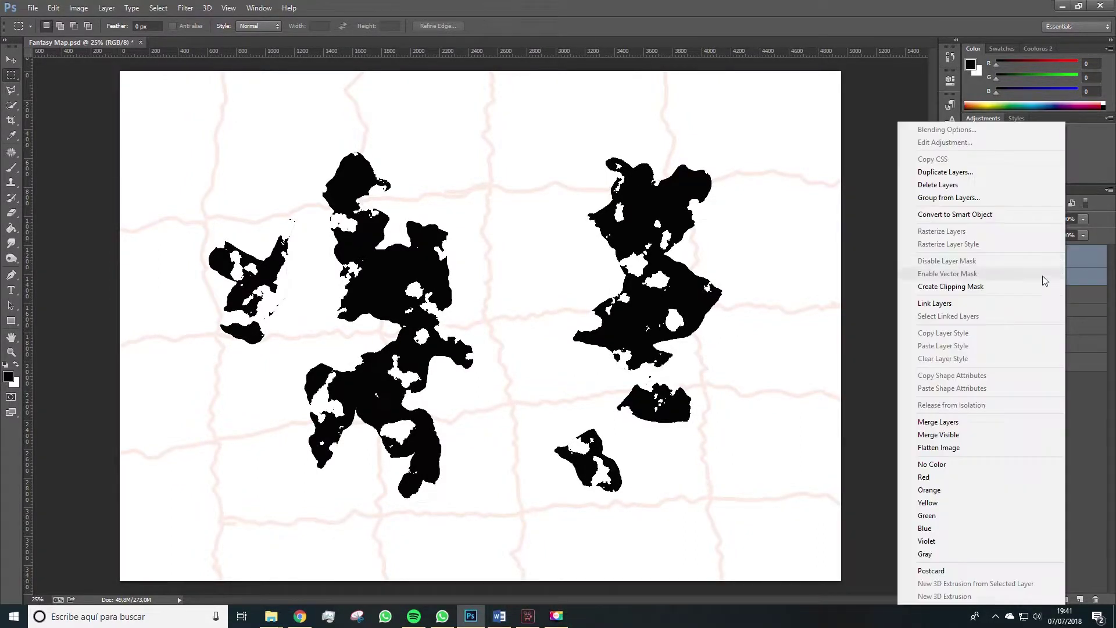
{"action": "left_click", "coordinate": [937, 423]}
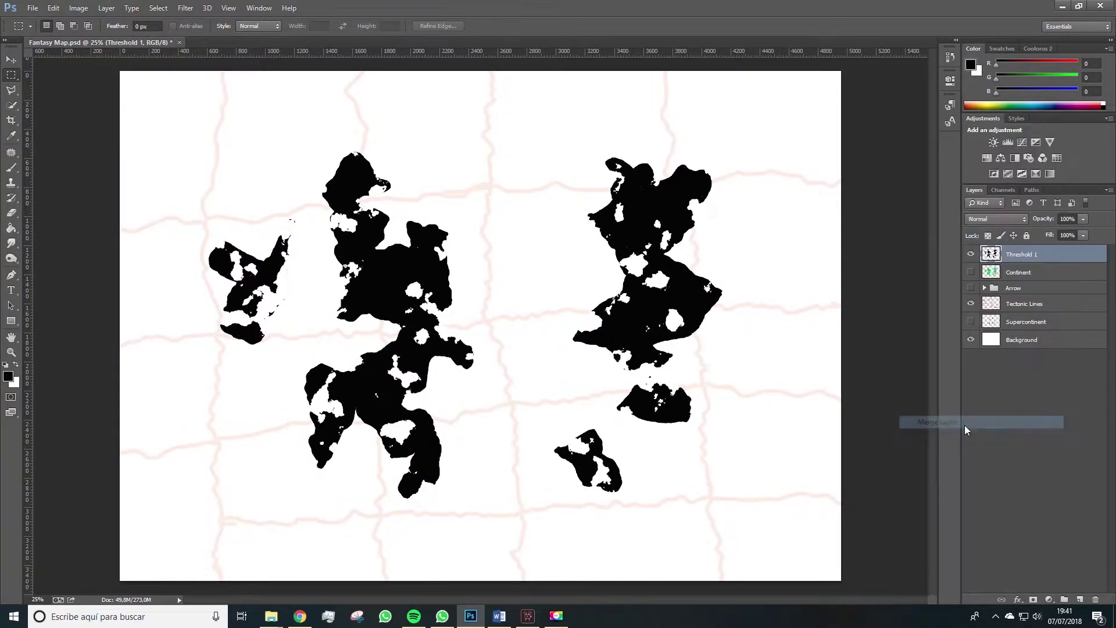
{"action": "left_click", "coordinate": [971, 254]}
{"action": "left_click", "coordinate": [971, 254]}
{"action": "left_click", "coordinate": [971, 254]}
{"action": "left_click", "coordinate": [971, 254]}
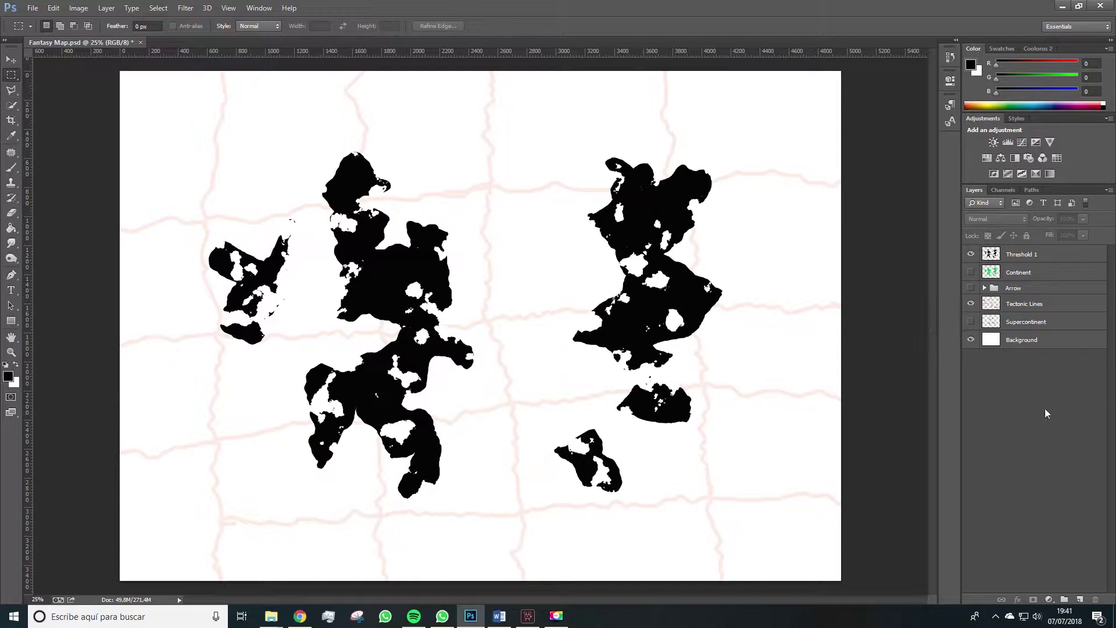
{"action": "left_click", "coordinate": [1023, 254]}
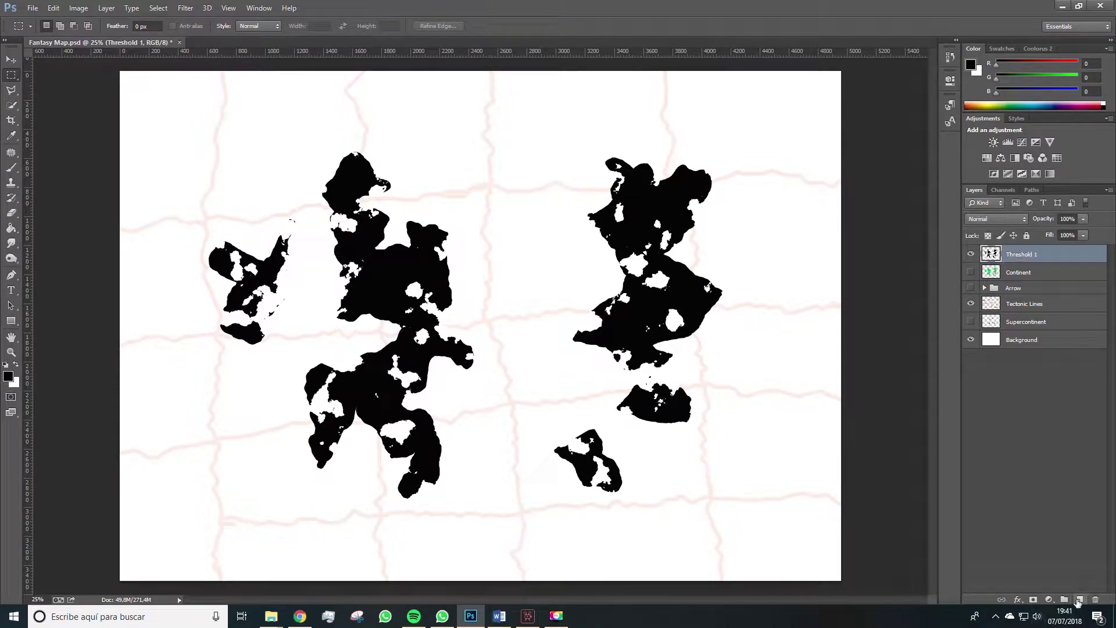
Step: Add a new empty layer above Threshold 1 and zoom in on the northern continent
{"action": "left_click", "coordinate": [1079, 600]}
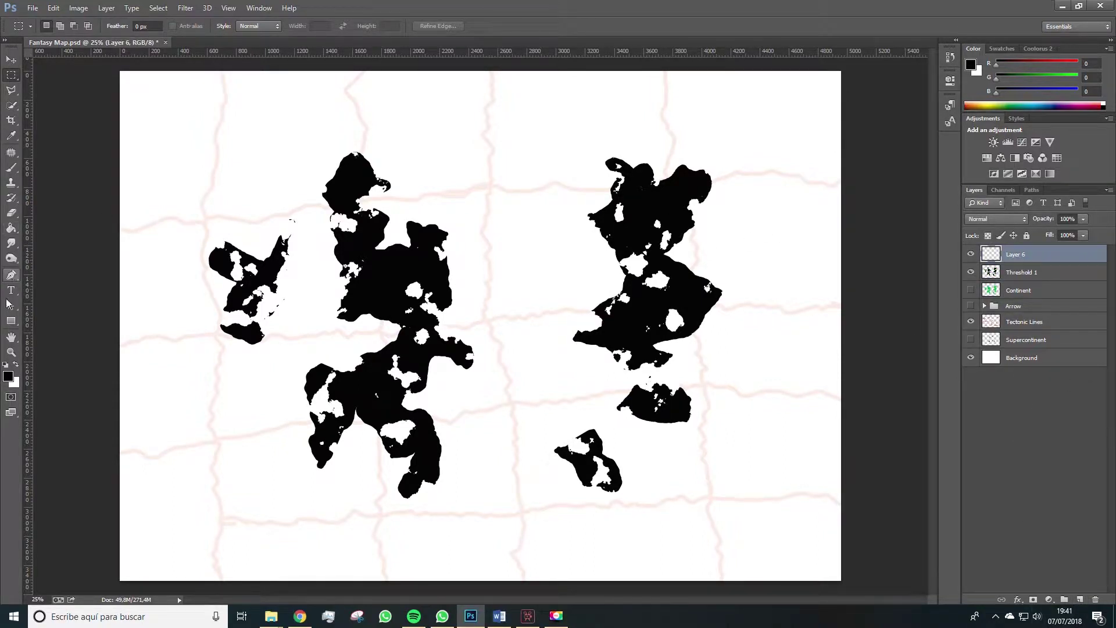
{"action": "left_click", "coordinate": [11, 353]}
{"action": "left_click", "coordinate": [404, 173]}
{"action": "left_click", "coordinate": [404, 172]}
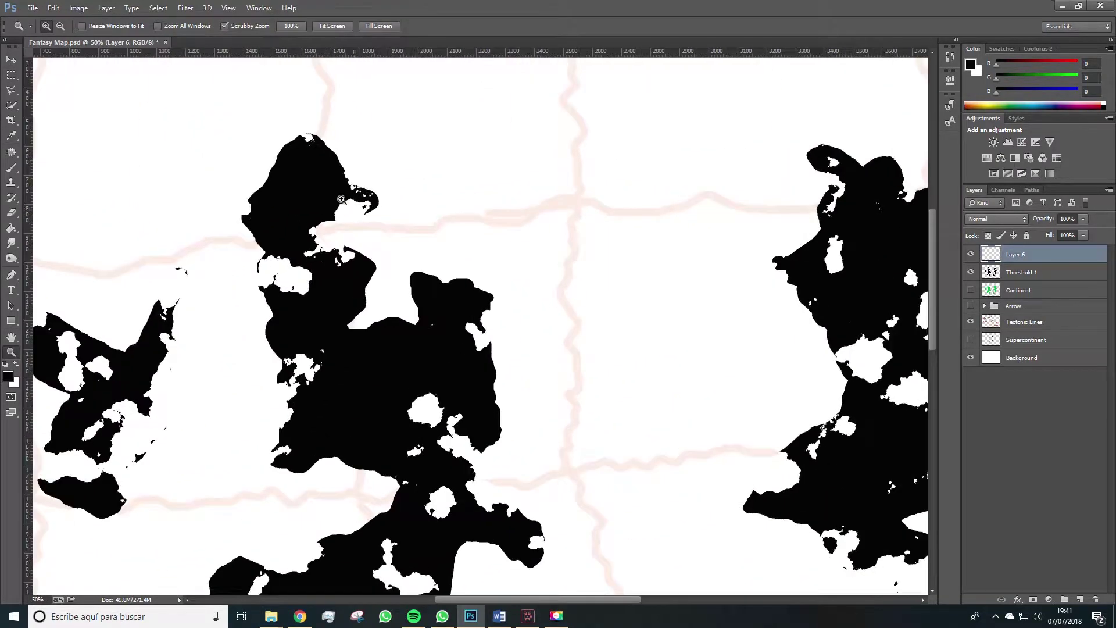
{"action": "key", "text": "space"}
{"action": "mouse_move", "coordinate": [107, 70]}
{"action": "left_mouse_down"}
{"action": "mouse_move", "coordinate": [107, 145]}
{"action": "mouse_move", "coordinate": [161, 178]}
{"action": "left_mouse_up"}
Step: Set up a red c80000 brush at 10 px and try test strokes on the island edge
{"action": "left_click", "coordinate": [11, 170]}
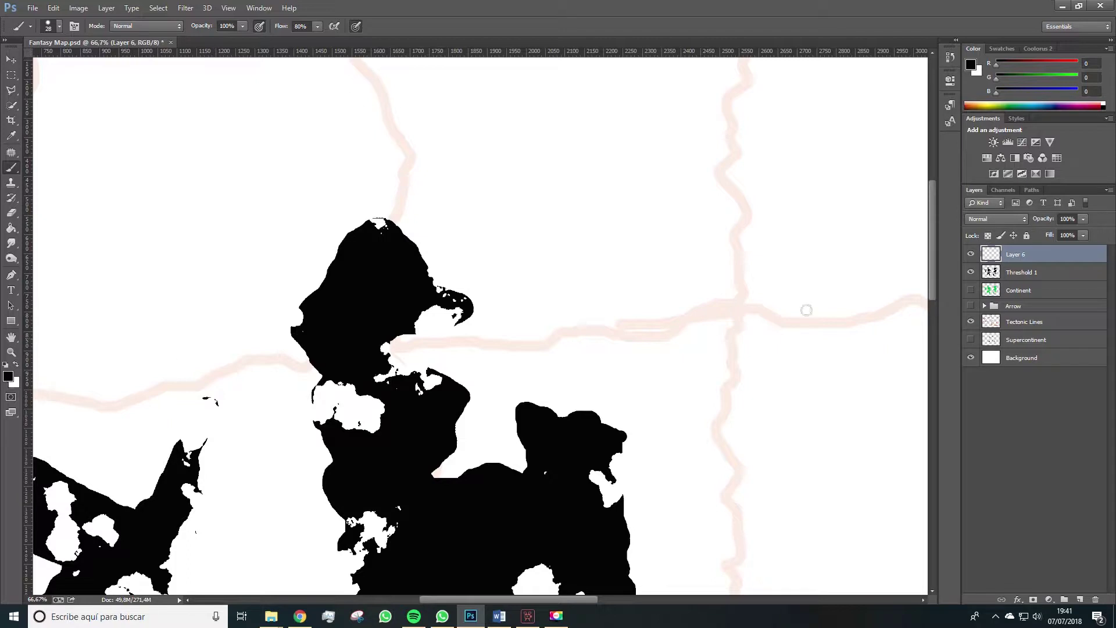
{"action": "left_click", "coordinate": [8, 376]}
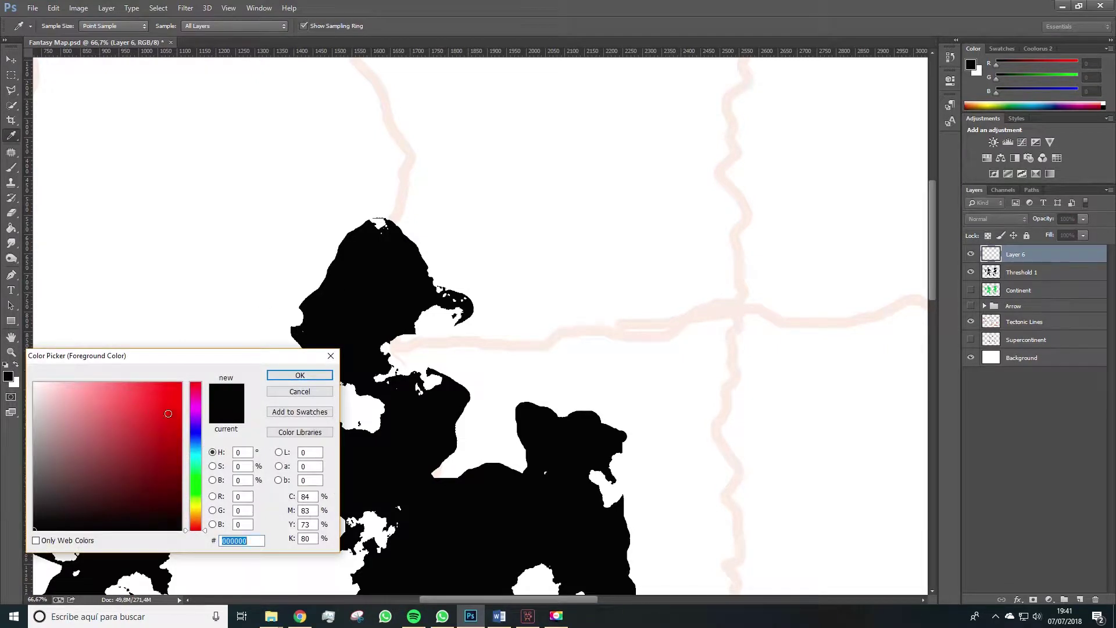
{"action": "type", "text": "c80000"}
{"action": "left_click", "coordinate": [299, 376]}
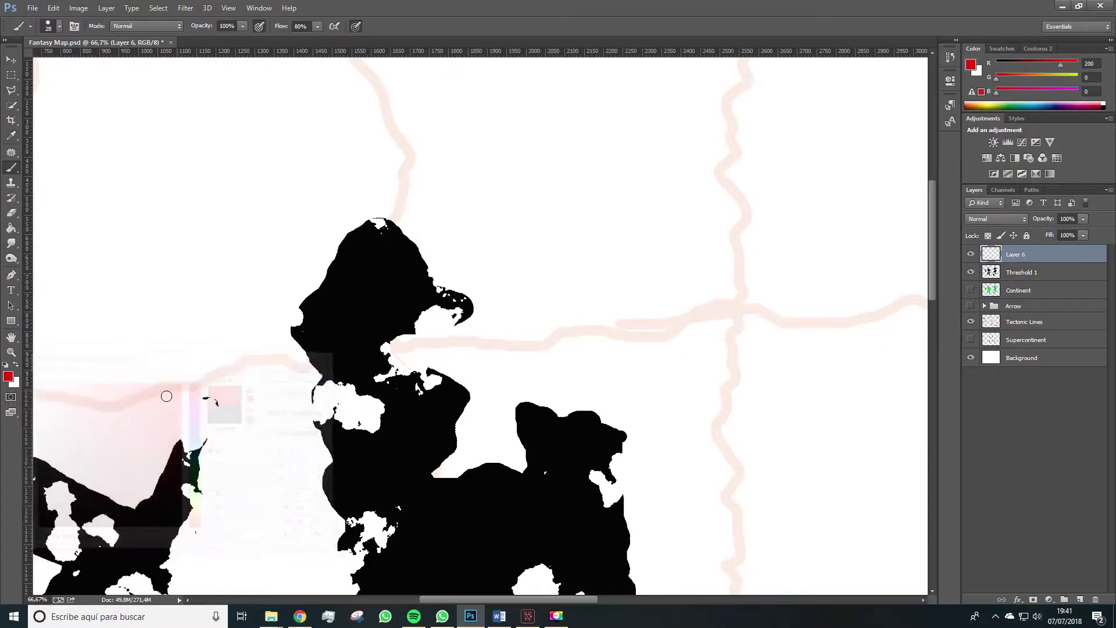
{"action": "right_click", "coordinate": [352, 254]}
{"action": "left_click_drag", "start_coordinate": [413, 282], "coordinate": [410, 281]}
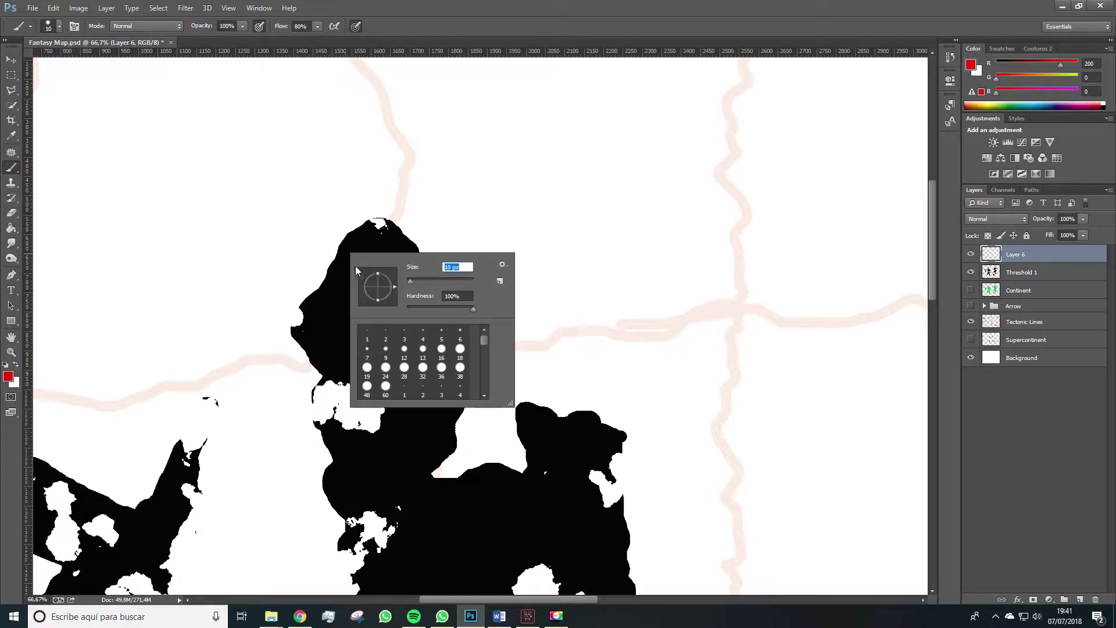
{"action": "left_click_drag", "start_coordinate": [328, 270], "coordinate": [330, 261]}
{"action": "key", "text": "ctrl+z"}
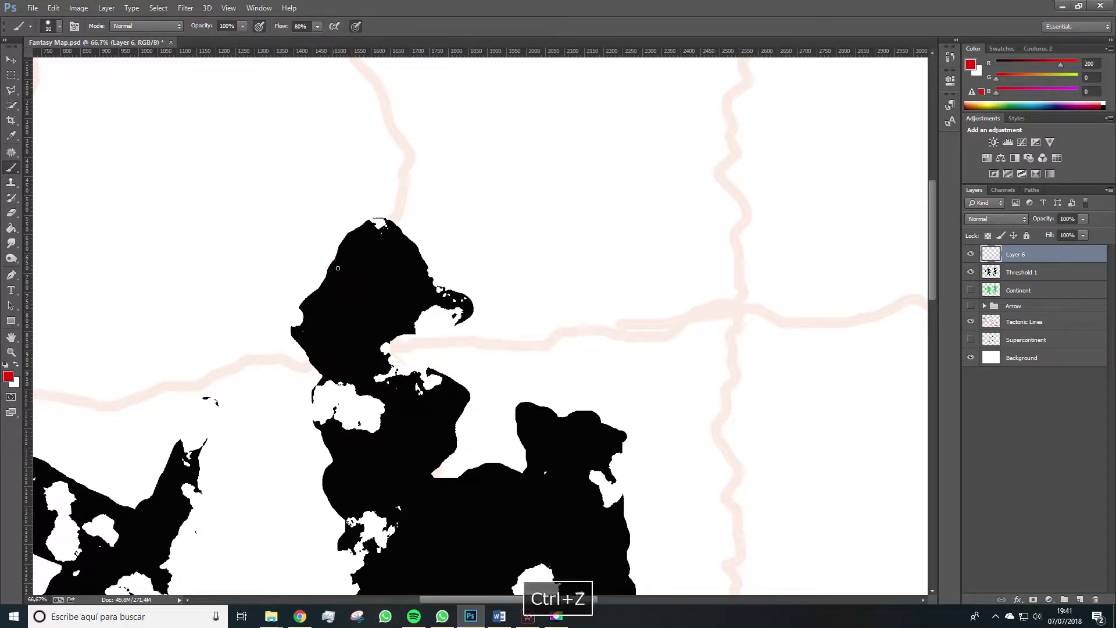
{"action": "right_click", "coordinate": [342, 275]}
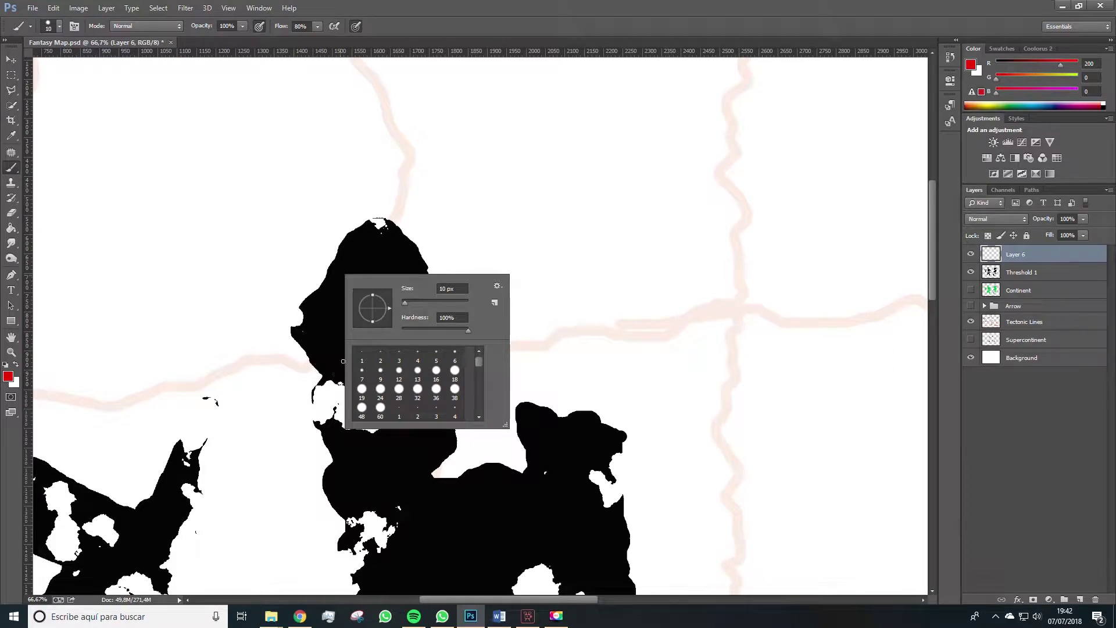
{"action": "left_click", "coordinate": [448, 289]}
{"action": "key", "text": "Return"}
{"action": "left_click", "coordinate": [375, 226]}
{"action": "key", "text": "ctrl+z"}
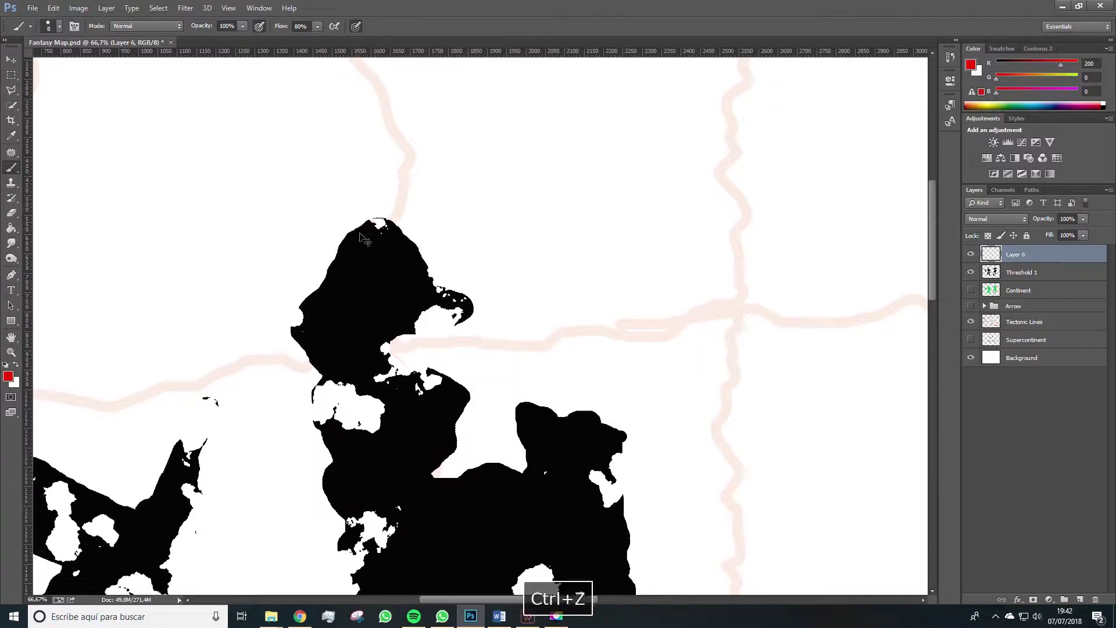
Step: Move to the southern lobe and trace its red coastline outline upward
{"action": "left_click_drag", "start_coordinate": [481, 250], "coordinate": [533, 40]}
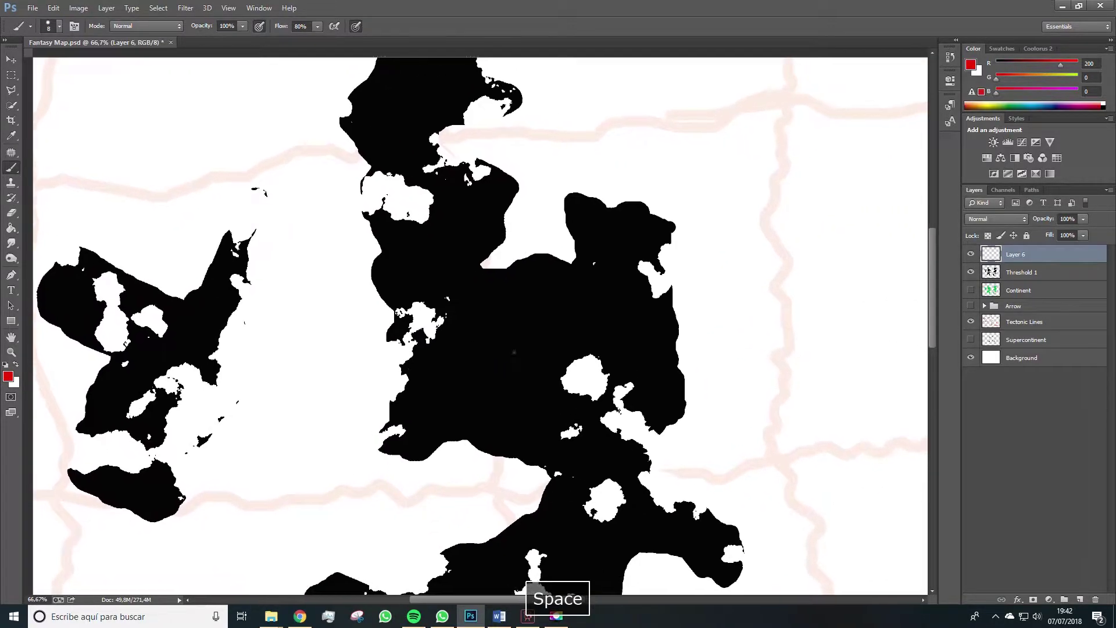
{"action": "left_click", "coordinate": [576, 471], "text": "alt"}
{"action": "left_click_drag", "start_coordinate": [670, 501], "coordinate": [335, 302]}
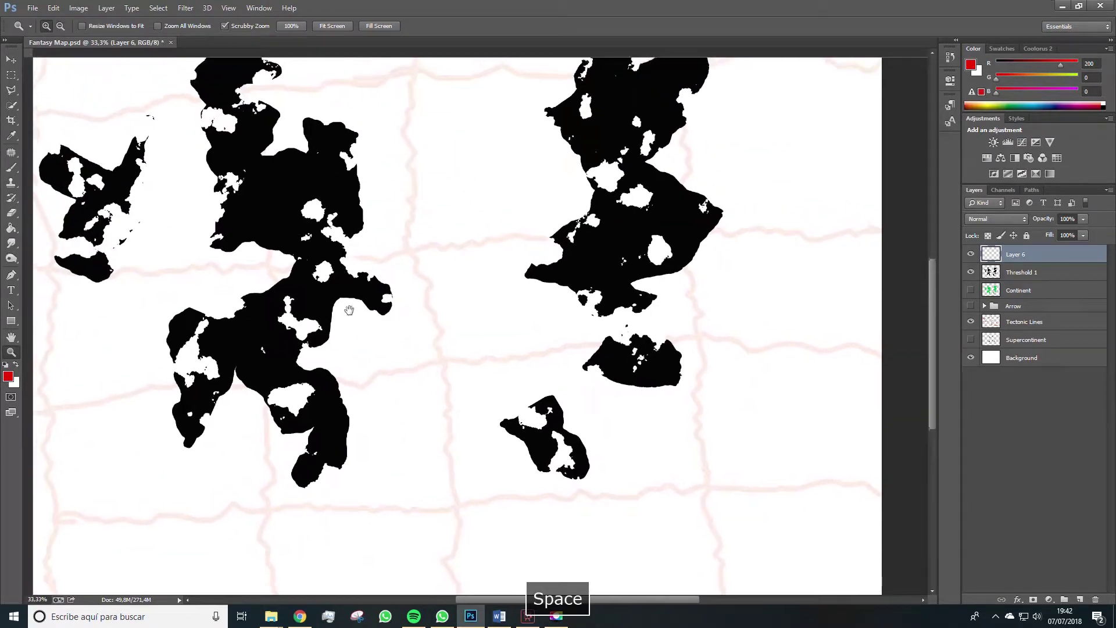
{"action": "key", "text": "b"}
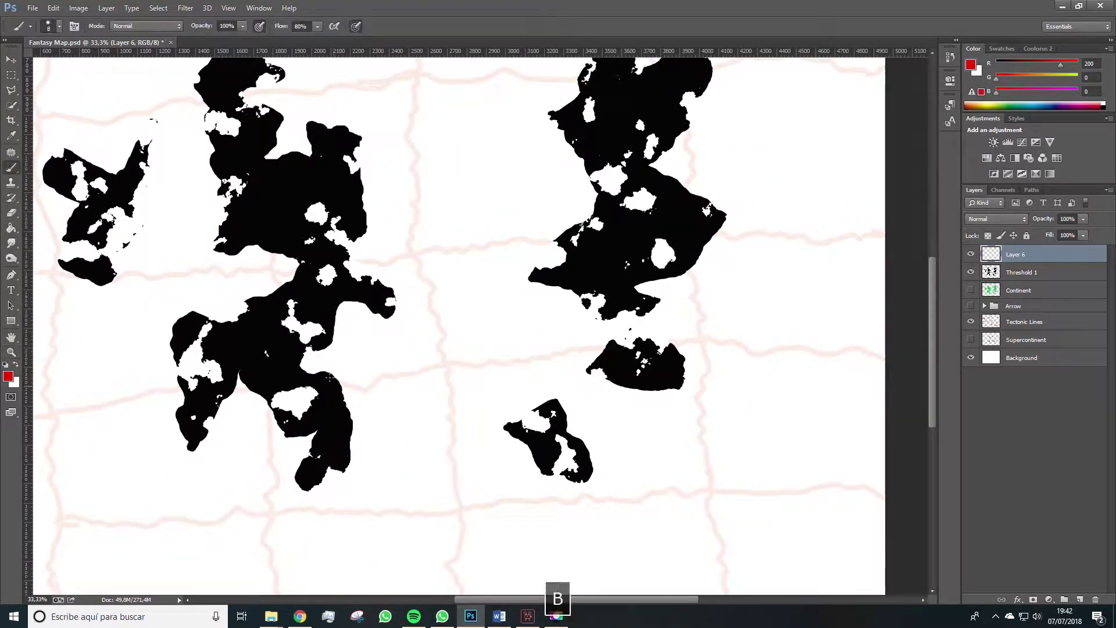
{"action": "left_click_drag", "start_coordinate": [243, 207], "coordinate": [375, 96]}
{"action": "key", "text": "z"}
{"action": "left_click_drag", "start_coordinate": [454, 349], "coordinate": [454, 349]}
{"action": "key", "text": "b"}
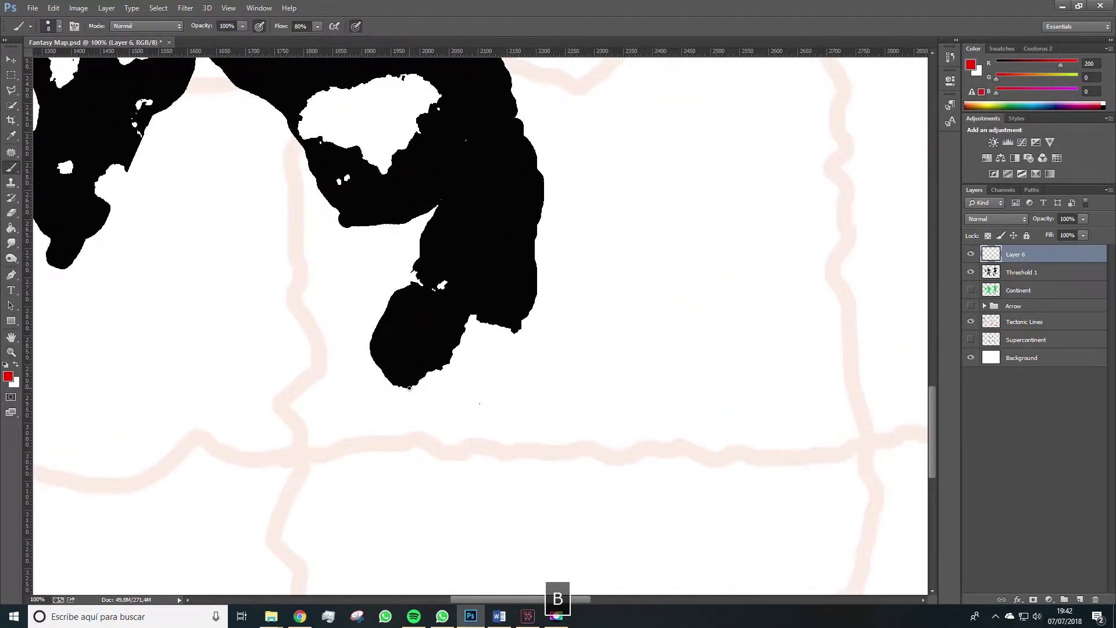
{"action": "left_click_drag", "start_coordinate": [410, 388], "coordinate": [413, 389]}
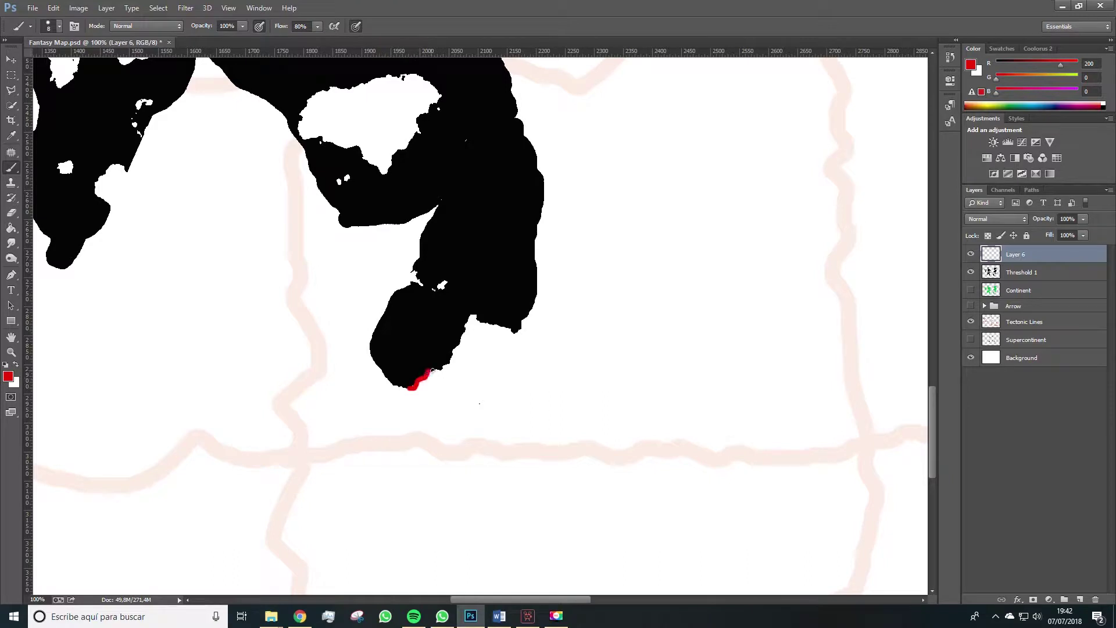
{"action": "mouse_move", "coordinate": [457, 344]}
{"action": "left_mouse_down"}
{"action": "mouse_move", "coordinate": [475, 314]}
{"action": "mouse_move", "coordinate": [519, 337]}
{"action": "mouse_move", "coordinate": [539, 293]}
{"action": "mouse_move", "coordinate": [541, 193]}
{"action": "mouse_move", "coordinate": [523, 339]}
{"action": "mouse_move", "coordinate": [478, 235]}
{"action": "mouse_move", "coordinate": [375, 192]}
{"action": "mouse_move", "coordinate": [413, 145]}
{"action": "left_mouse_up"}
{"action": "scroll", "coordinate": [541, 180], "scroll_direction": "up", "scroll_amount": 3}
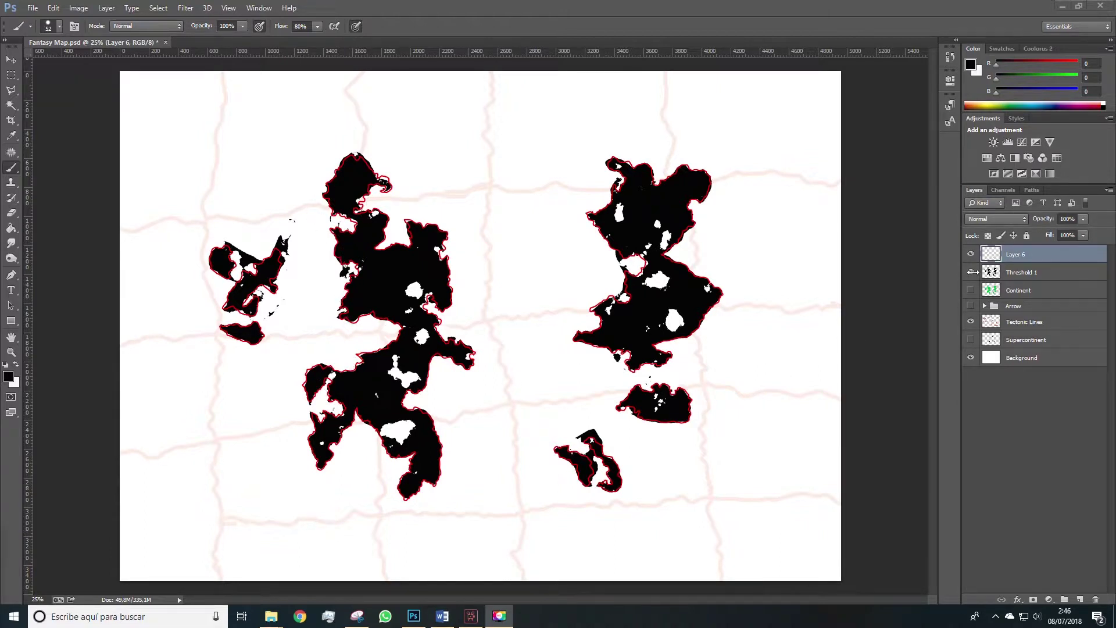
{"action": "key", "text": "space"}
{"action": "left_click", "coordinate": [970, 272]}
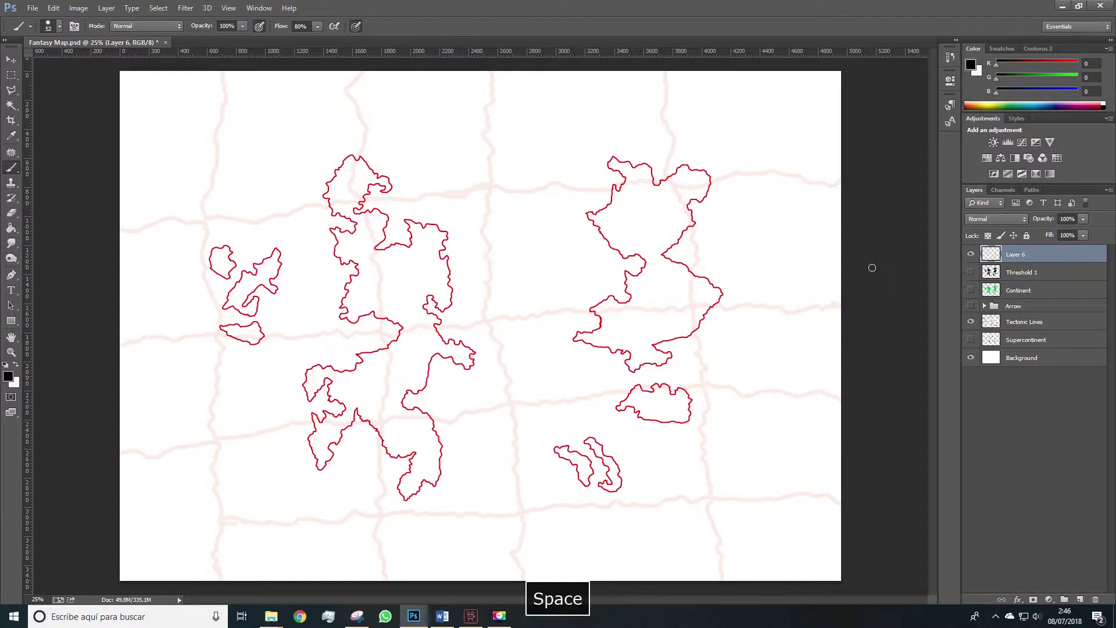
{"action": "left_click", "coordinate": [1077, 601]}
{"action": "right_click", "coordinate": [607, 357]}
Step: Paint soft red glows at the central, left and upper tectonic-line crossings with a 52% opacity brush
{"action": "left_click", "coordinate": [8, 376]}
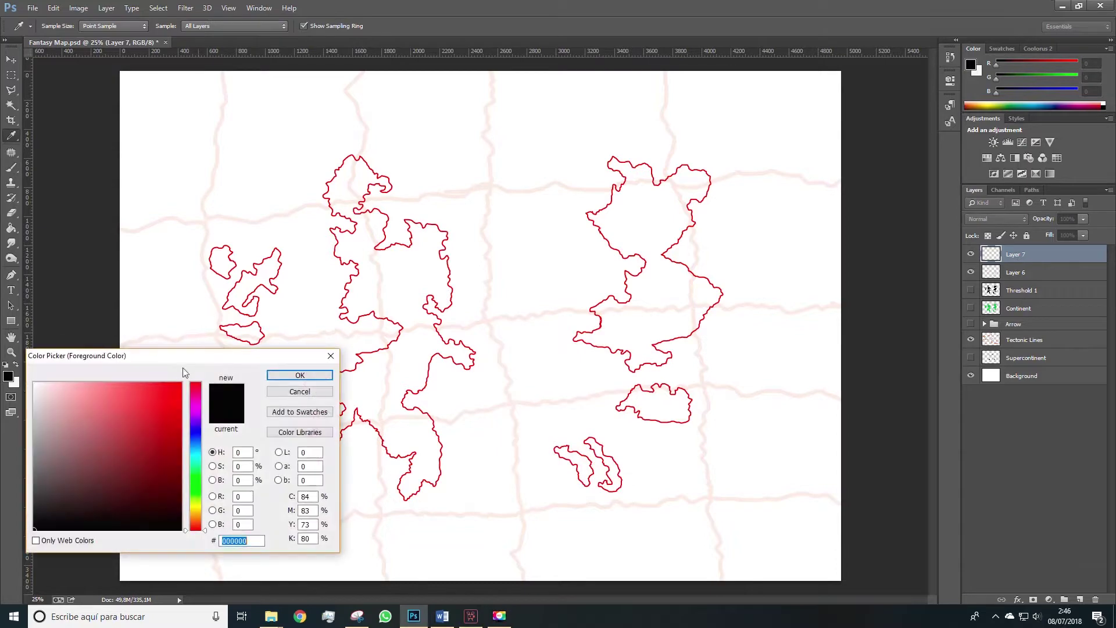
{"action": "left_click", "coordinate": [181, 383]}
{"action": "left_click", "coordinate": [299, 375]}
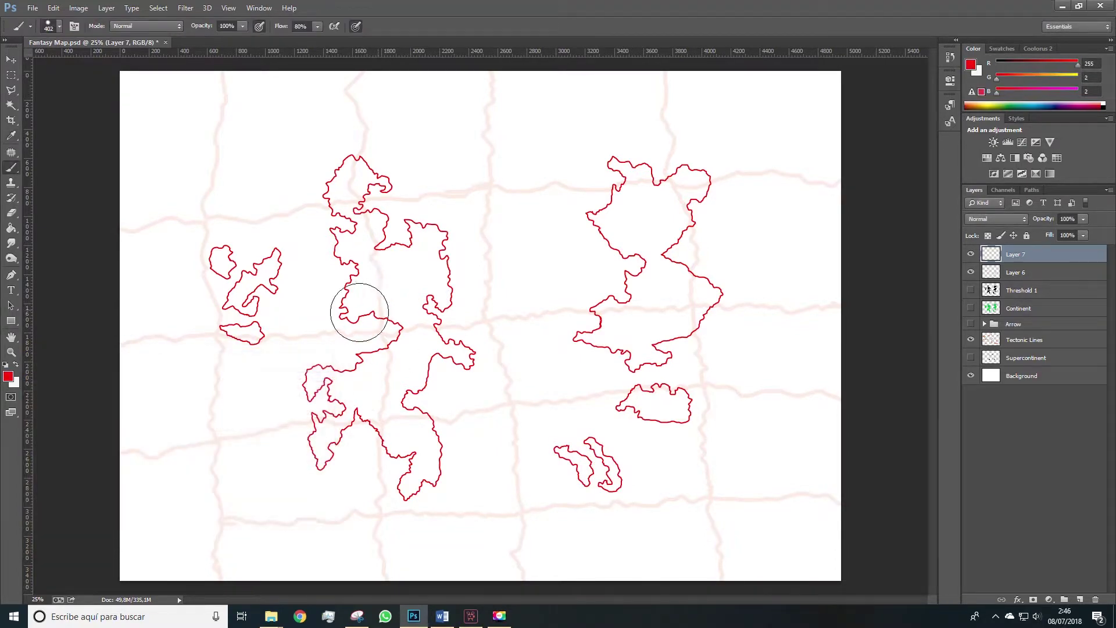
{"action": "key", "text": "5"}
{"action": "key", "text": "2"}
{"action": "left_click", "coordinate": [511, 410]}
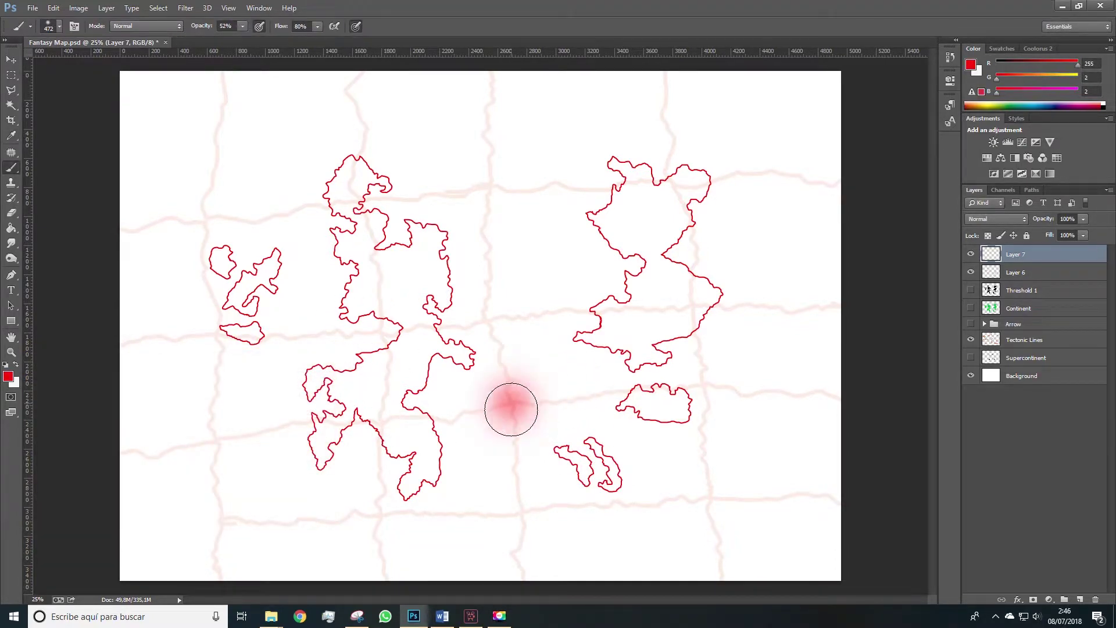
{"action": "left_click", "coordinate": [511, 404]}
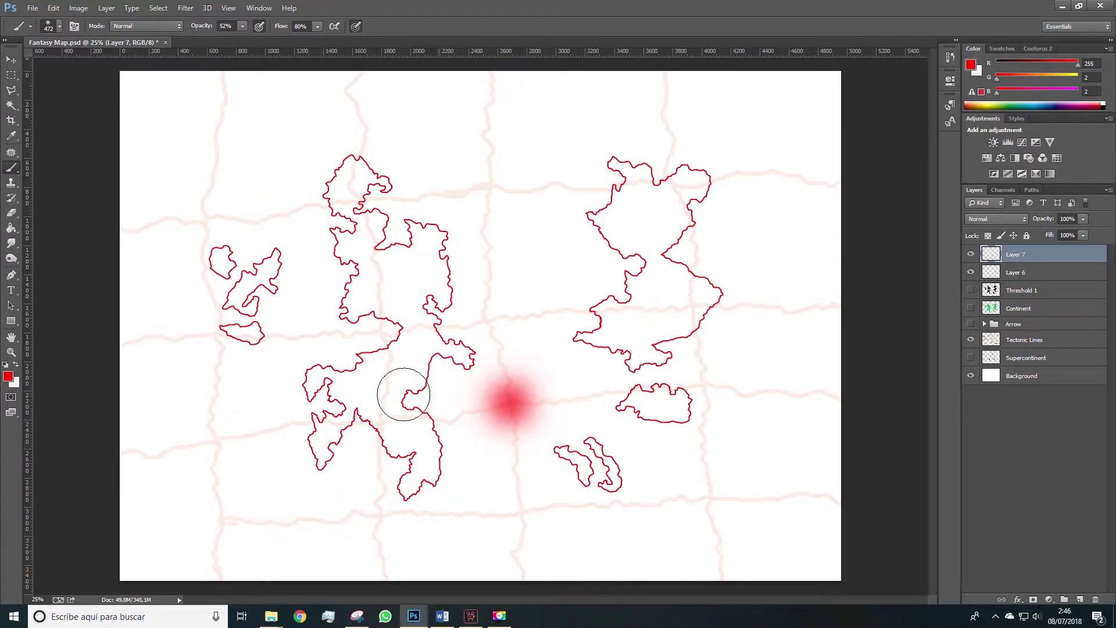
{"action": "left_click", "coordinate": [209, 439]}
{"action": "left_click", "coordinate": [213, 434]}
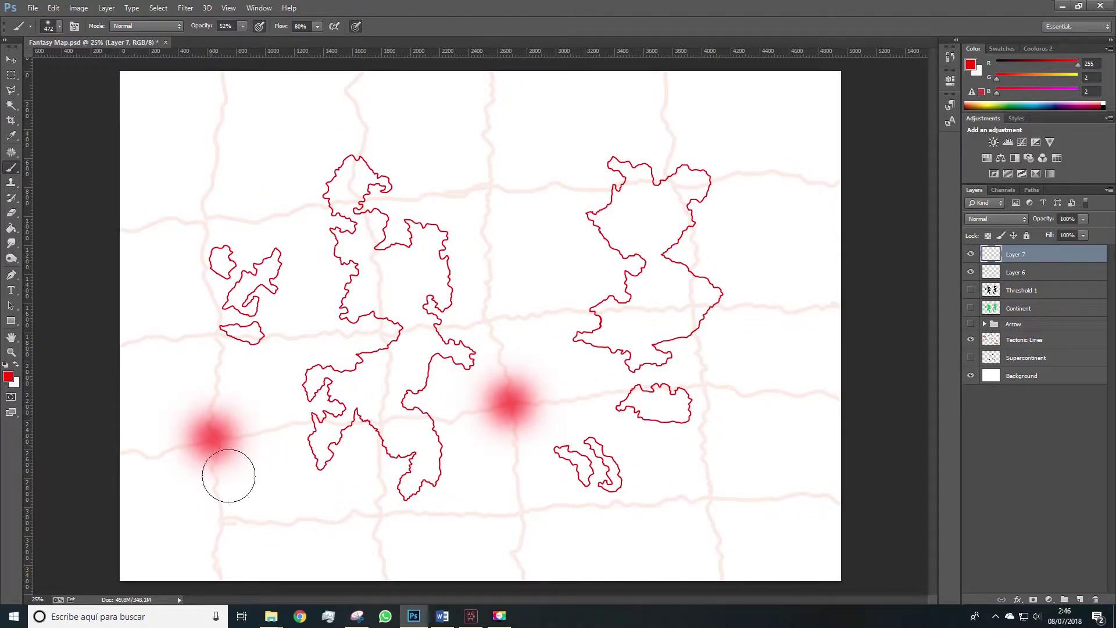
{"action": "left_click", "coordinate": [472, 194]}
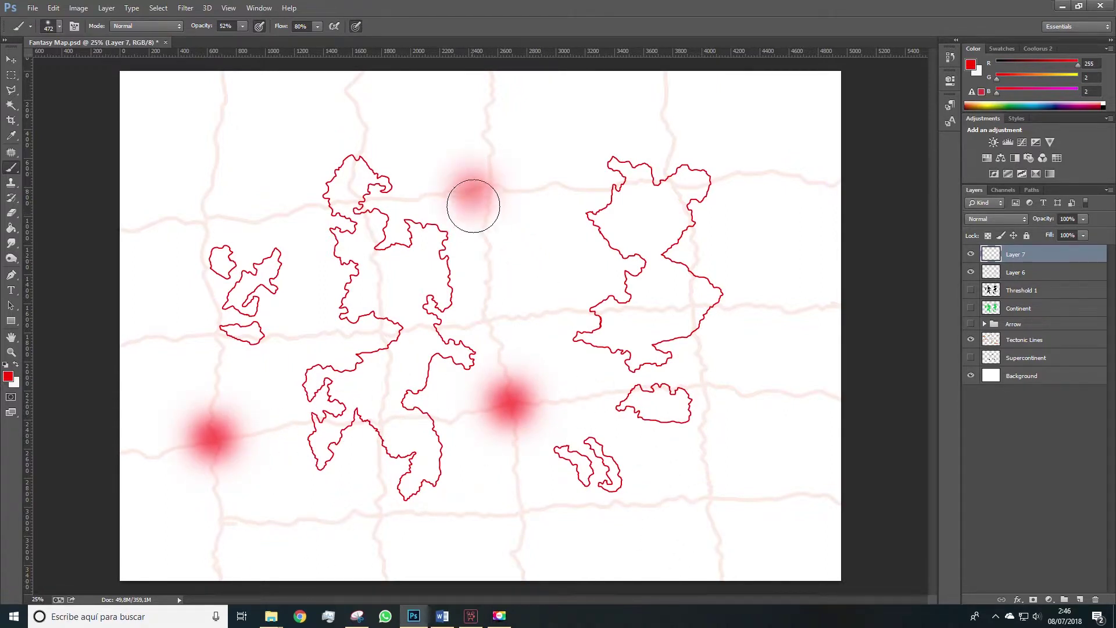
{"action": "left_click", "coordinate": [472, 181]}
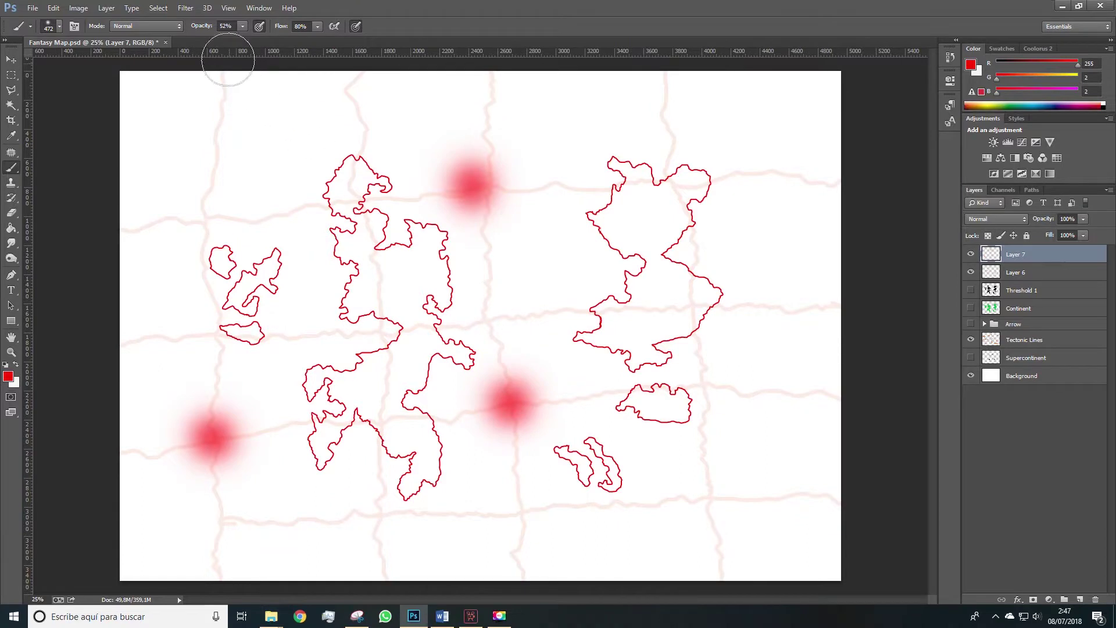
Step: Fade Layer 7 to 43% opacity and select Layer 6
{"action": "left_click_drag", "start_coordinate": [1084, 219], "coordinate": [1049, 235]}
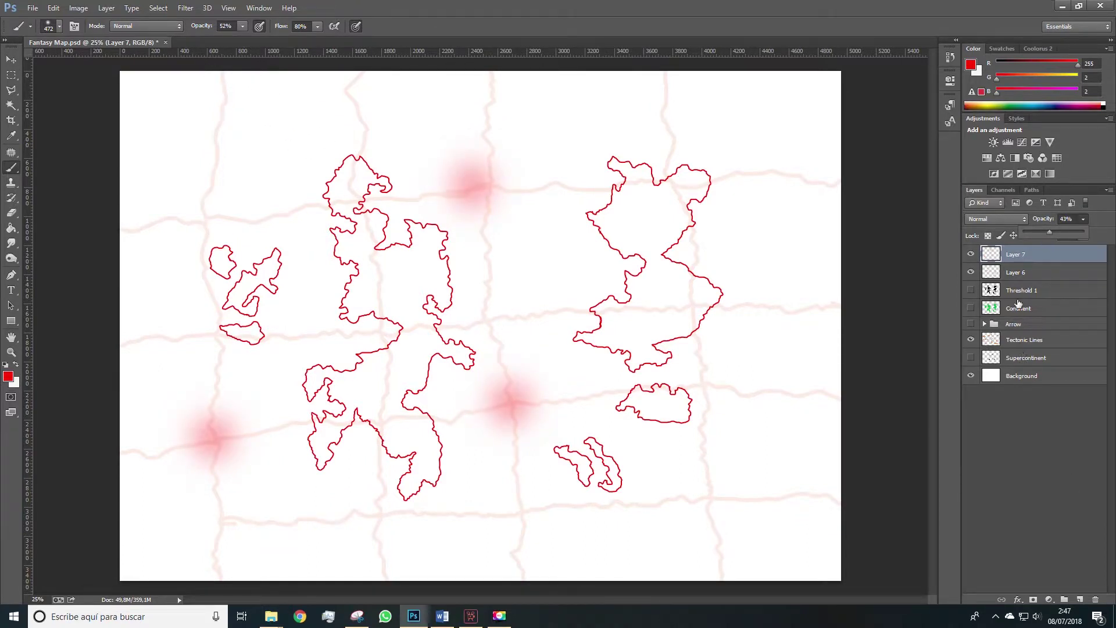
{"action": "left_click", "coordinate": [1019, 274]}
{"action": "left_click", "coordinate": [1019, 274]}
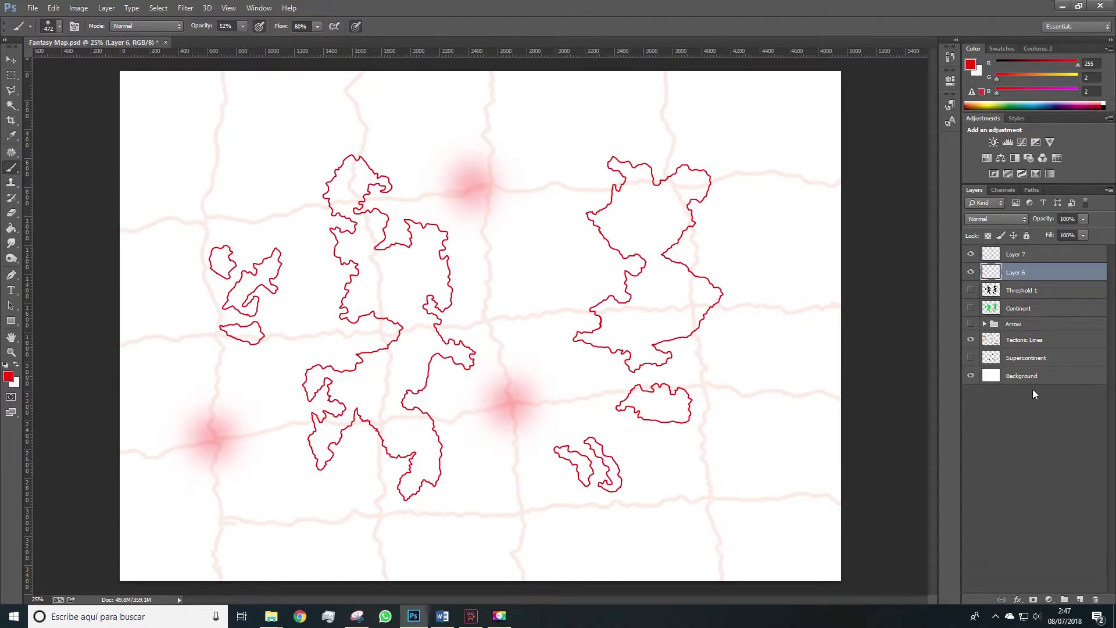
Step: Add a new empty layer above Layer 6 and set the brush size to 8 px
{"action": "left_click", "coordinate": [1080, 599]}
{"action": "key", "text": "b"}
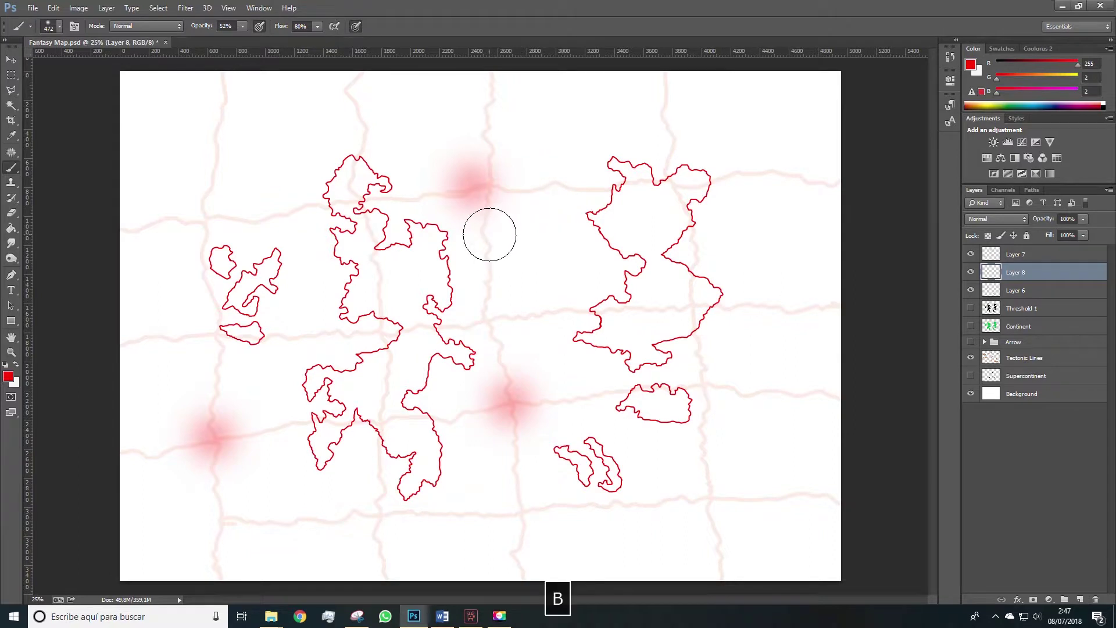
{"action": "right_click", "coordinate": [490, 234]}
{"action": "left_click_drag", "start_coordinate": [556, 259], "coordinate": [555, 262]}
{"action": "left_click", "coordinate": [603, 248]}
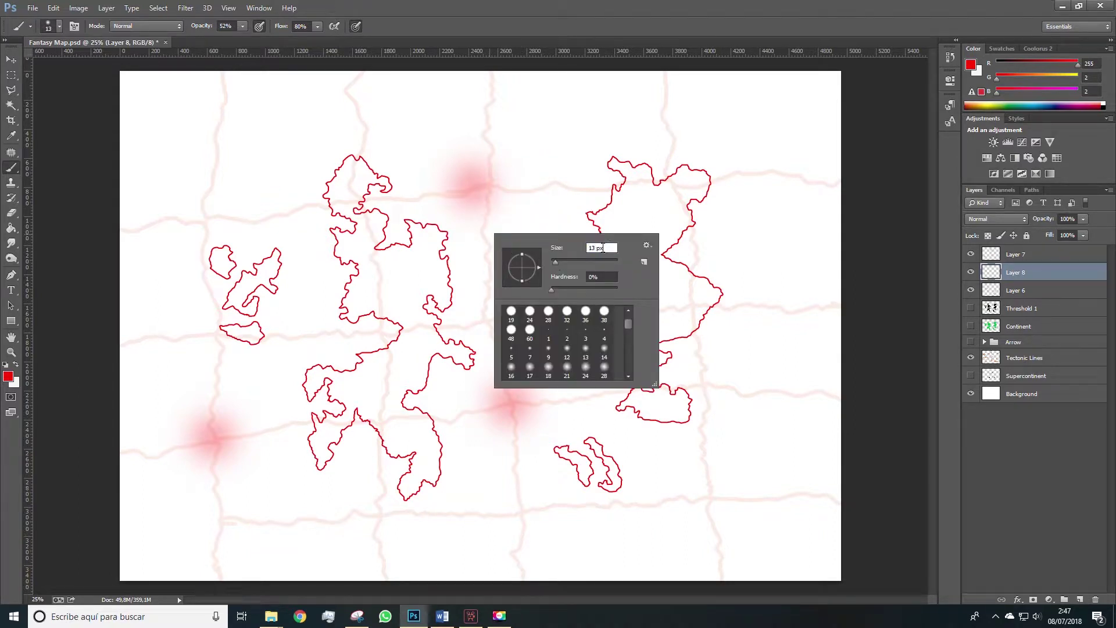
{"action": "type", "text": "8"}
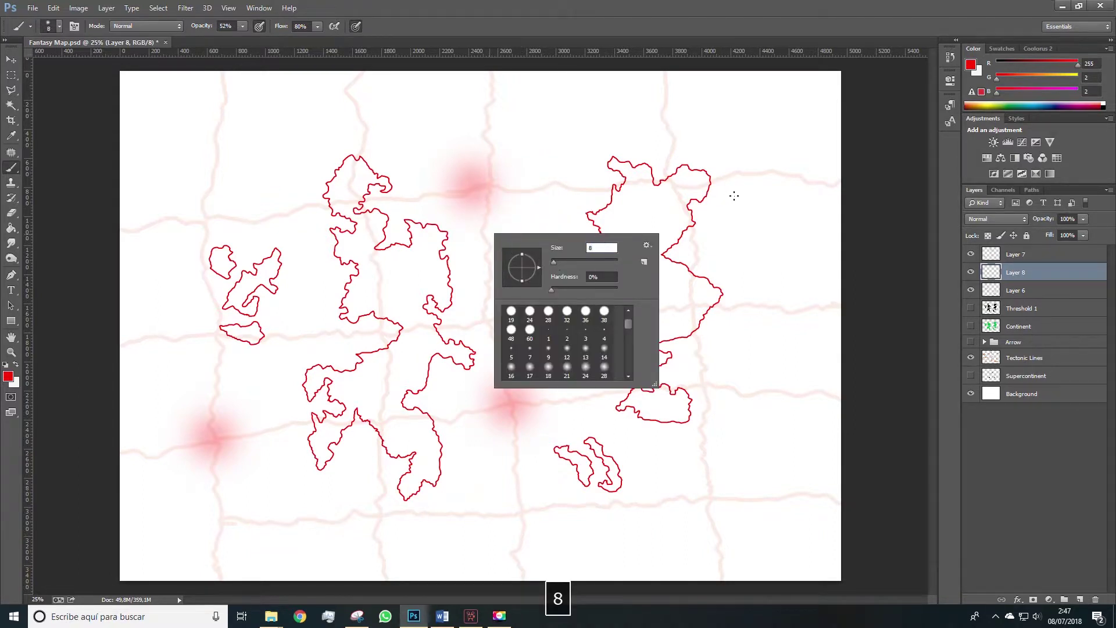
{"action": "left_click", "coordinate": [900, 207]}
Step: Zoom in on the central glow and use a hard 7 px darker-red brush at 100% opacity
{"action": "key", "text": "z"}
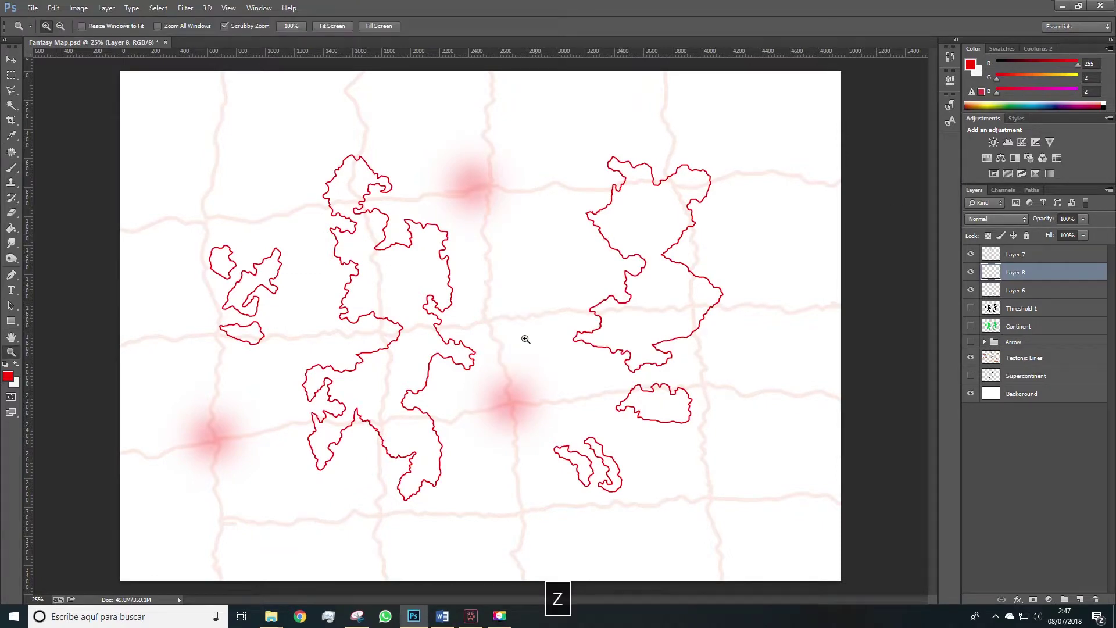
{"action": "left_click_drag", "start_coordinate": [514, 402], "coordinate": [522, 428]}
{"action": "key", "text": "b"}
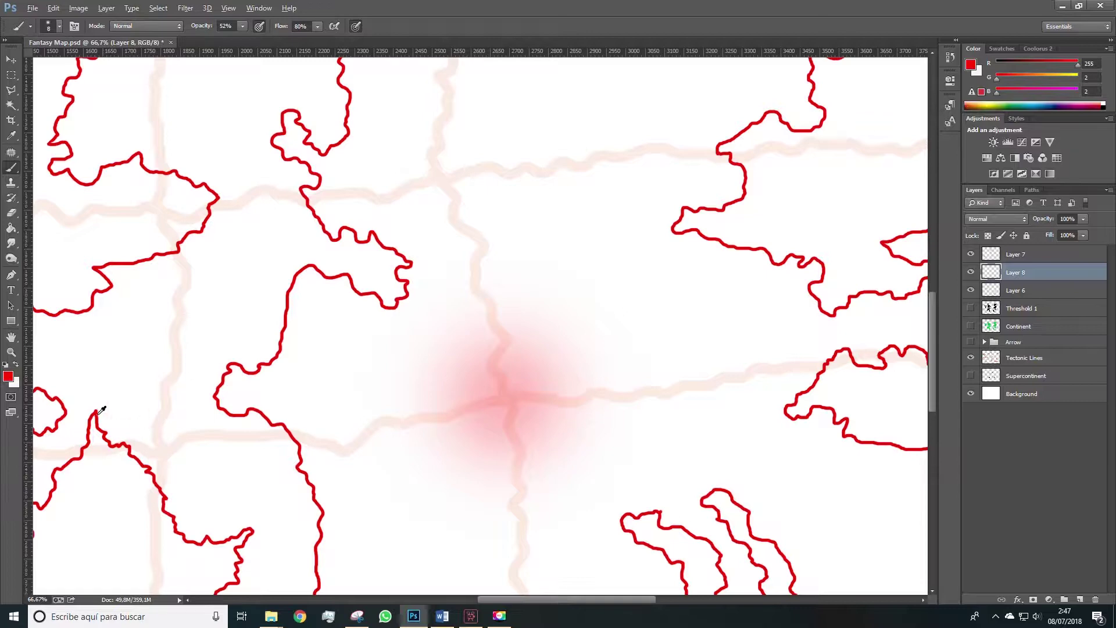
{"action": "left_click", "coordinate": [485, 385], "text": "alt"}
{"action": "key", "text": "ctrl+z"}
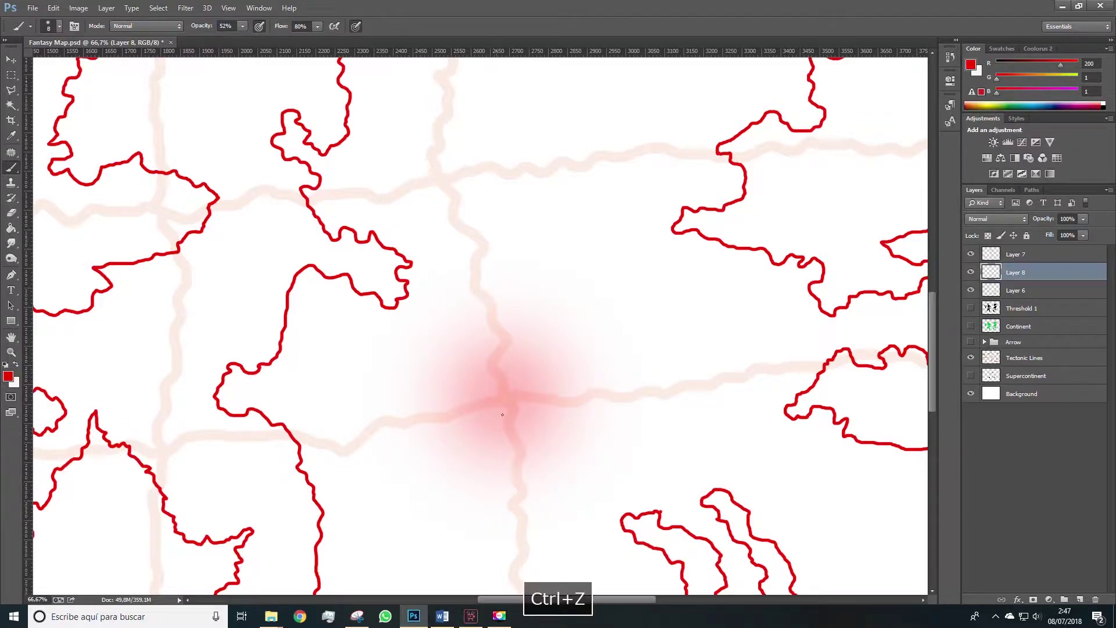
{"action": "right_click", "coordinate": [504, 409]}
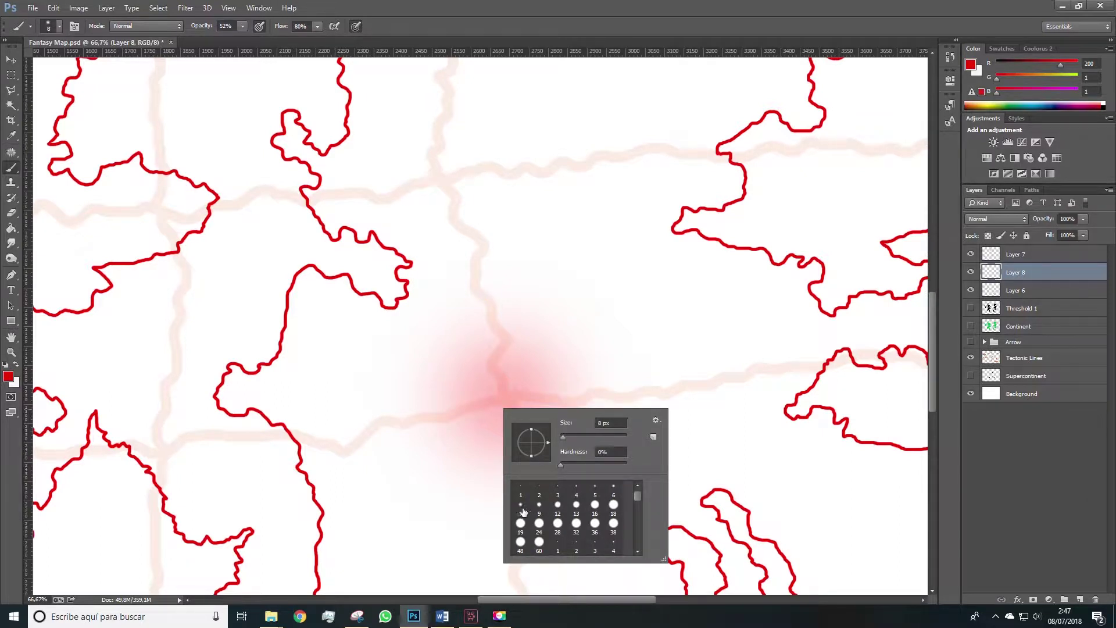
{"action": "left_click", "coordinate": [521, 505]}
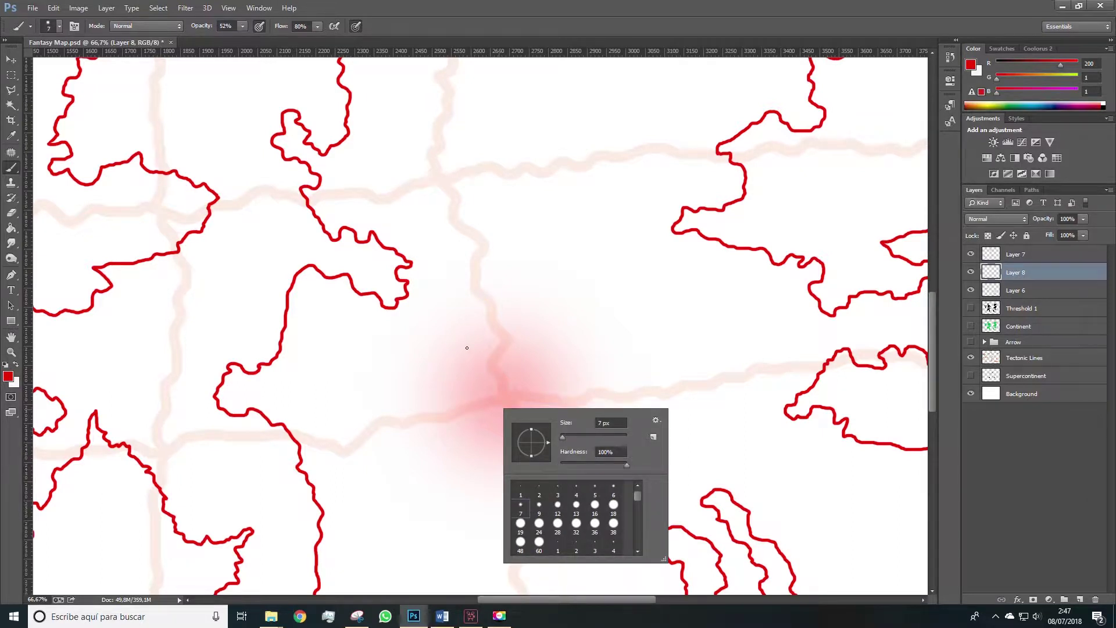
{"action": "left_click", "coordinate": [490, 392]}
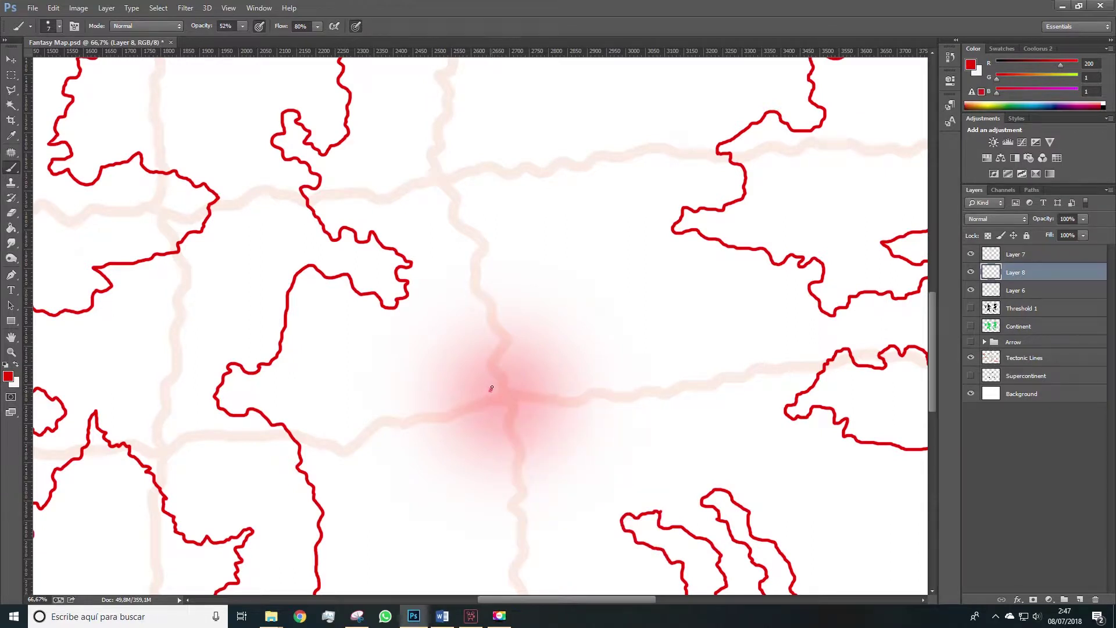
{"action": "key", "text": "ctrl+z"}
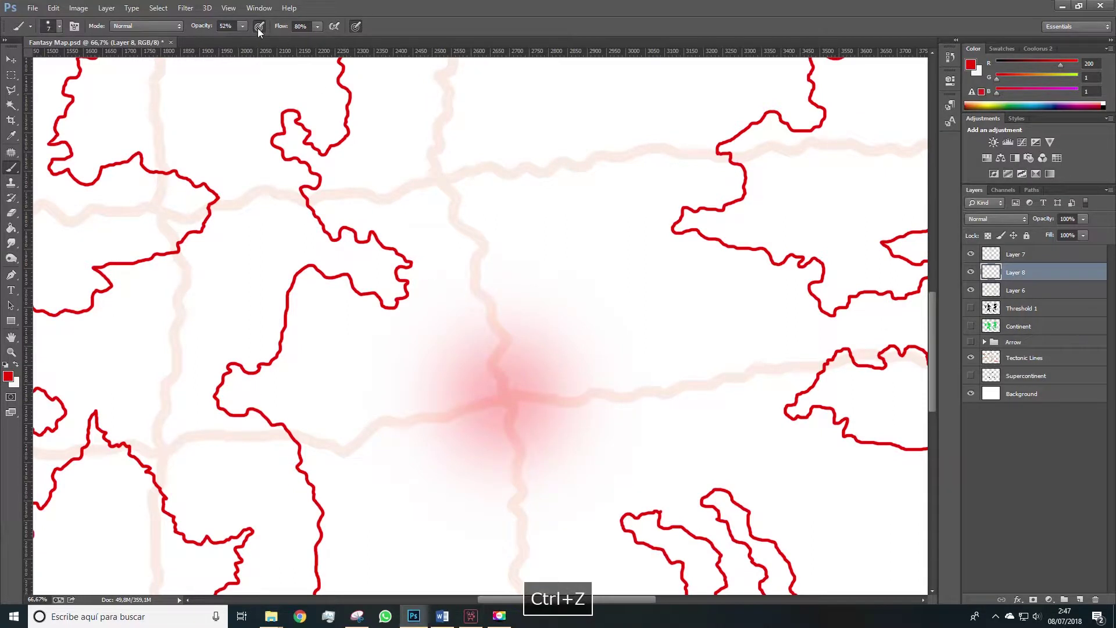
{"action": "left_click", "coordinate": [242, 26]}
{"action": "left_click_drag", "start_coordinate": [239, 36], "coordinate": [309, 56]}
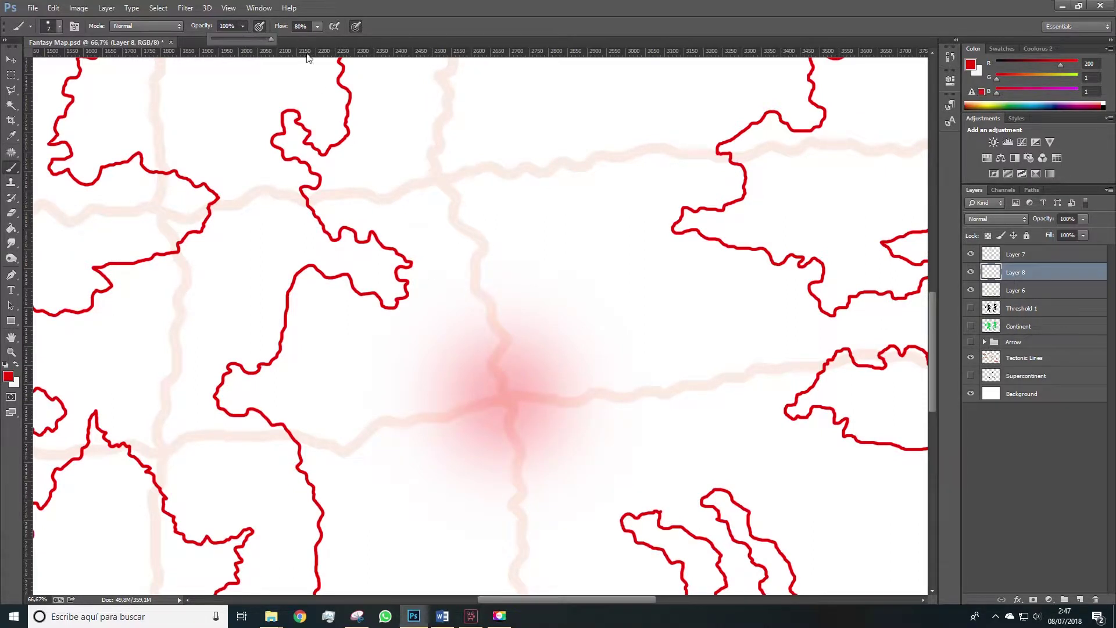
Step: Draw small red island outlines in the central glow
{"action": "left_click", "coordinate": [483, 395]}
{"action": "left_click_drag", "start_coordinate": [483, 395], "coordinate": [488, 394]}
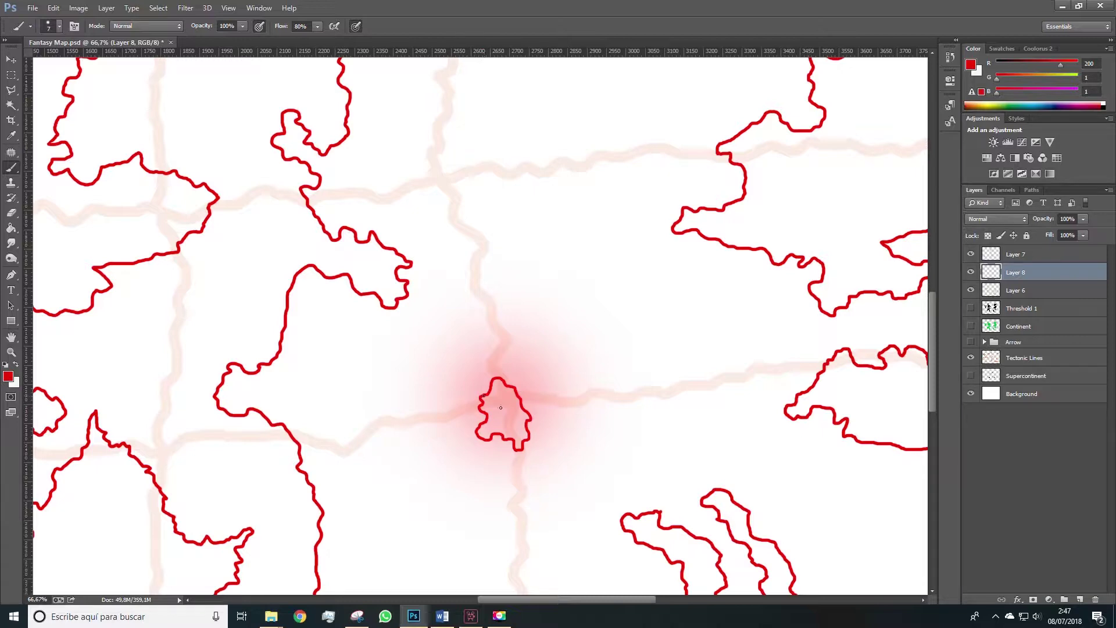
{"action": "left_click_drag", "start_coordinate": [558, 468], "coordinate": [486, 353]}
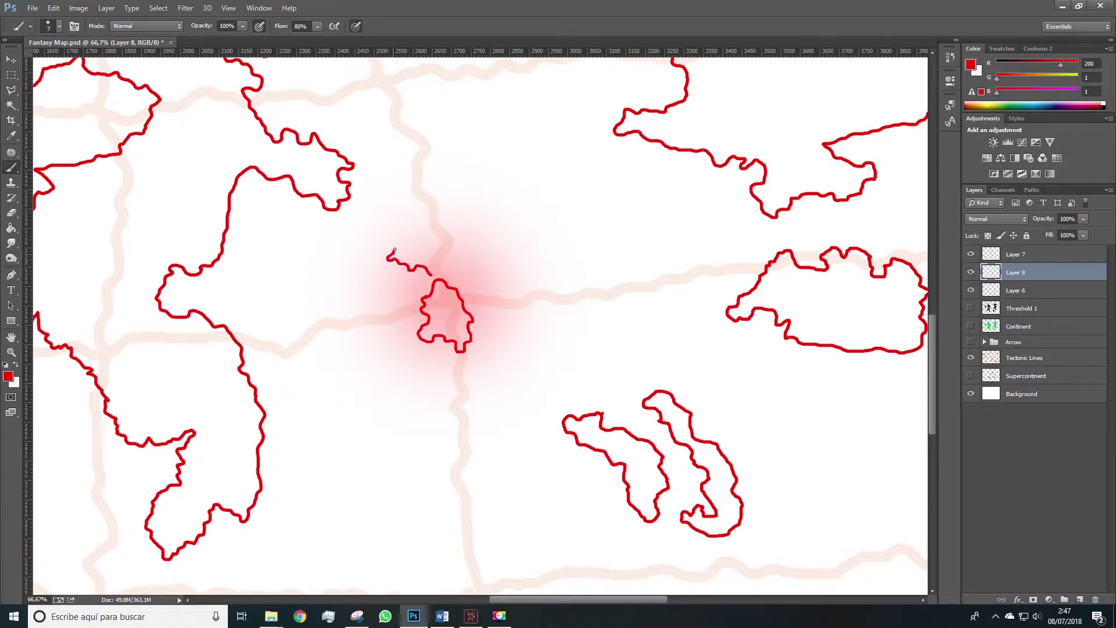
{"action": "left_click_drag", "start_coordinate": [395, 250], "coordinate": [443, 273]}
{"action": "mouse_move", "coordinate": [456, 264]}
{"action": "left_mouse_down"}
{"action": "mouse_move", "coordinate": [462, 244]}
{"action": "mouse_move", "coordinate": [484, 259]}
{"action": "left_mouse_up"}
{"action": "scroll", "coordinate": [493, 309], "scroll_direction": "down", "scroll_amount": 2}
{"action": "scroll", "coordinate": [414, 175], "scroll_direction": "up", "scroll_amount": 2}
{"action": "key", "text": "b"}
{"action": "mouse_move", "coordinate": [521, 379]}
{"action": "left_mouse_down"}
{"action": "mouse_move", "coordinate": [494, 373]}
{"action": "mouse_move", "coordinate": [510, 379]}
{"action": "left_mouse_up"}
{"action": "scroll", "coordinate": [511, 379], "scroll_direction": "down", "scroll_amount": 2}
{"action": "scroll", "coordinate": [309, 401], "scroll_direction": "up", "scroll_amount": 2}
Step: Outline more small red islands at the left and upper glows and near the coast
{"action": "mouse_move", "coordinate": [309, 390]}
{"action": "left_mouse_down"}
{"action": "mouse_move", "coordinate": [323, 441]}
{"action": "mouse_move", "coordinate": [296, 420]}
{"action": "mouse_move", "coordinate": [262, 419]}
{"action": "mouse_move", "coordinate": [262, 396]}
{"action": "mouse_move", "coordinate": [278, 439]}
{"action": "left_mouse_up"}
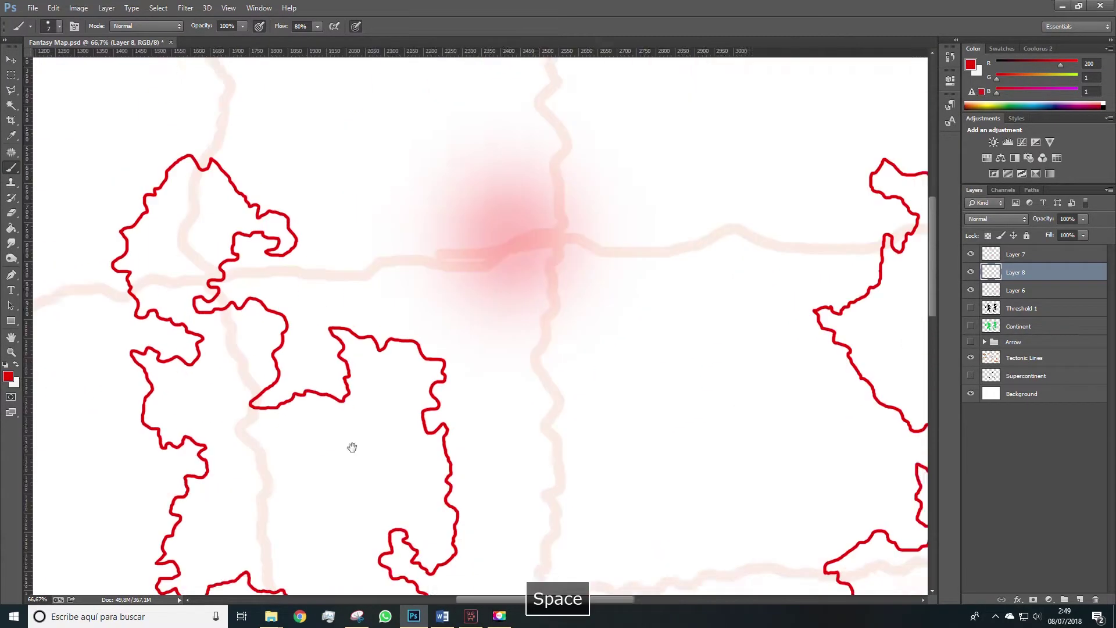
{"action": "left_click_drag", "start_coordinate": [352, 447], "coordinate": [330, 466]}
{"action": "mouse_move", "coordinate": [529, 254]}
{"action": "left_mouse_down"}
{"action": "mouse_move", "coordinate": [492, 268]}
{"action": "mouse_move", "coordinate": [526, 253]}
{"action": "left_mouse_up"}
{"action": "mouse_move", "coordinate": [468, 279]}
{"action": "left_mouse_down"}
{"action": "mouse_move", "coordinate": [449, 294]}
{"action": "mouse_move", "coordinate": [462, 279]}
{"action": "left_mouse_up"}
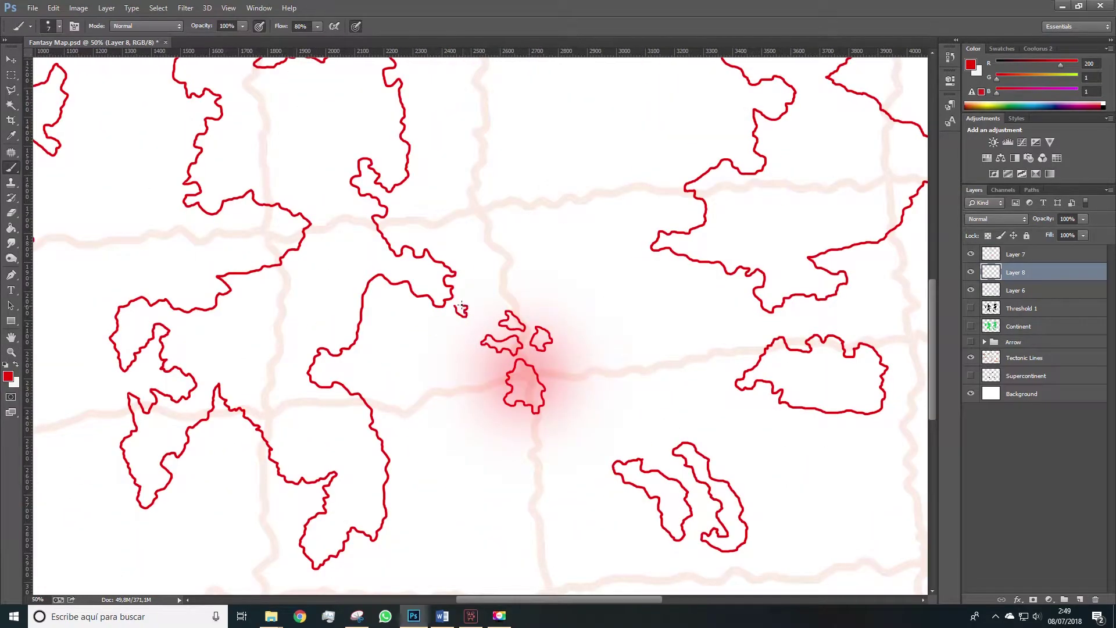
{"action": "left_click", "coordinate": [311, 394], "text": "alt"}
{"action": "left_click_drag", "start_coordinate": [312, 393], "coordinate": [368, 323]}
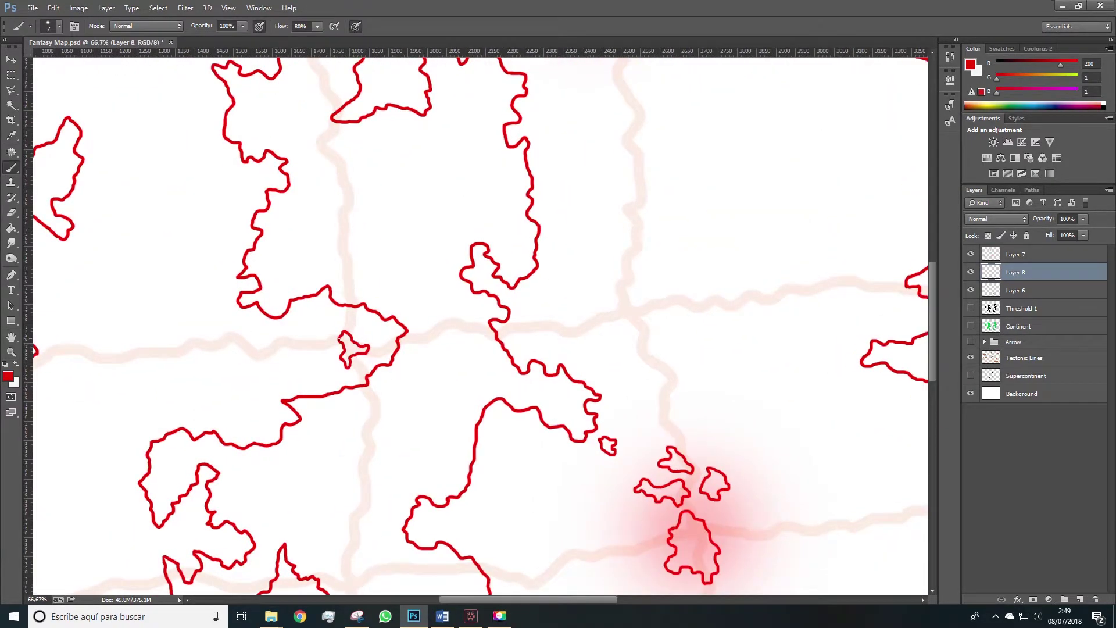
{"action": "left_click_drag", "start_coordinate": [523, 512], "coordinate": [373, 111]}
{"action": "left_click_drag", "start_coordinate": [442, 210], "coordinate": [434, 203]}
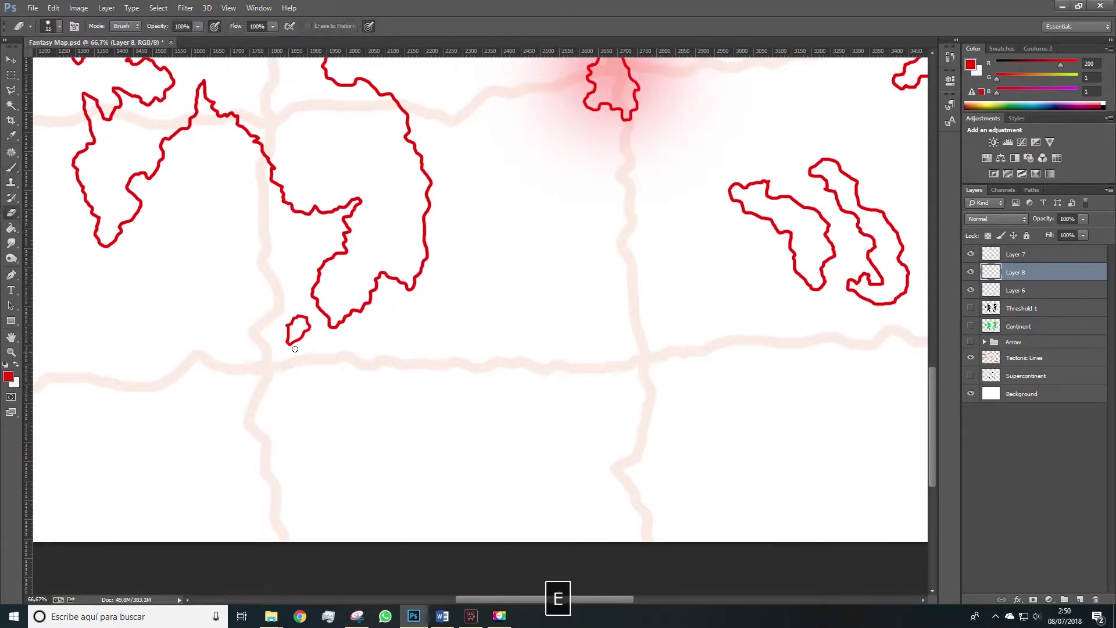
{"action": "left_click_drag", "start_coordinate": [483, 250], "coordinate": [75, 488]}
Step: Survey the whole map and undo the last small island stroke
{"action": "key", "text": "z"}
{"action": "left_click", "coordinate": [514, 232], "text": "alt"}
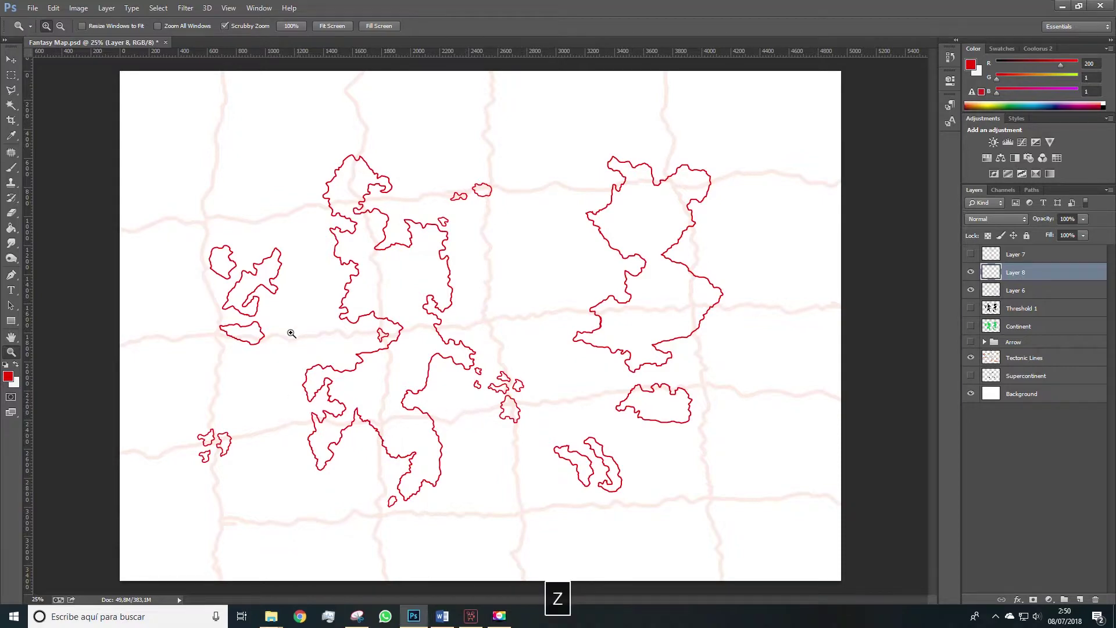
{"action": "left_click", "coordinate": [314, 334]}
{"action": "left_click_drag", "start_coordinate": [374, 273], "coordinate": [231, 315]}
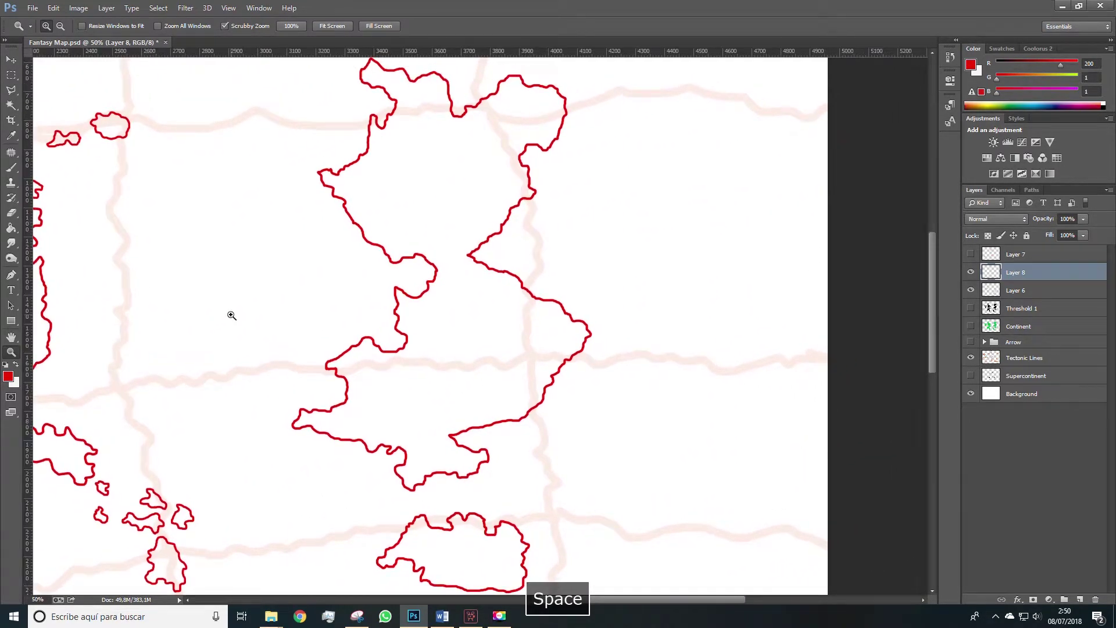
{"action": "key", "text": "b"}
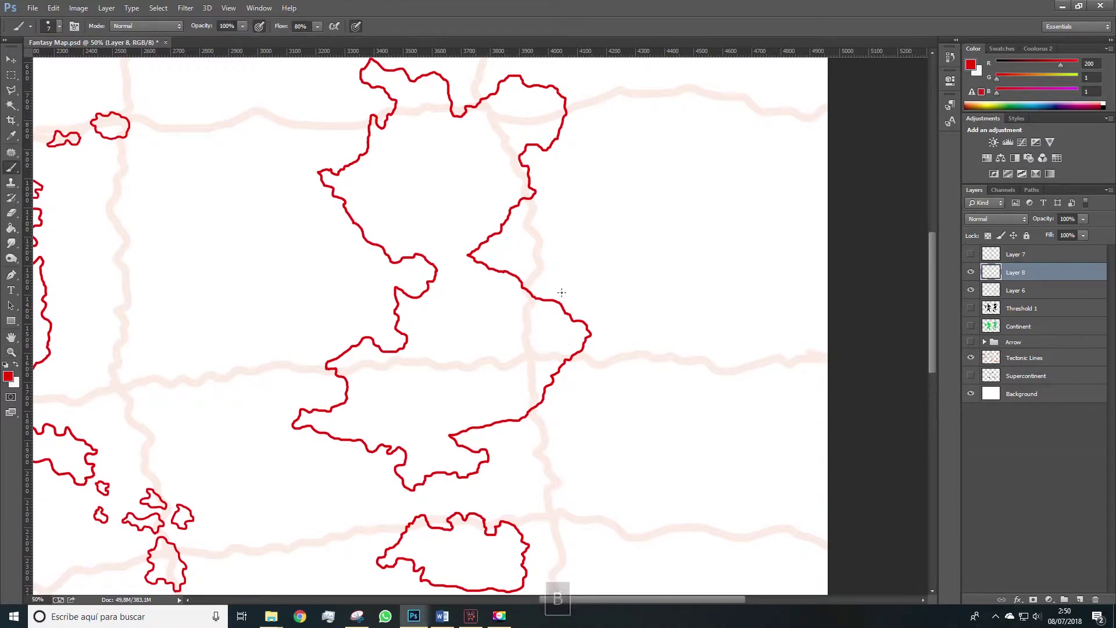
{"action": "scroll", "coordinate": [595, 316], "scroll_direction": "down", "scroll_amount": 2}
{"action": "scroll", "coordinate": [595, 316], "scroll_direction": "right", "scroll_amount": 1}
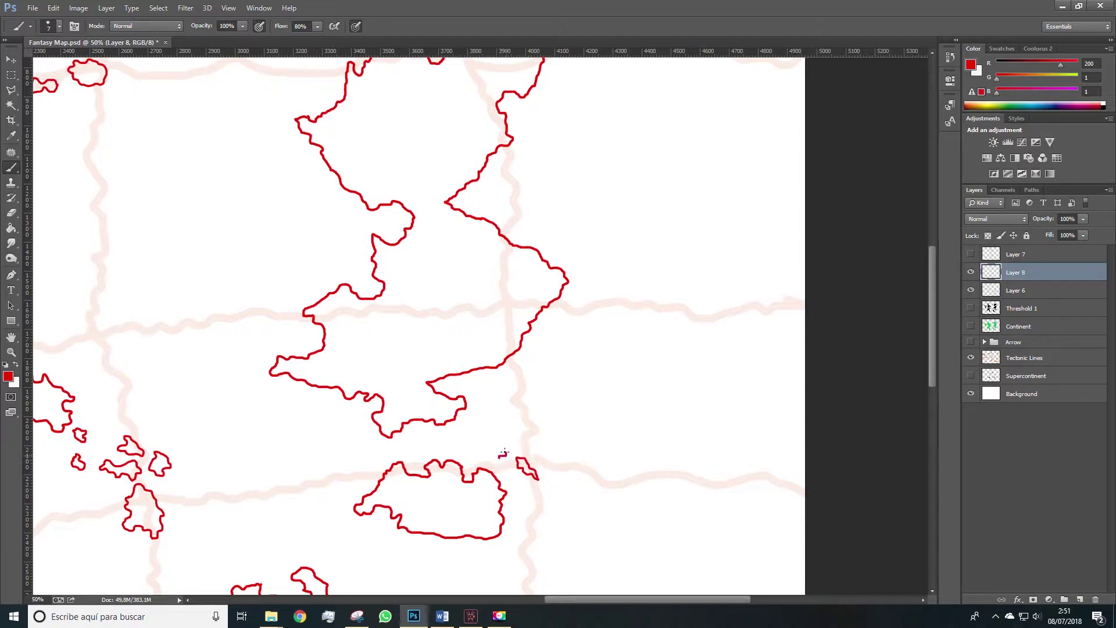
{"action": "left_click_drag", "start_coordinate": [496, 458], "coordinate": [668, 309]}
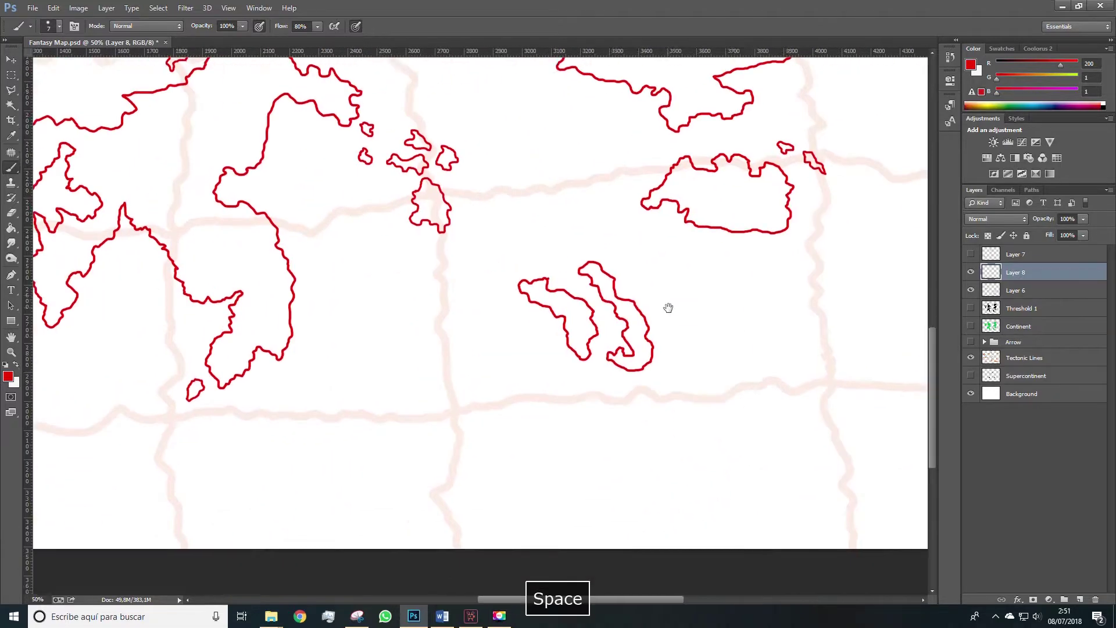
{"action": "left_click_drag", "start_coordinate": [146, 416], "coordinate": [333, 451]}
{"action": "key", "text": "ctrl+z"}
Step: Check other areas for stray strokes, then zoom so the whole map fills the window
{"action": "scroll", "coordinate": [326, 443], "scroll_direction": "down", "scroll_amount": 3}
{"action": "scroll", "coordinate": [326, 443], "scroll_direction": "up", "scroll_amount": 2}
{"action": "key", "text": "b"}
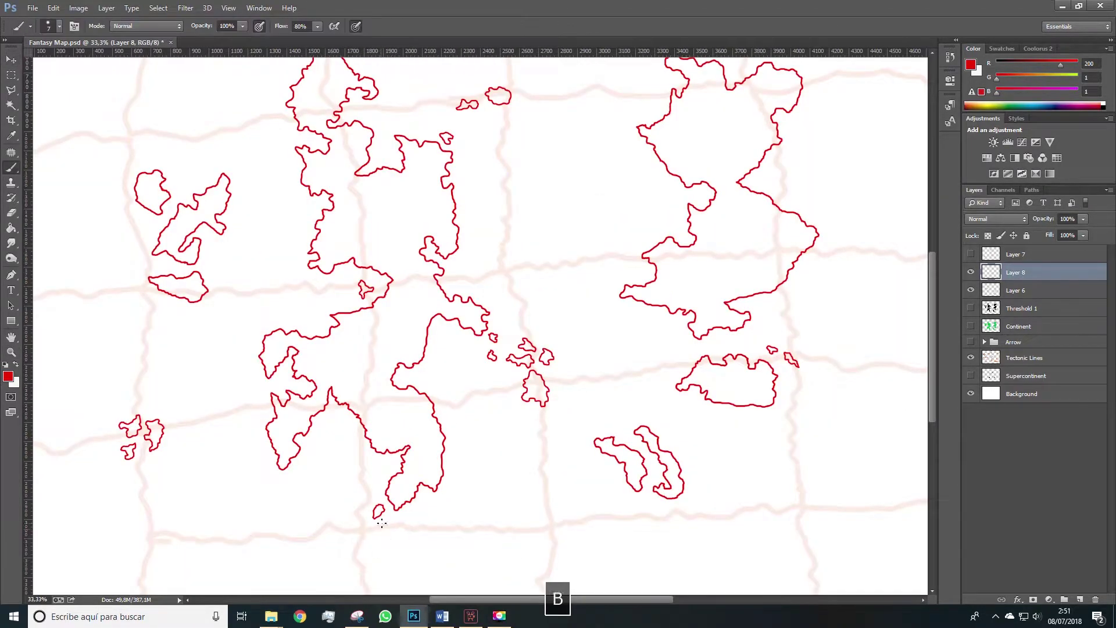
{"action": "key", "text": "e"}
{"action": "scroll", "coordinate": [398, 481], "scroll_direction": "up", "scroll_amount": 3}
{"action": "key", "text": "b"}
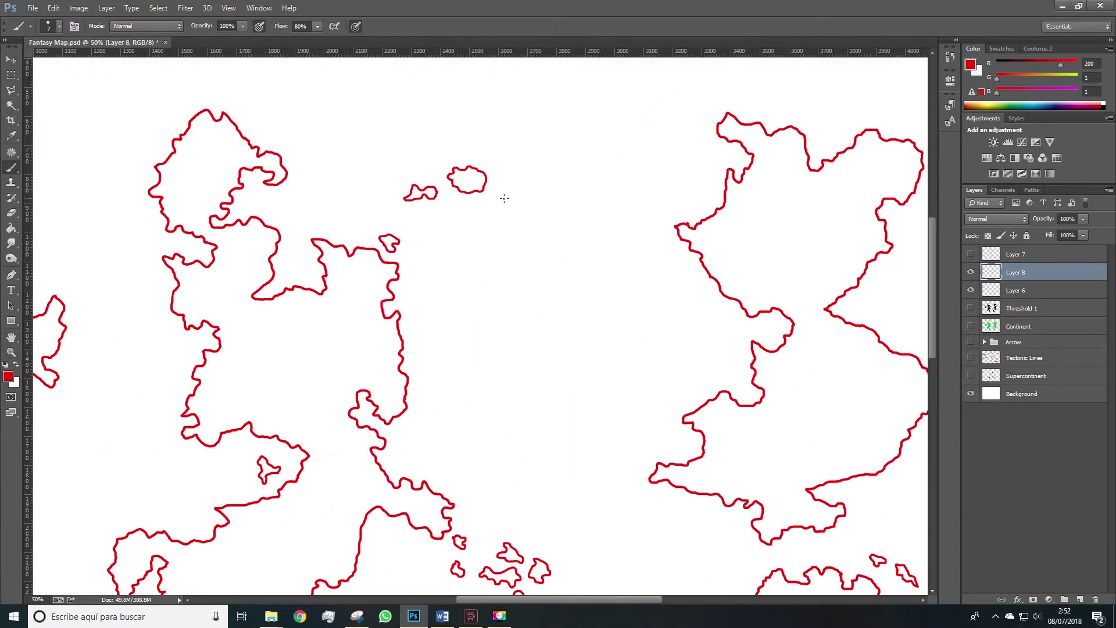
{"action": "scroll", "coordinate": [442, 209], "scroll_direction": "right", "scroll_amount": 5}
{"action": "left_click_drag", "start_coordinate": [442, 206], "coordinate": [325, 82]}
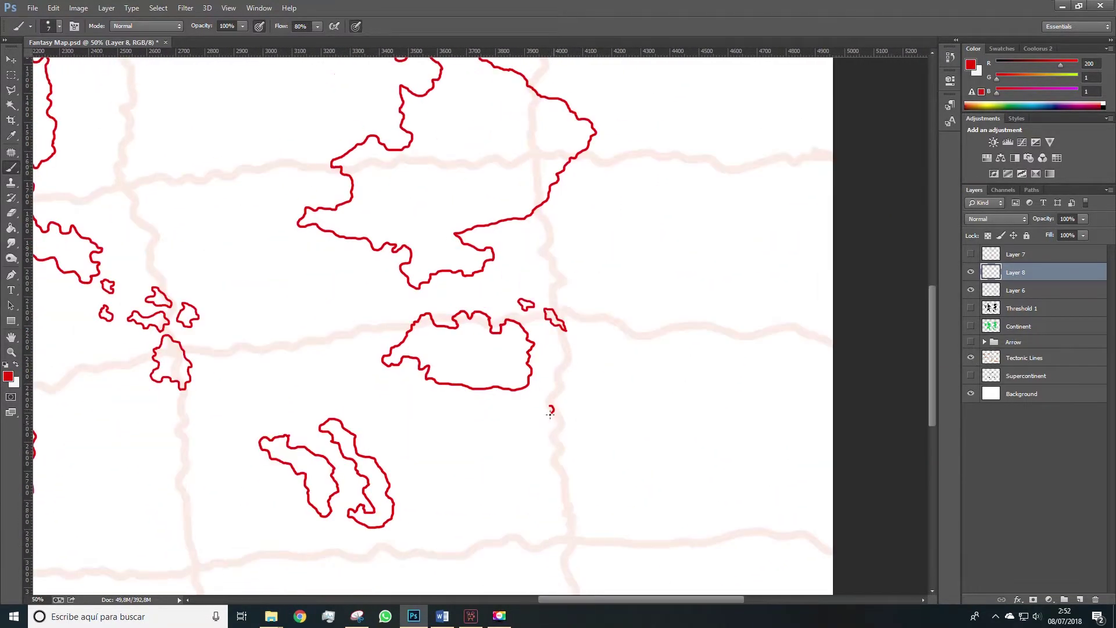
{"action": "mouse_move", "coordinate": [554, 384]}
{"action": "left_mouse_down"}
{"action": "mouse_move", "coordinate": [596, 418]}
{"action": "mouse_move", "coordinate": [332, 341]}
{"action": "mouse_move", "coordinate": [374, 312]}
{"action": "mouse_move", "coordinate": [261, 395]}
{"action": "left_mouse_up"}
{"action": "key", "text": "z"}
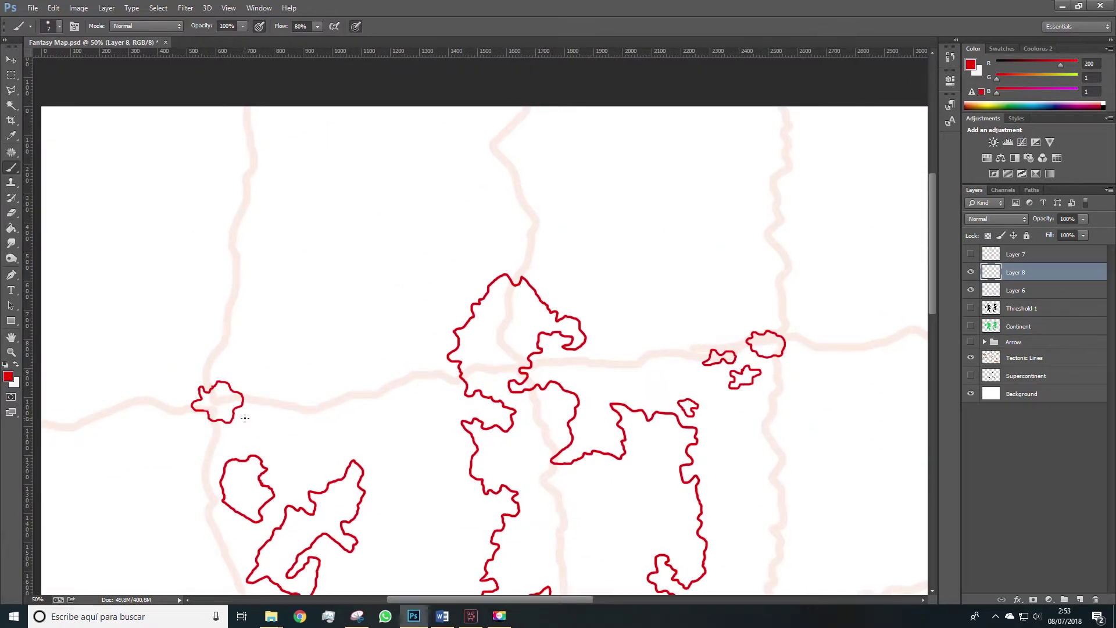
{"action": "left_click", "coordinate": [434, 428], "text": "alt"}
{"action": "left_click", "coordinate": [471, 422], "text": "alt"}
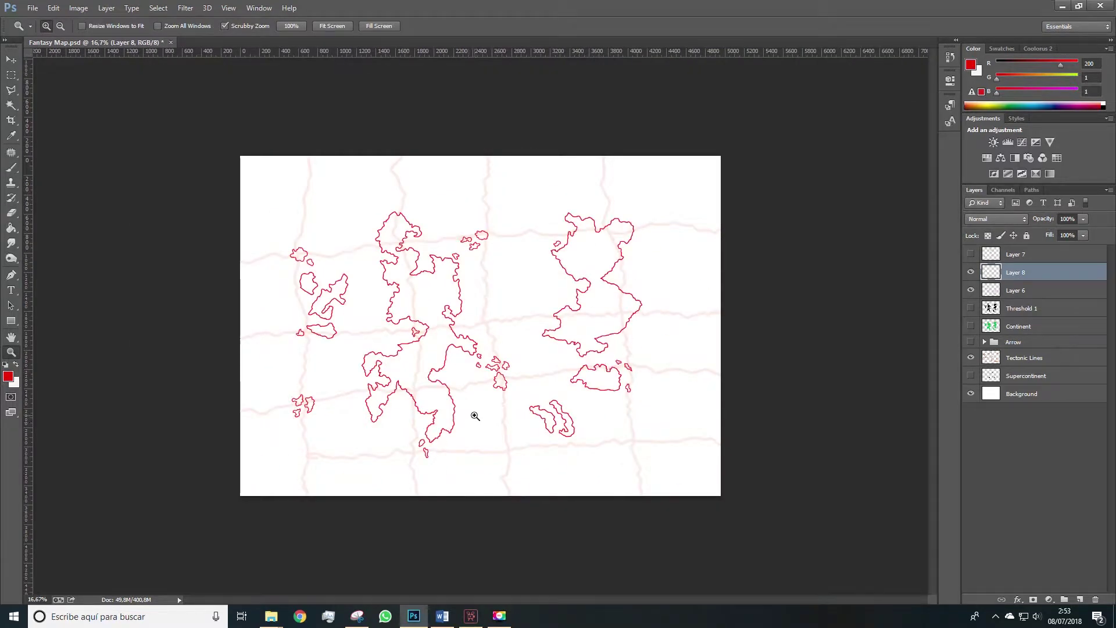
{"action": "left_click", "coordinate": [475, 416]}
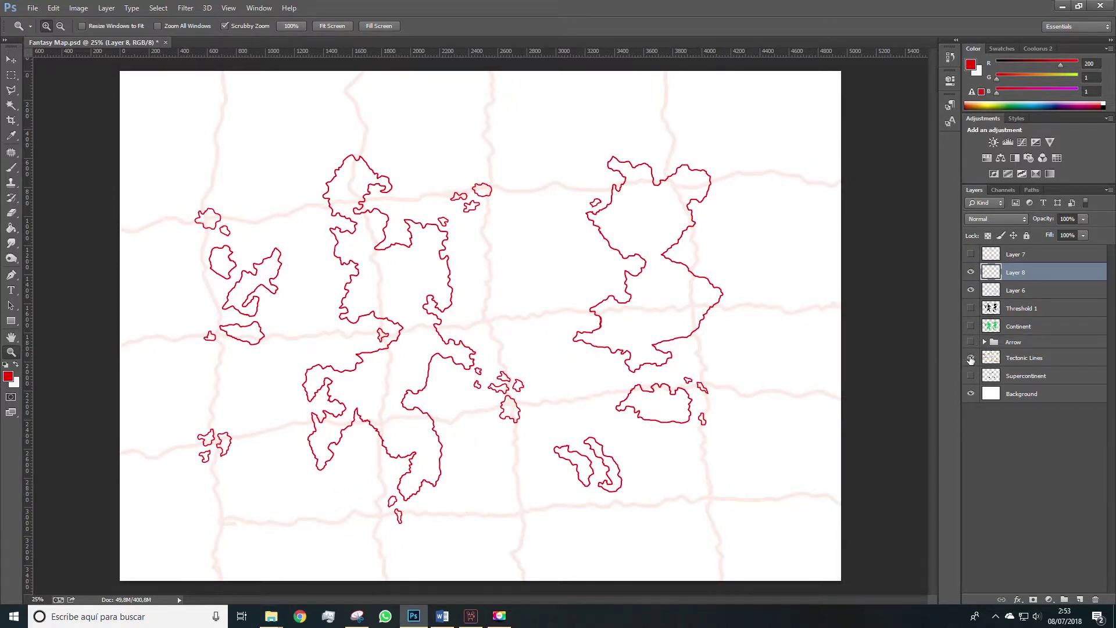
Step: Delete the Layer 7, Threshold 1, Continent and Supercontinent layers after inspecting them
{"action": "left_click", "coordinate": [971, 358]}
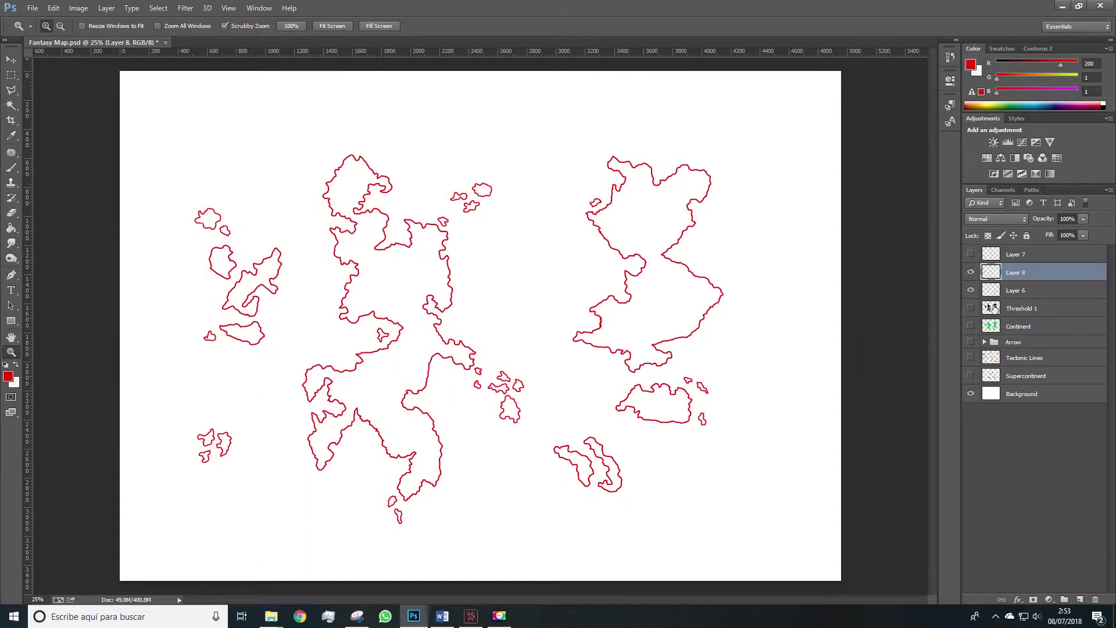
{"action": "left_click", "coordinate": [970, 256]}
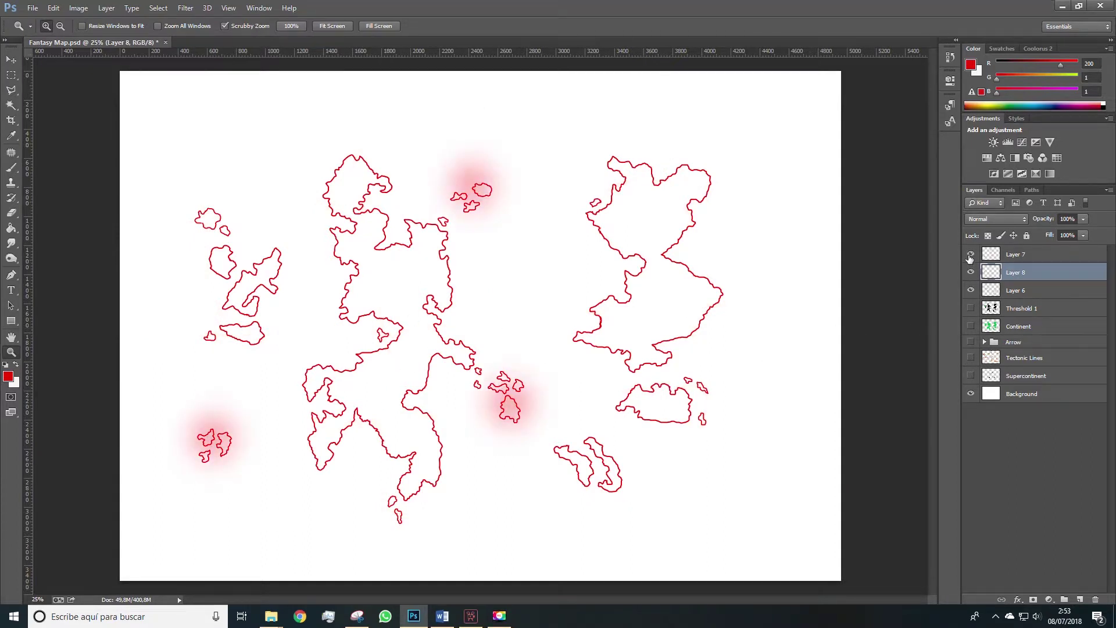
{"action": "left_click", "coordinate": [1012, 258]}
{"action": "key", "text": "Delete"}
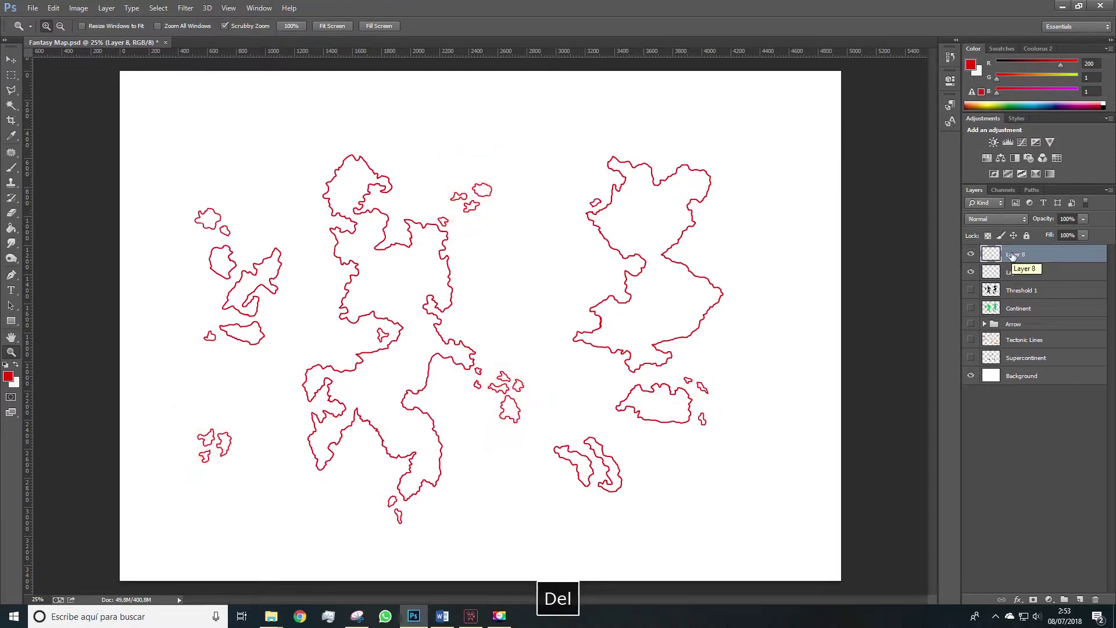
{"action": "left_click", "coordinate": [971, 291]}
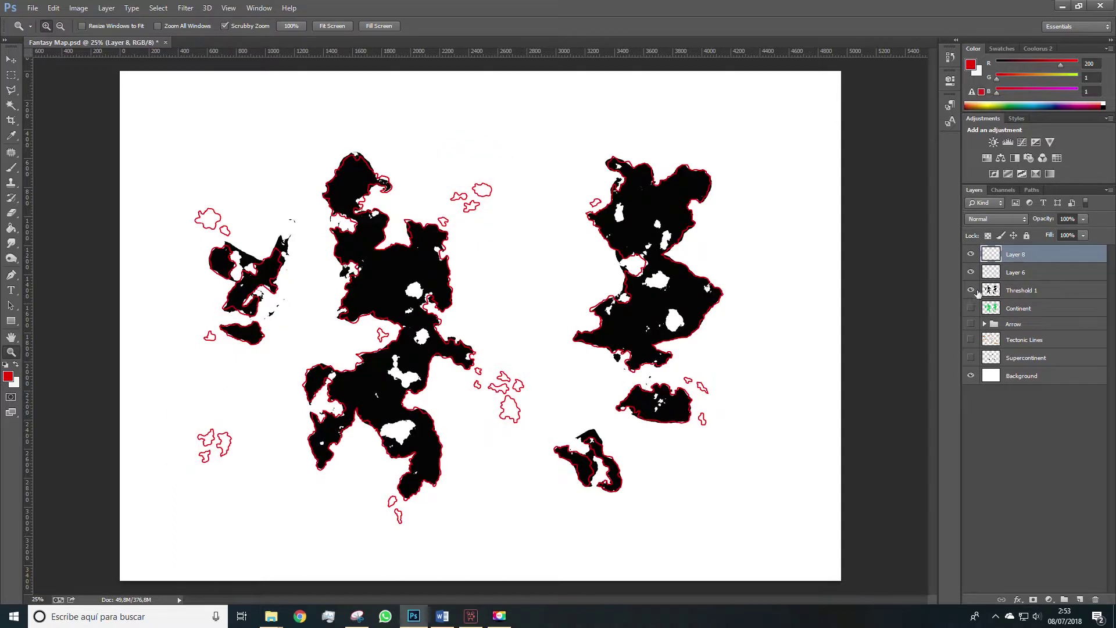
{"action": "left_click", "coordinate": [1013, 290]}
{"action": "key", "text": "Delete"}
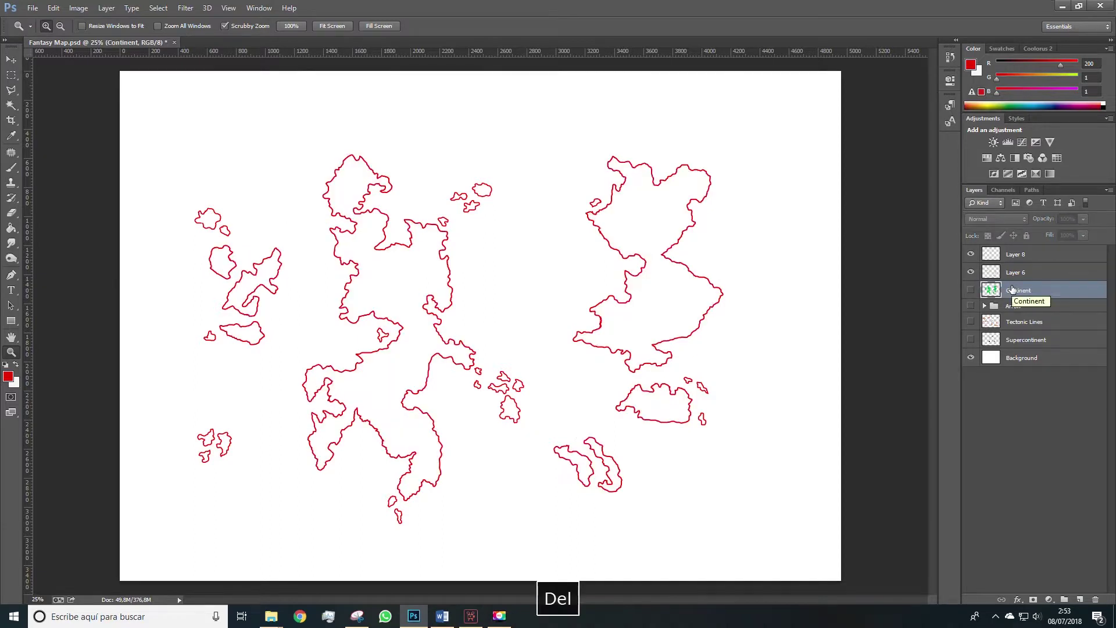
{"action": "key", "text": "Delete"}
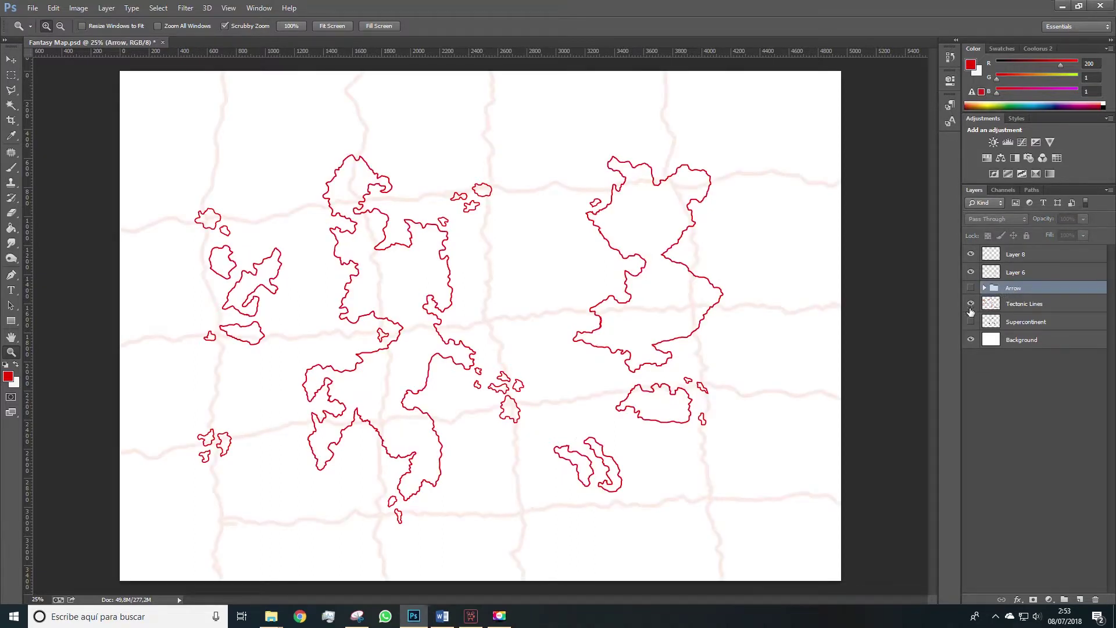
{"action": "left_click", "coordinate": [970, 322]}
{"action": "left_click", "coordinate": [971, 322]}
{"action": "left_click", "coordinate": [1022, 327]}
{"action": "key", "text": "Delete"}
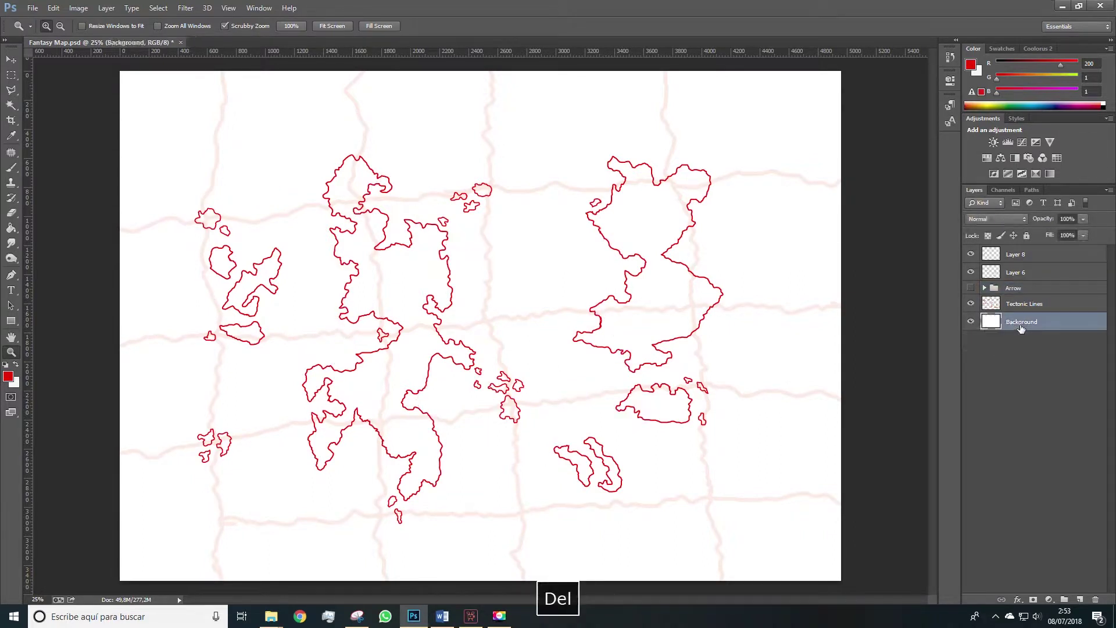
Step: Compare the outline layers and select both Layer 6 and Layer 8
{"action": "left_click", "coordinate": [1027, 273]}
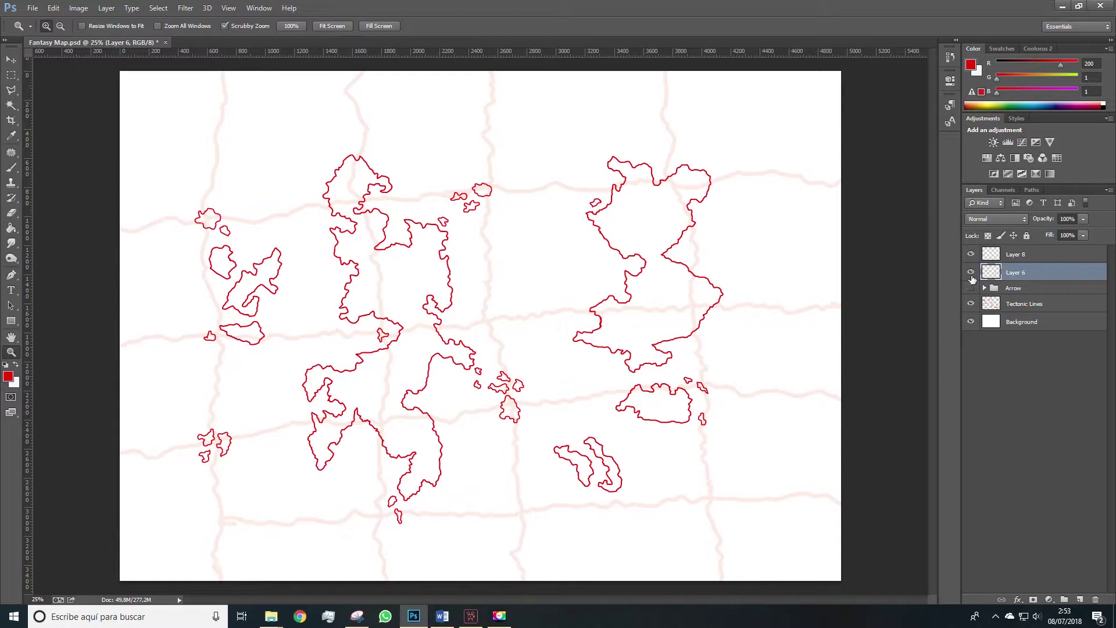
{"action": "left_click", "coordinate": [970, 273]}
{"action": "left_click", "coordinate": [970, 273]}
{"action": "left_click", "coordinate": [970, 255]}
{"action": "left_click", "coordinate": [970, 255]}
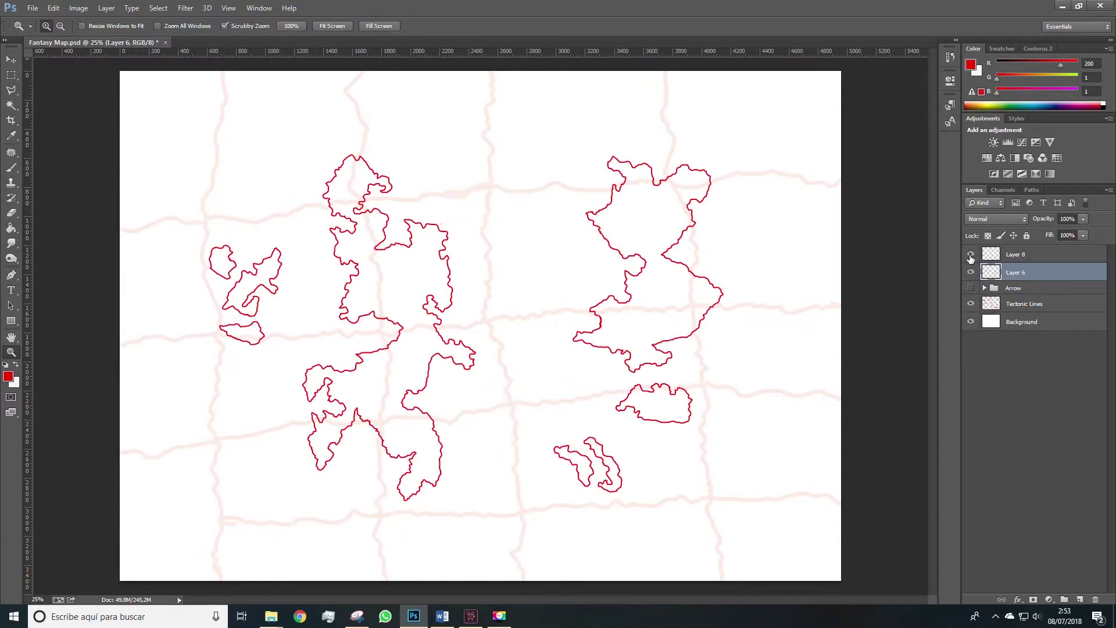
{"action": "left_click", "coordinate": [1015, 255], "text": "shift"}
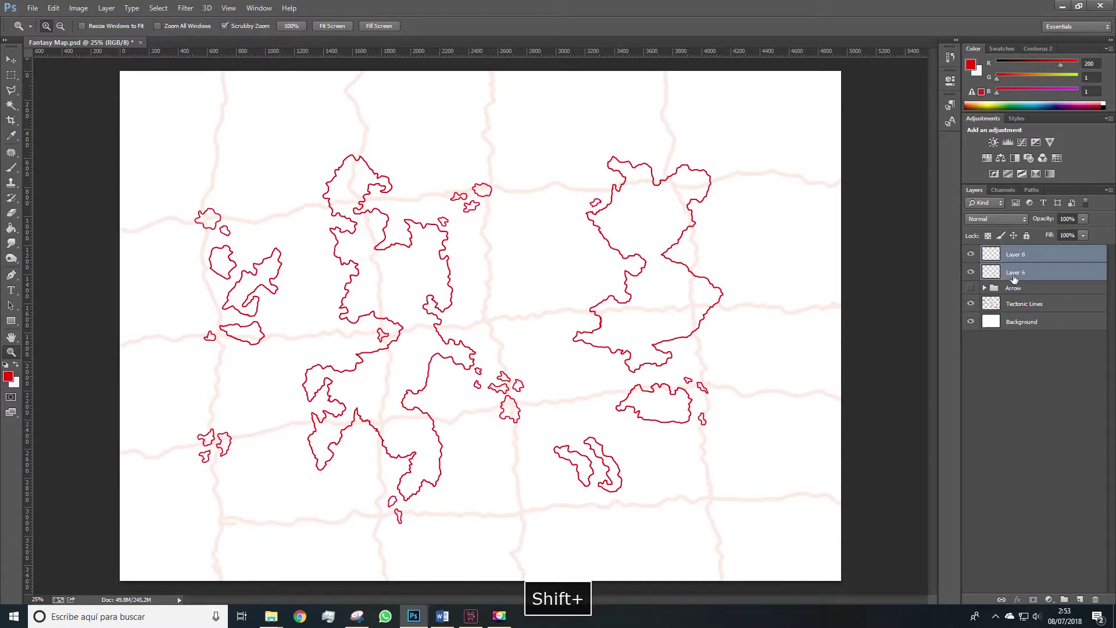
{"action": "right_click", "coordinate": [1014, 278]}
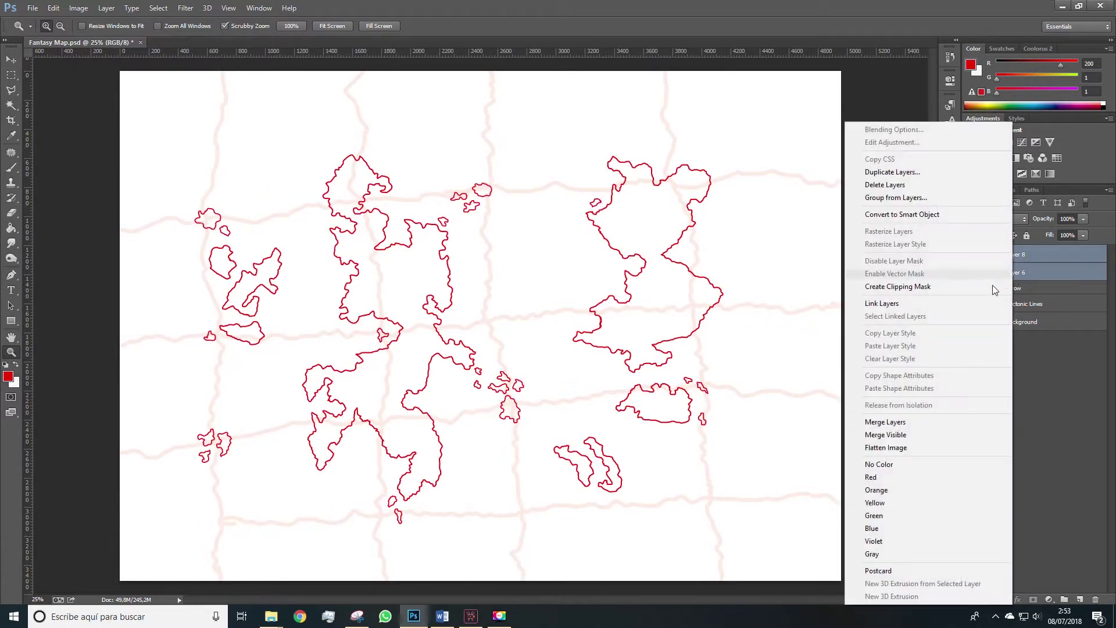
Step: Merge Layer 6 and Layer 8 into Layer 8, then duplicate it as Layer 8 copy
{"action": "left_click", "coordinate": [886, 423]}
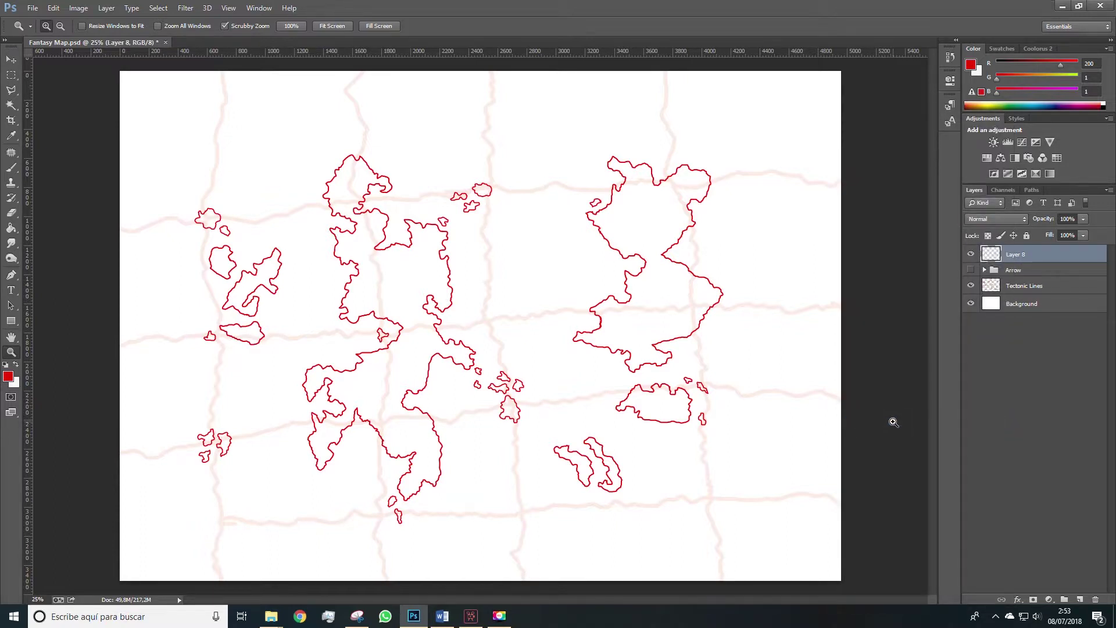
{"action": "right_click", "coordinate": [1022, 258]}
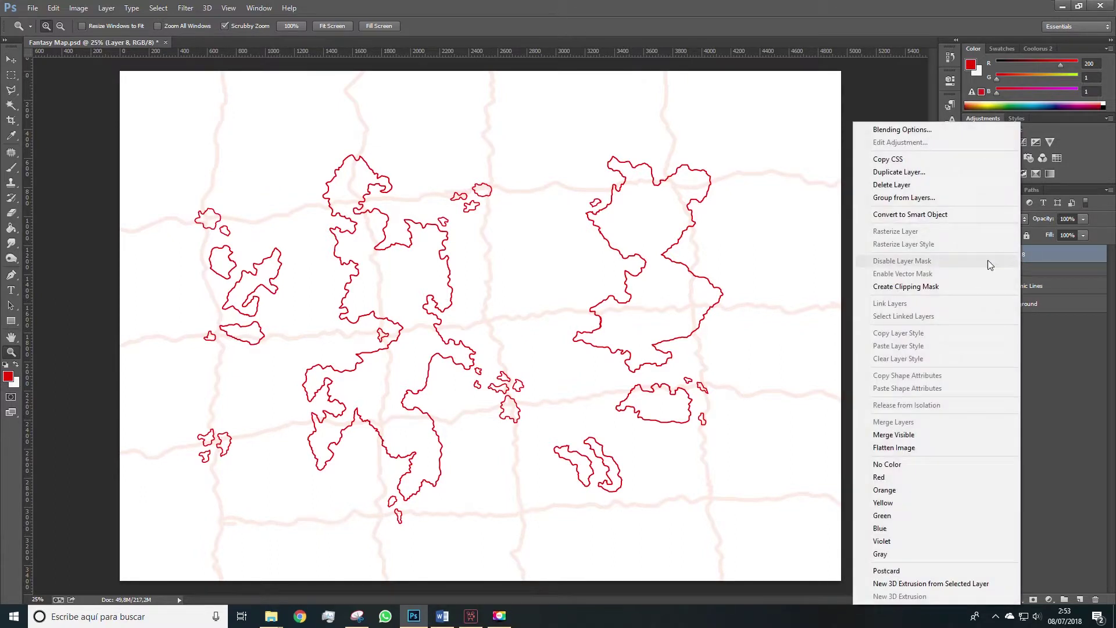
{"action": "left_click", "coordinate": [900, 172]}
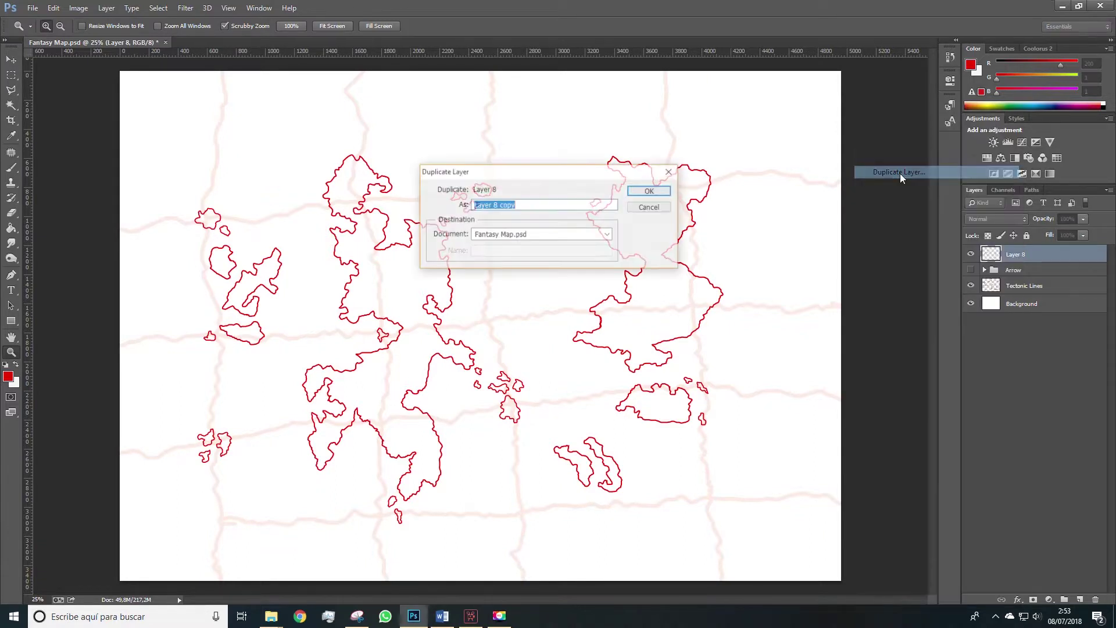
{"action": "left_click", "coordinate": [656, 192]}
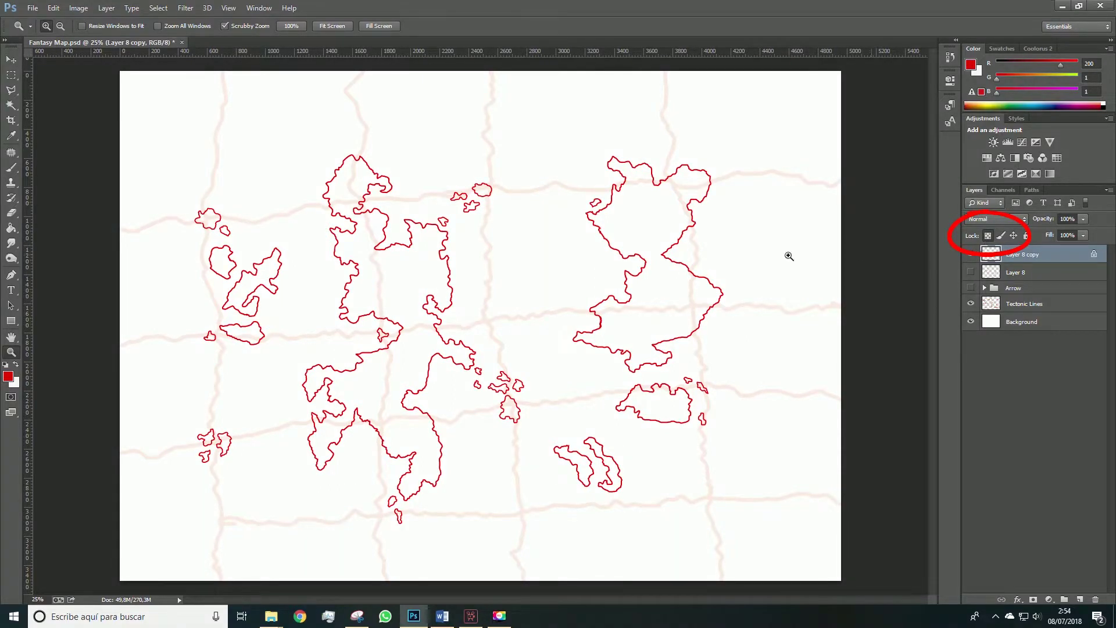
Step: Set the foreground colour to black
{"action": "left_click", "coordinate": [7, 365]}
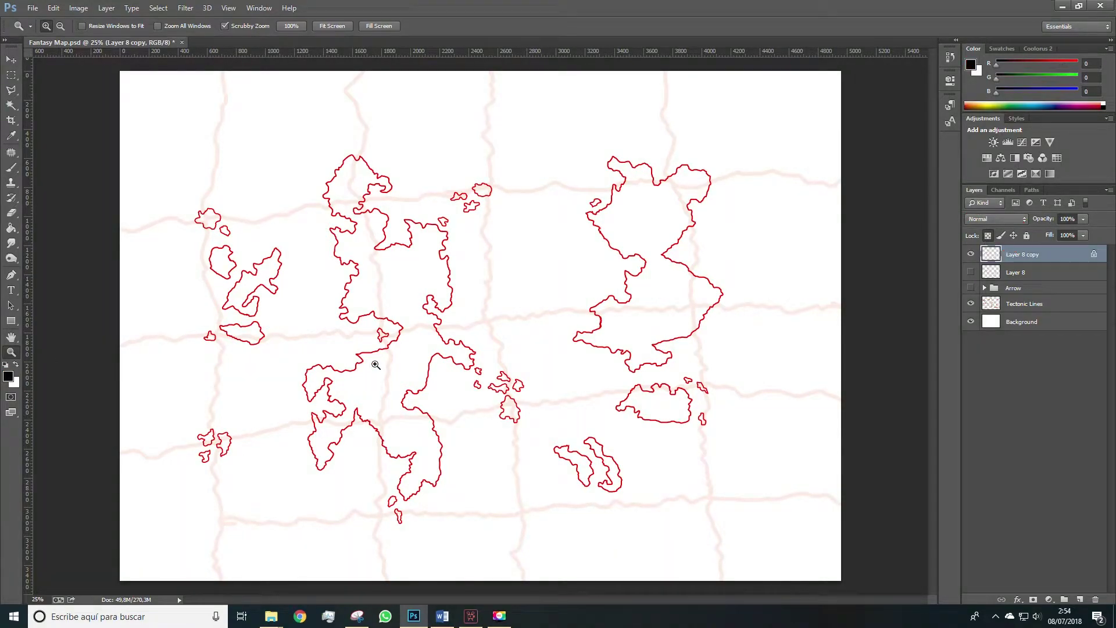
{"action": "left_click", "coordinate": [8, 377]}
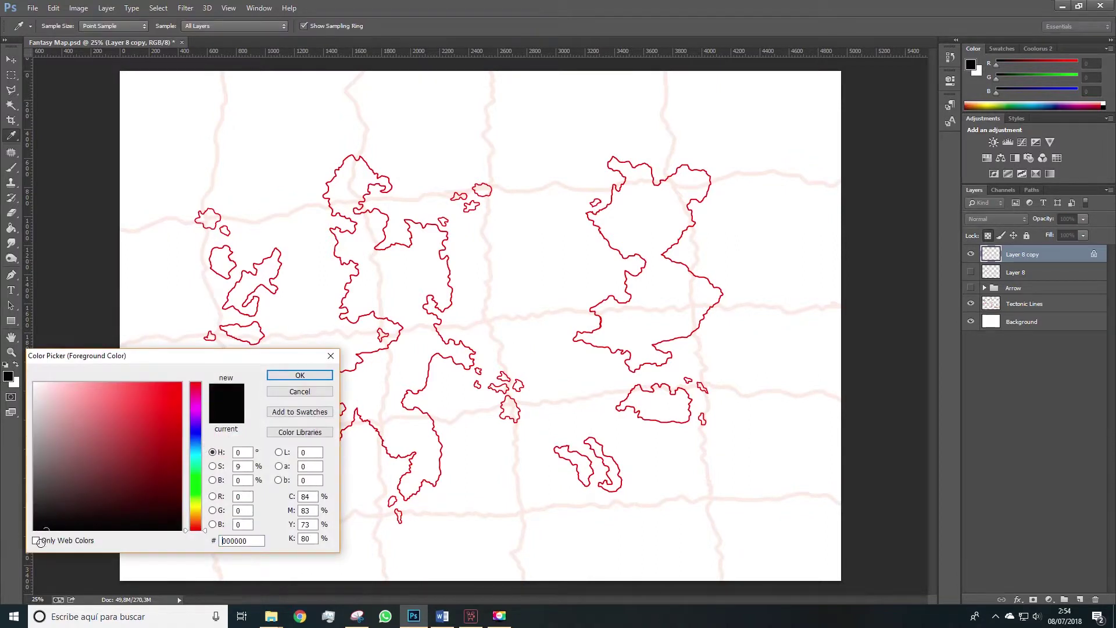
{"action": "left_click", "coordinate": [297, 376]}
Step: Paint over all the outlines with a 419 px black brush, then select the leftover Layer 8
{"action": "key", "text": "b"}
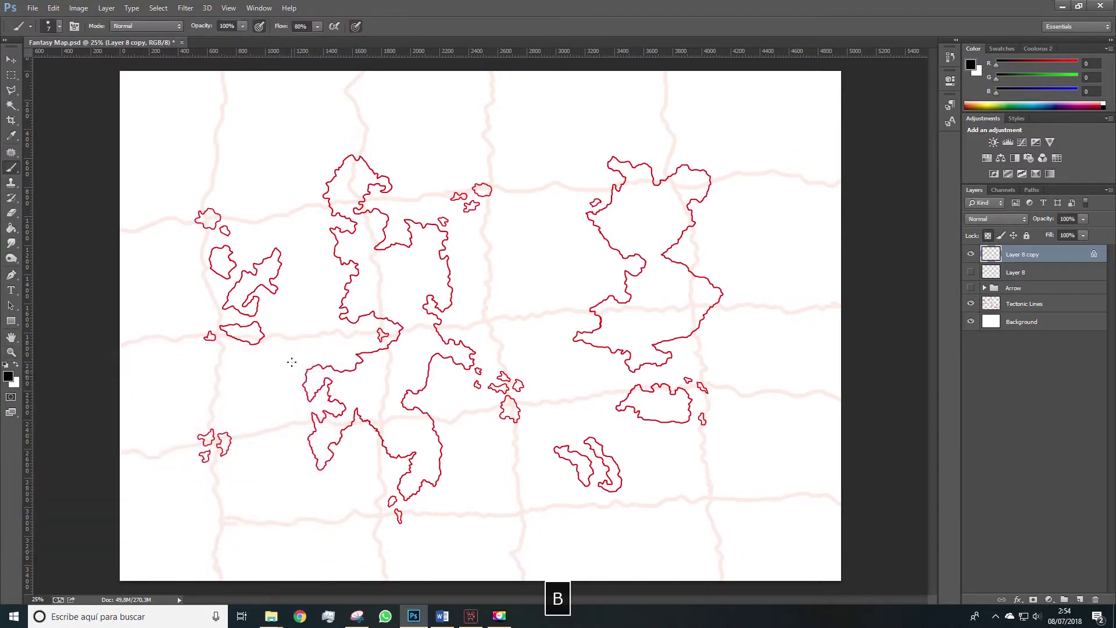
{"action": "right_click", "coordinate": [305, 351]}
{"action": "left_click", "coordinate": [379, 378]}
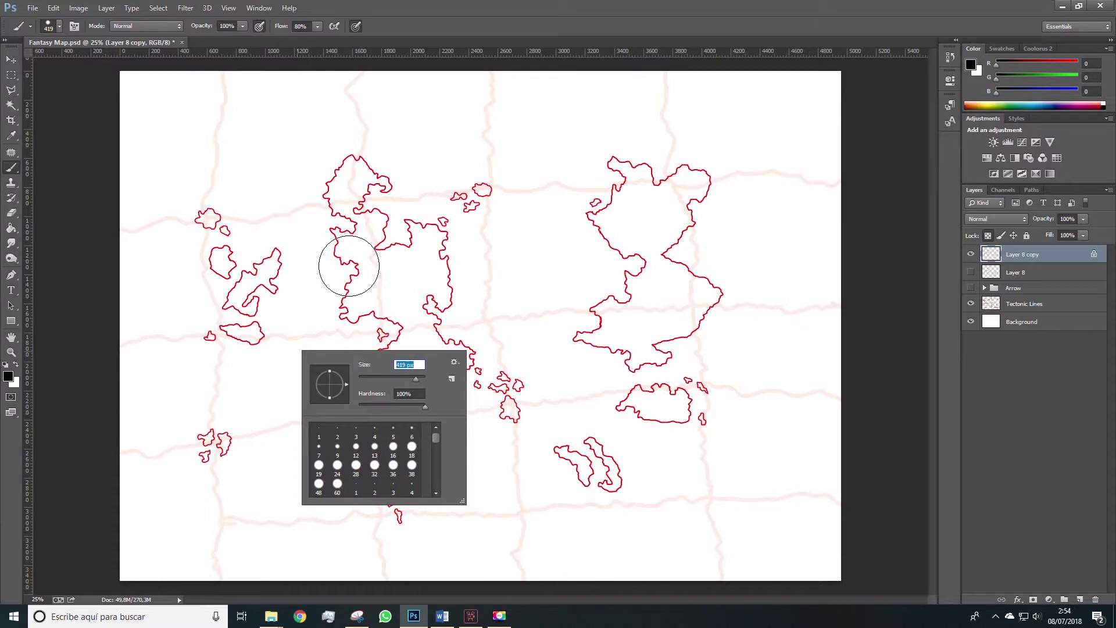
{"action": "mouse_move", "coordinate": [348, 265]}
{"action": "left_mouse_down"}
{"action": "mouse_move", "coordinate": [353, 294]}
{"action": "mouse_move", "coordinate": [382, 317]}
{"action": "mouse_move", "coordinate": [364, 346]}
{"action": "mouse_move", "coordinate": [320, 367]}
{"action": "mouse_move", "coordinate": [317, 434]}
{"action": "mouse_move", "coordinate": [361, 452]}
{"action": "mouse_move", "coordinate": [370, 430]}
{"action": "mouse_move", "coordinate": [447, 431]}
{"action": "mouse_move", "coordinate": [411, 515]}
{"action": "mouse_move", "coordinate": [485, 440]}
{"action": "mouse_move", "coordinate": [600, 480]}
{"action": "mouse_move", "coordinate": [541, 526]}
{"action": "mouse_move", "coordinate": [663, 453]}
{"action": "mouse_move", "coordinate": [656, 373]}
{"action": "mouse_move", "coordinate": [639, 342]}
{"action": "mouse_move", "coordinate": [609, 340]}
{"action": "mouse_move", "coordinate": [638, 260]}
{"action": "mouse_move", "coordinate": [680, 198]}
{"action": "mouse_move", "coordinate": [621, 160]}
{"action": "mouse_move", "coordinate": [632, 141]}
{"action": "mouse_move", "coordinate": [716, 124]}
{"action": "mouse_move", "coordinate": [689, 185]}
{"action": "mouse_move", "coordinate": [706, 172]}
{"action": "mouse_move", "coordinate": [526, 204]}
{"action": "mouse_move", "coordinate": [449, 318]}
{"action": "mouse_move", "coordinate": [419, 277]}
{"action": "mouse_move", "coordinate": [312, 293]}
{"action": "mouse_move", "coordinate": [304, 258]}
{"action": "mouse_move", "coordinate": [242, 303]}
{"action": "mouse_move", "coordinate": [228, 280]}
{"action": "mouse_move", "coordinate": [288, 336]}
{"action": "mouse_move", "coordinate": [170, 335]}
{"action": "mouse_move", "coordinate": [198, 228]}
{"action": "mouse_move", "coordinate": [204, 498]}
{"action": "left_mouse_up"}
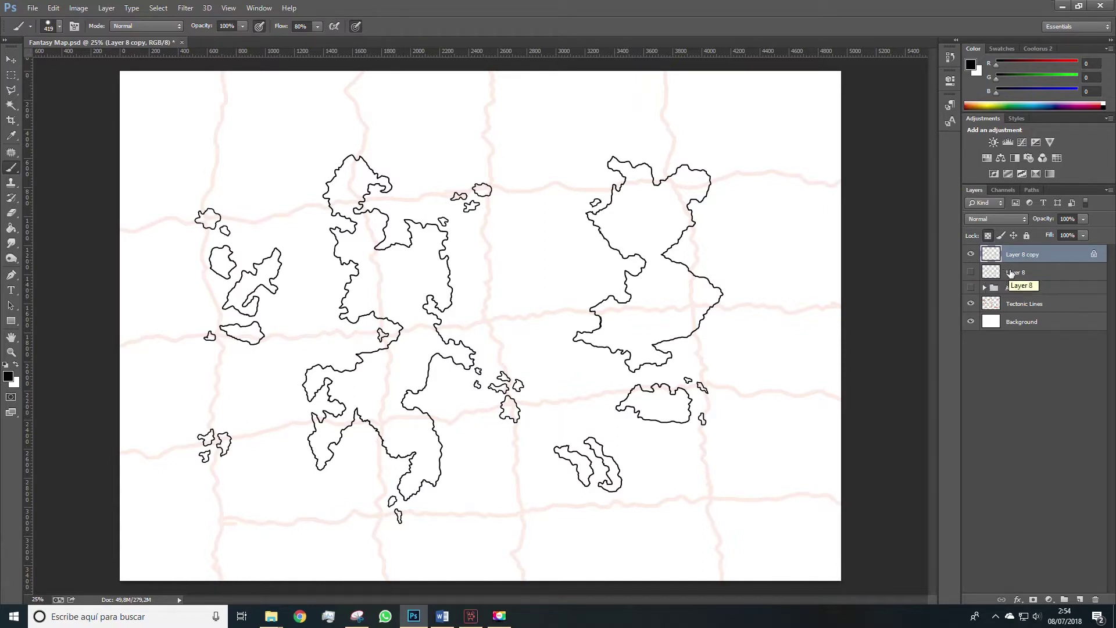
{"action": "left_click", "coordinate": [1014, 273]}
Step: Delete the leftover Layer 8 and rename the outline layer to 'line'
{"action": "key", "text": "Delete"}
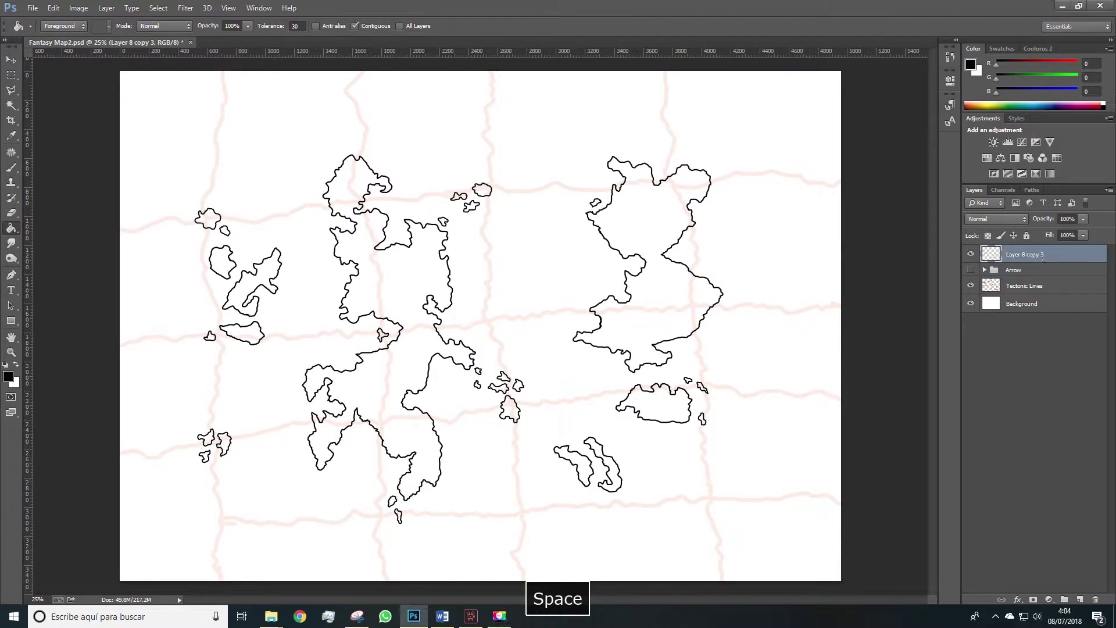
{"action": "double_click", "coordinate": [1039, 255]}
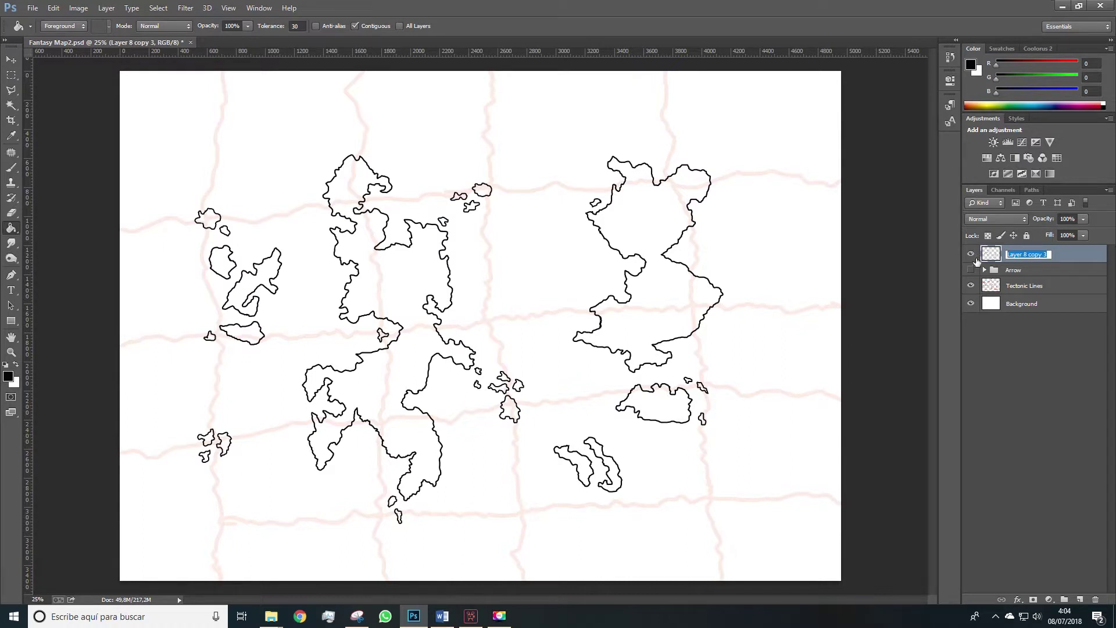
{"action": "type", "text": "line"}
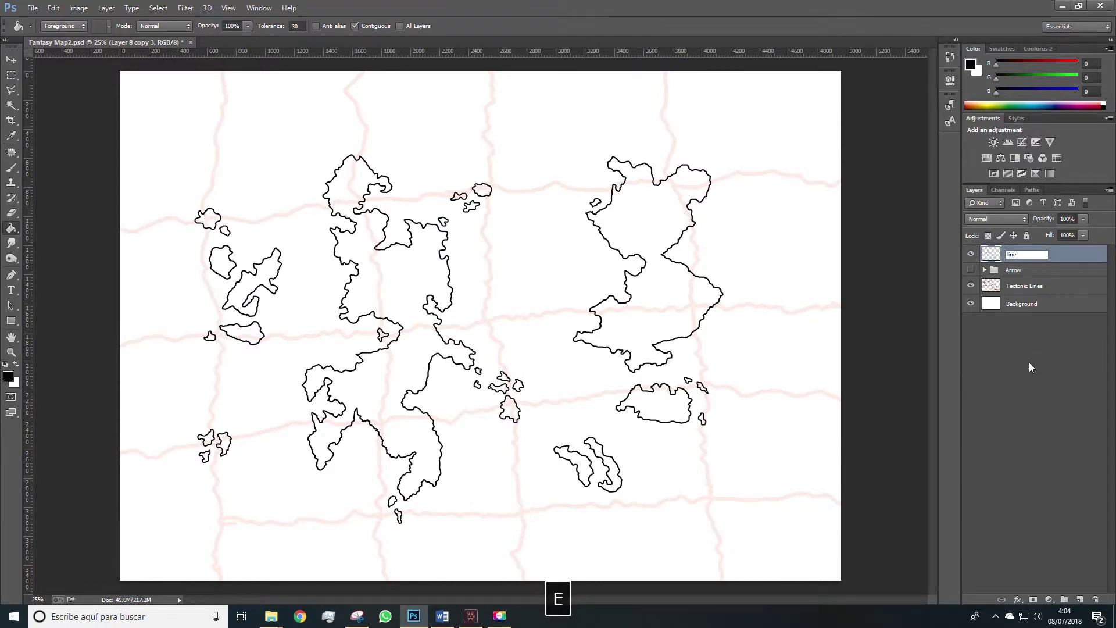
{"action": "left_click", "coordinate": [1031, 367]}
{"action": "left_click", "coordinate": [1022, 256]}
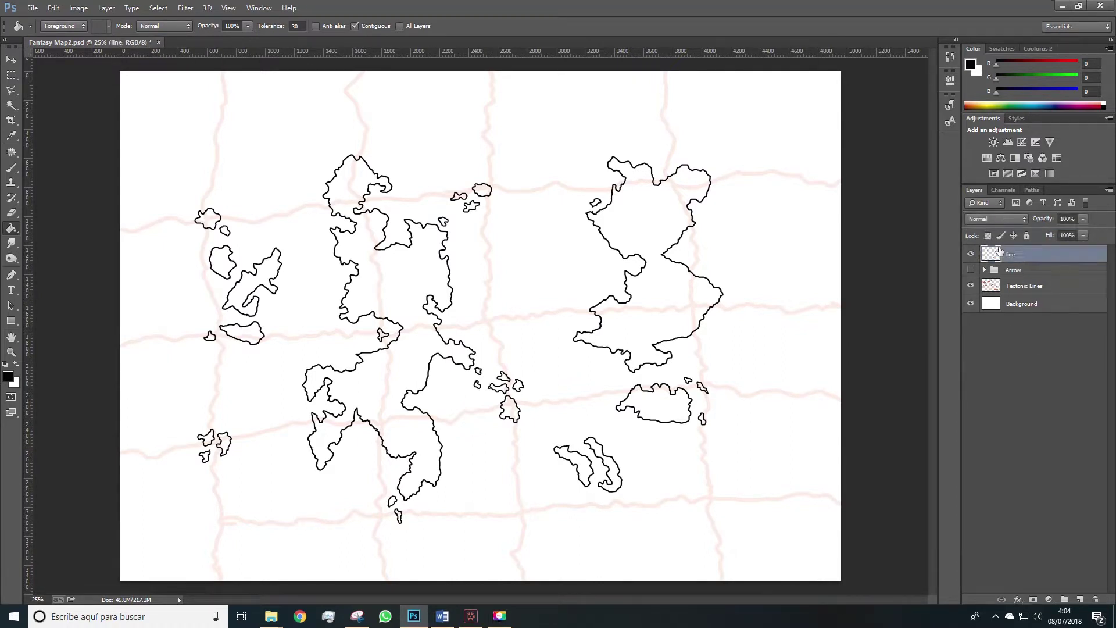
Step: Lasso the western islands and move them toward the central continent
{"action": "left_click", "coordinate": [9, 92]}
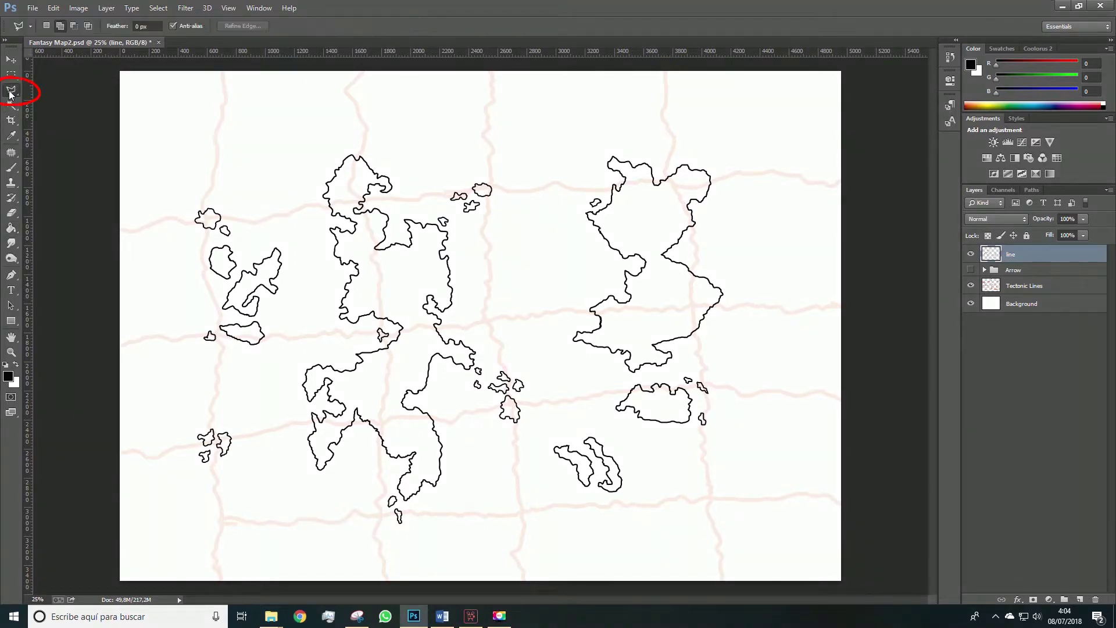
{"action": "left_click", "coordinate": [186, 205]}
{"action": "left_click", "coordinate": [188, 347]}
{"action": "left_click", "coordinate": [249, 367]}
{"action": "left_click", "coordinate": [289, 332]}
{"action": "left_click", "coordinate": [309, 253]}
{"action": "left_click", "coordinate": [266, 215]}
{"action": "left_click", "coordinate": [215, 188]}
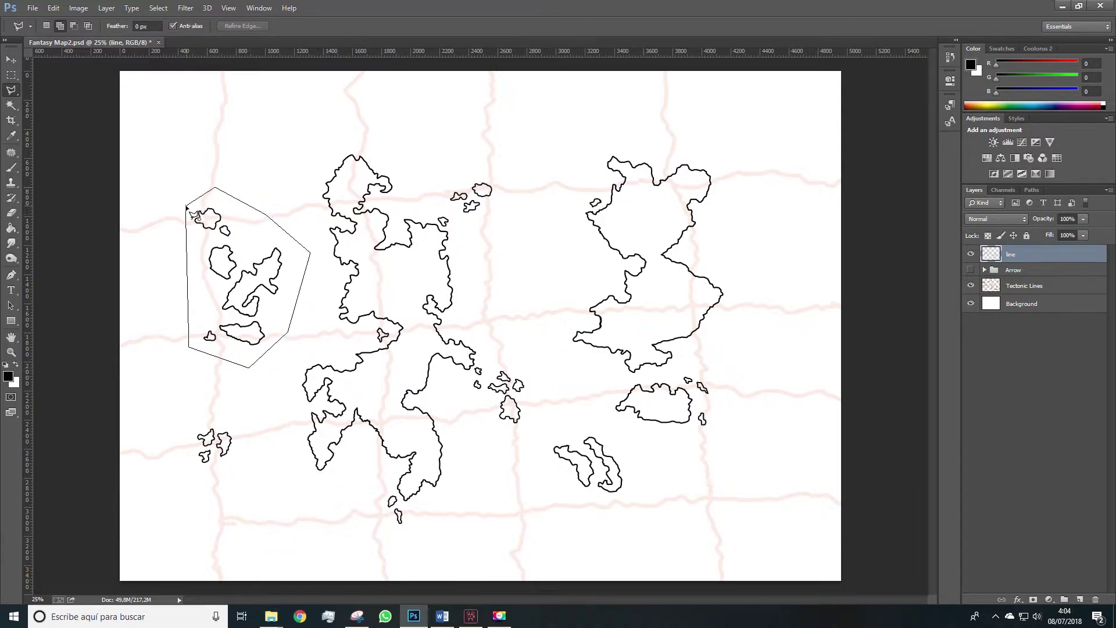
{"action": "left_click", "coordinate": [188, 208]}
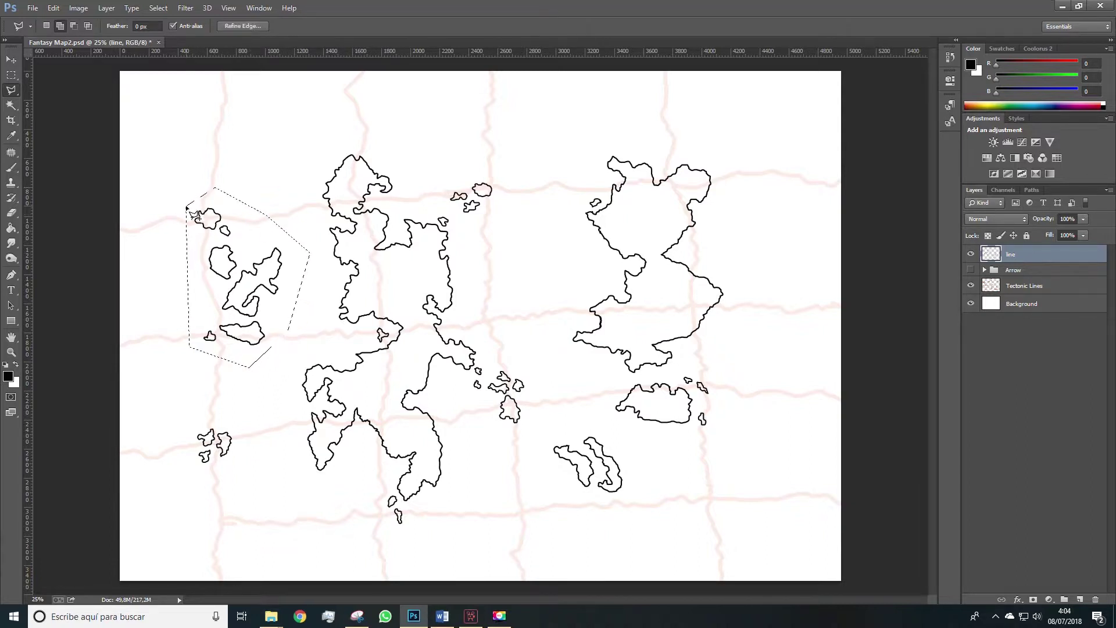
{"action": "left_click", "coordinate": [17, 60]}
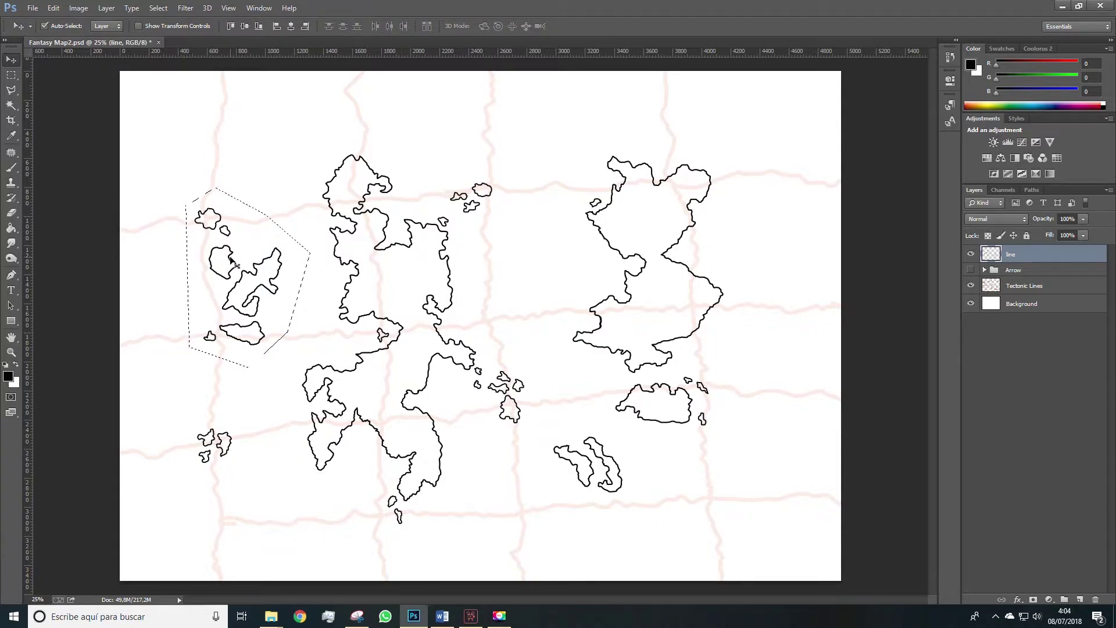
{"action": "left_click_drag", "start_coordinate": [231, 260], "coordinate": [251, 209]}
Step: Rotate the western islands roughly upside down and fit them against the central continent
{"action": "key", "text": "ctrl+t"}
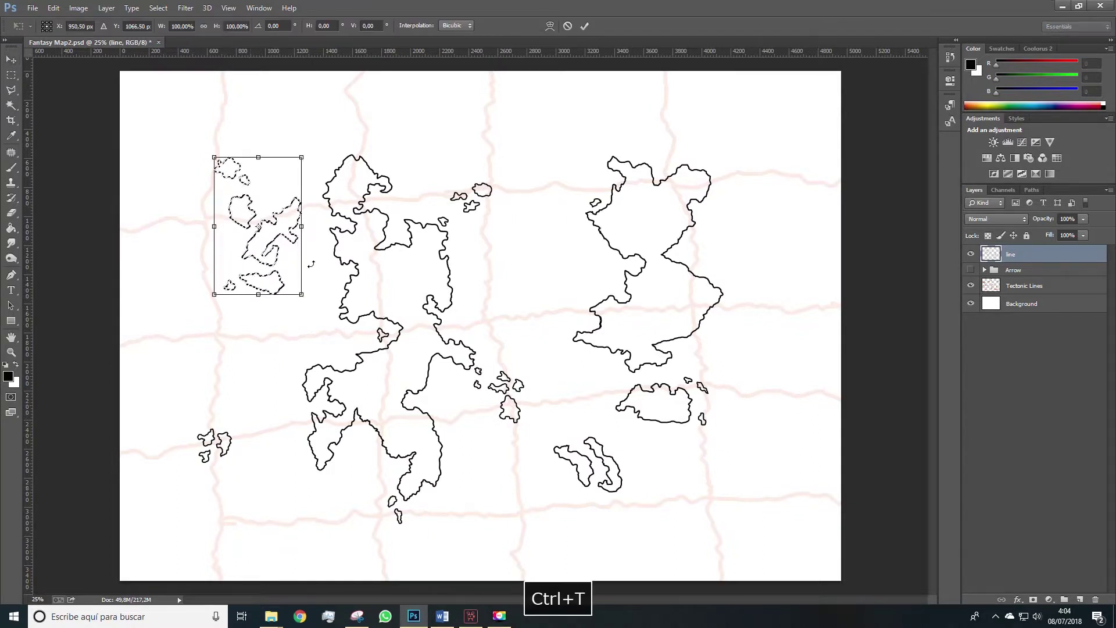
{"action": "left_click_drag", "start_coordinate": [230, 288], "coordinate": [213, 155]}
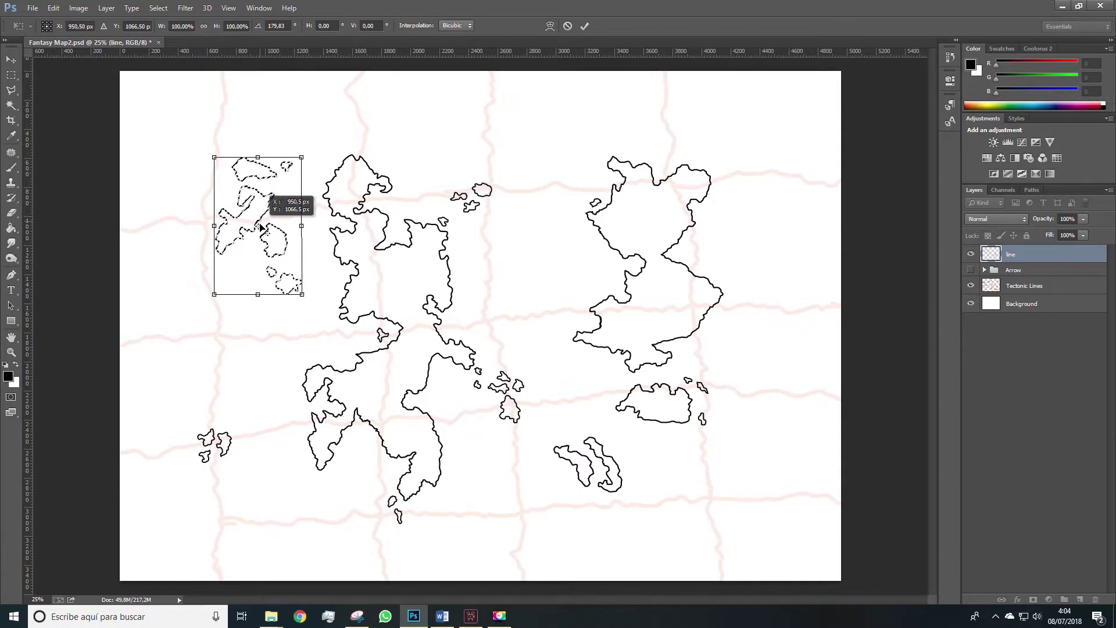
{"action": "left_click_drag", "start_coordinate": [264, 215], "coordinate": [282, 192]}
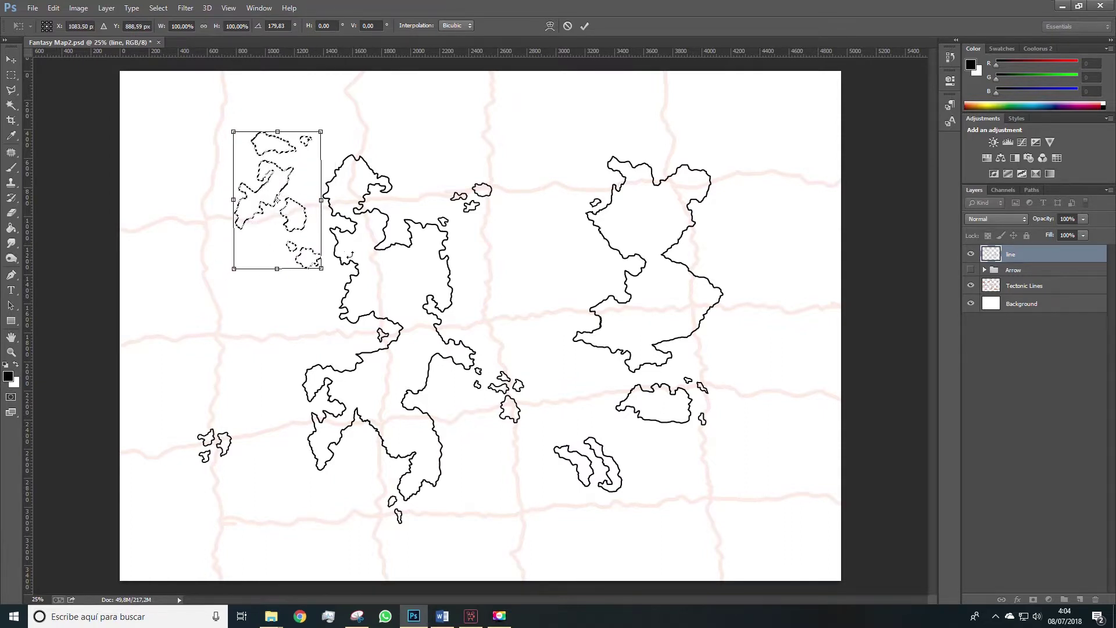
{"action": "left_click_drag", "start_coordinate": [336, 283], "coordinate": [322, 277]}
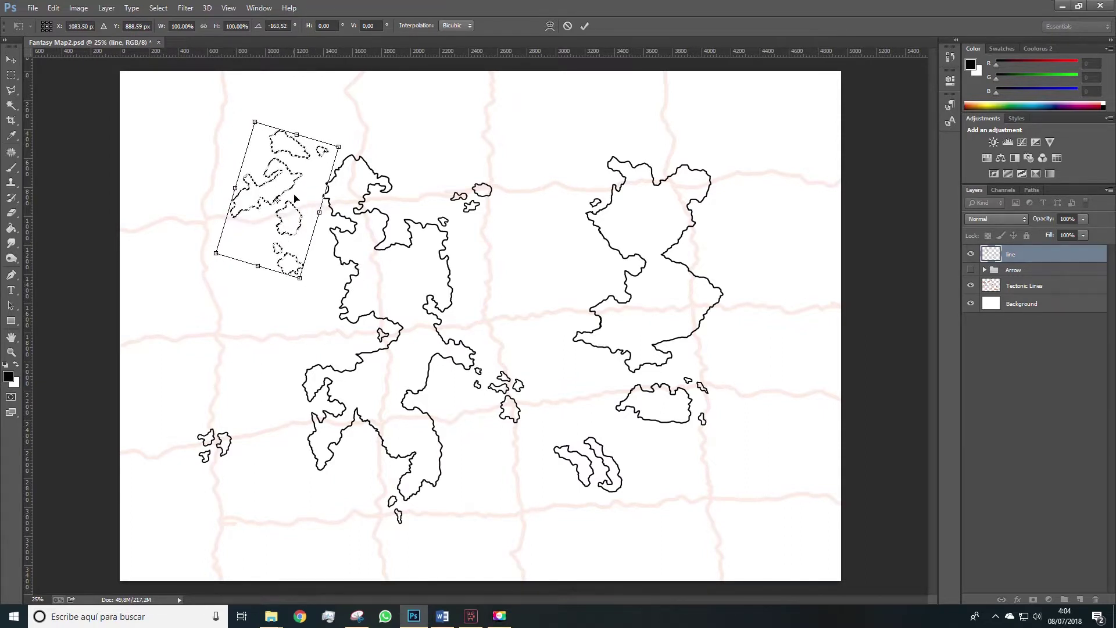
{"action": "left_click_drag", "start_coordinate": [292, 191], "coordinate": [303, 189]}
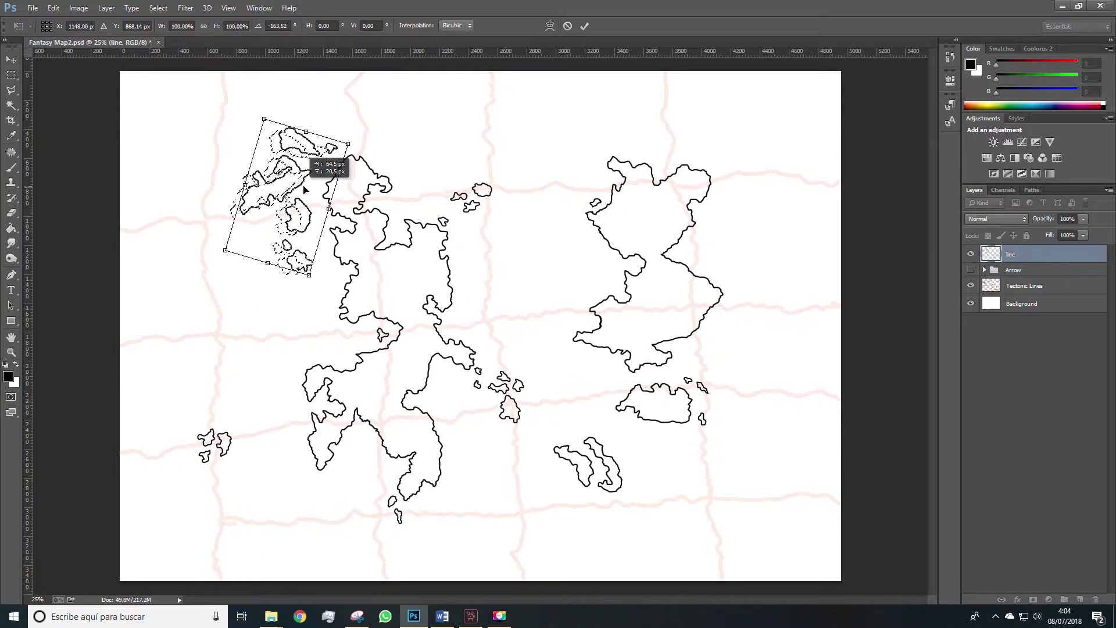
{"action": "key", "text": "Return"}
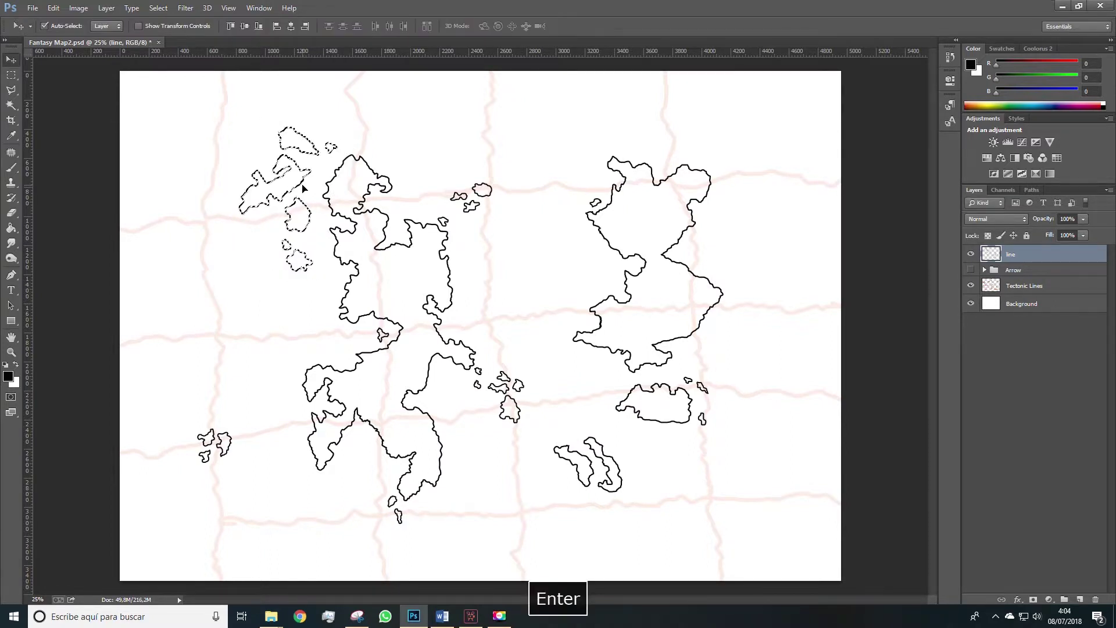
Step: Deselect, then lasso a piece of the southern island cluster
{"action": "left_click", "coordinate": [11, 74]}
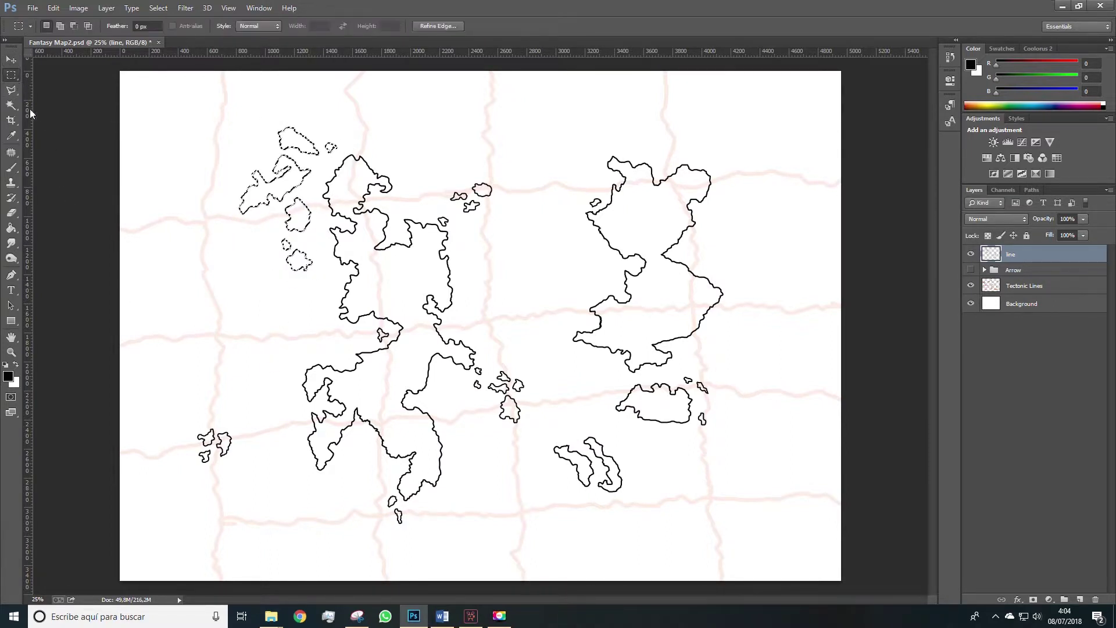
{"action": "left_click", "coordinate": [179, 391]}
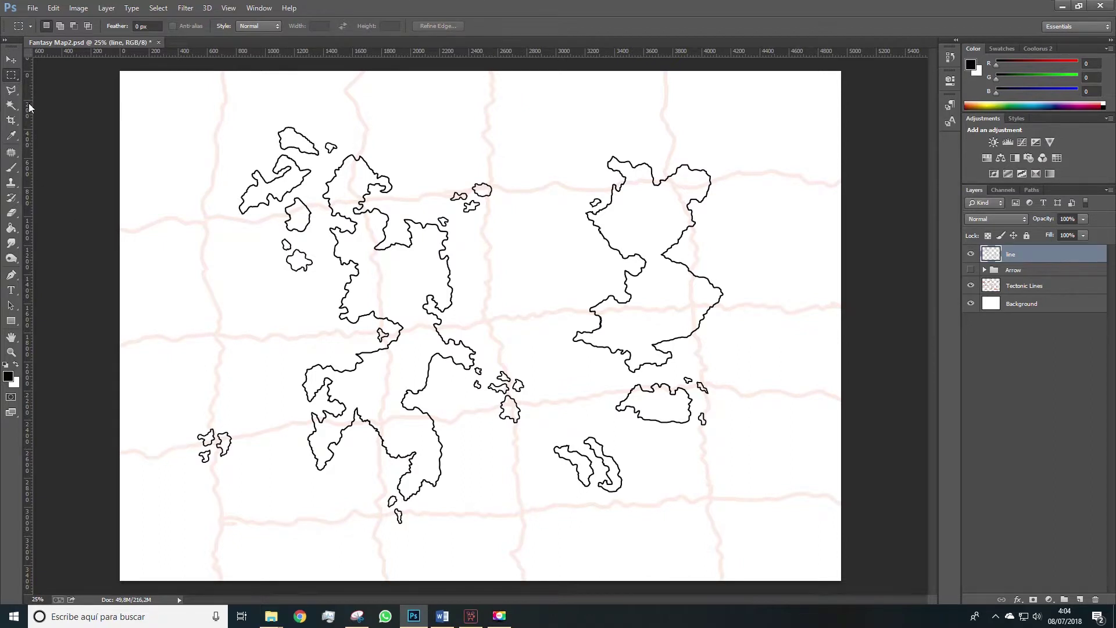
{"action": "left_click", "coordinate": [11, 90]}
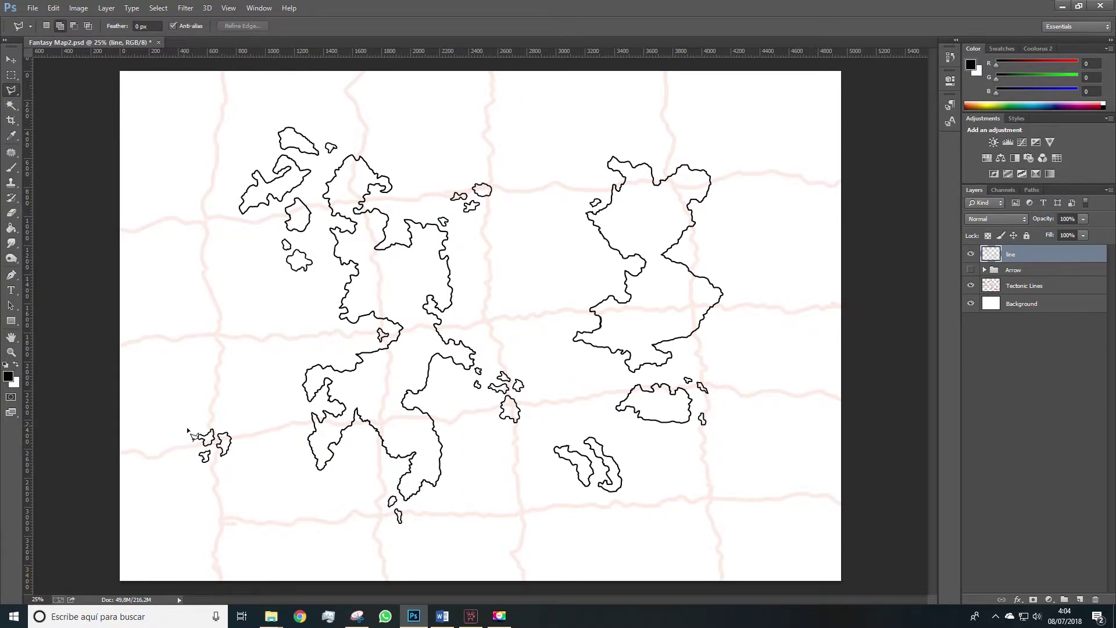
{"action": "left_click", "coordinate": [566, 434]}
{"action": "left_click", "coordinate": [595, 487]}
{"action": "left_click", "coordinate": [577, 490]}
{"action": "left_click", "coordinate": [552, 464]}
{"action": "left_click", "coordinate": [540, 440]}
{"action": "left_click", "coordinate": [568, 435]}
Step: Move the island piece beside the central continent's southern coast and deselect
{"action": "key", "text": "v"}
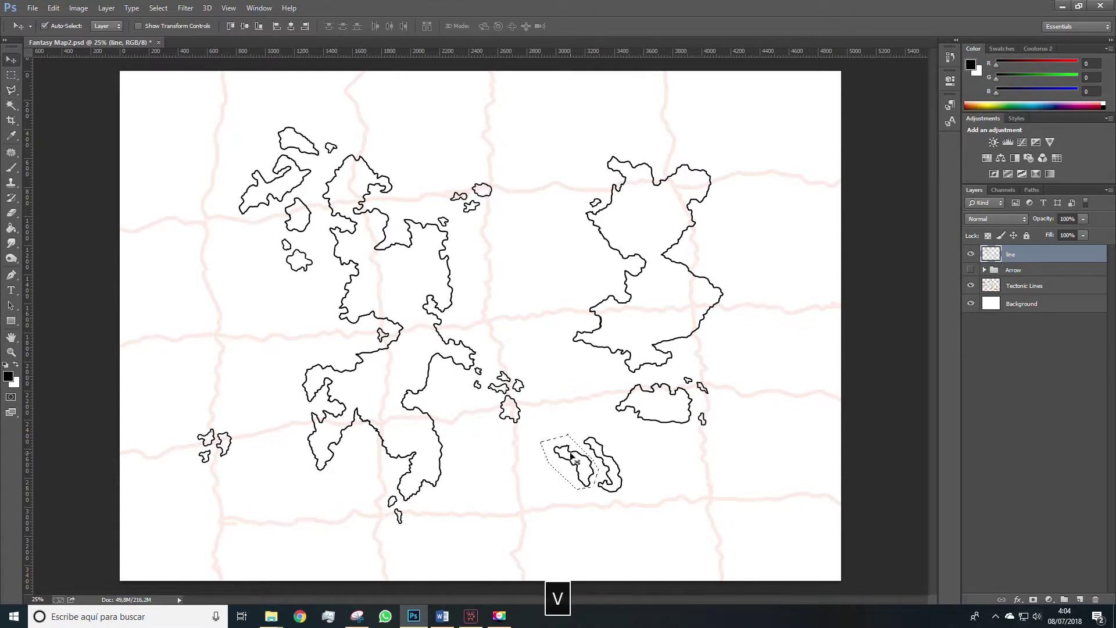
{"action": "mouse_move", "coordinate": [573, 453]}
{"action": "left_mouse_down"}
{"action": "mouse_move", "coordinate": [546, 436]}
{"action": "mouse_move", "coordinate": [539, 406]}
{"action": "mouse_move", "coordinate": [459, 384]}
{"action": "mouse_move", "coordinate": [444, 408]}
{"action": "left_mouse_up"}
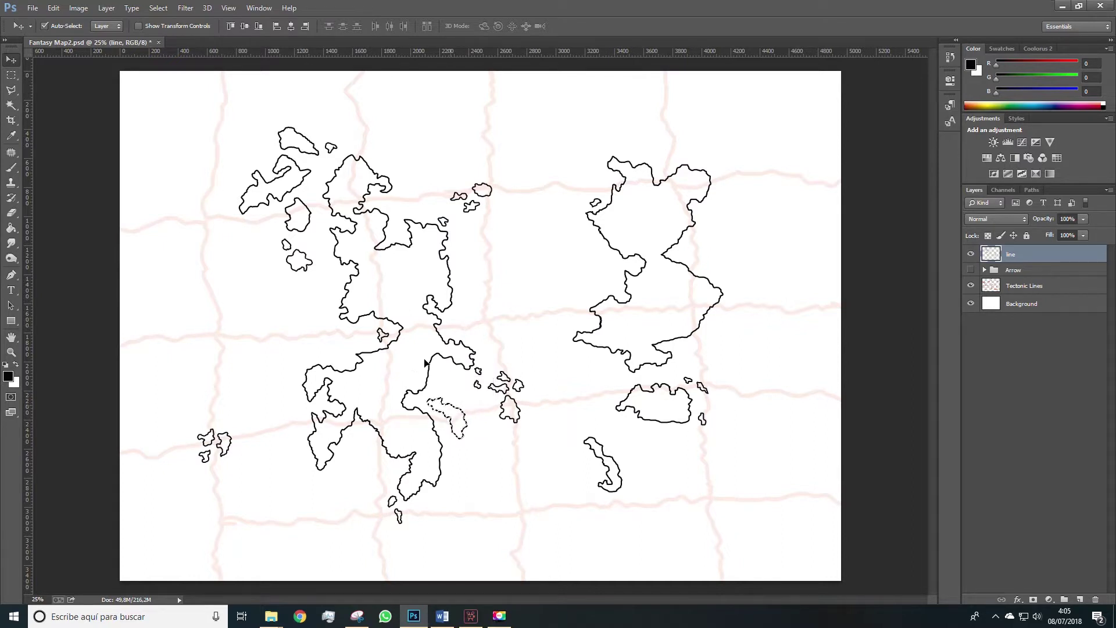
{"action": "left_click", "coordinate": [11, 75]}
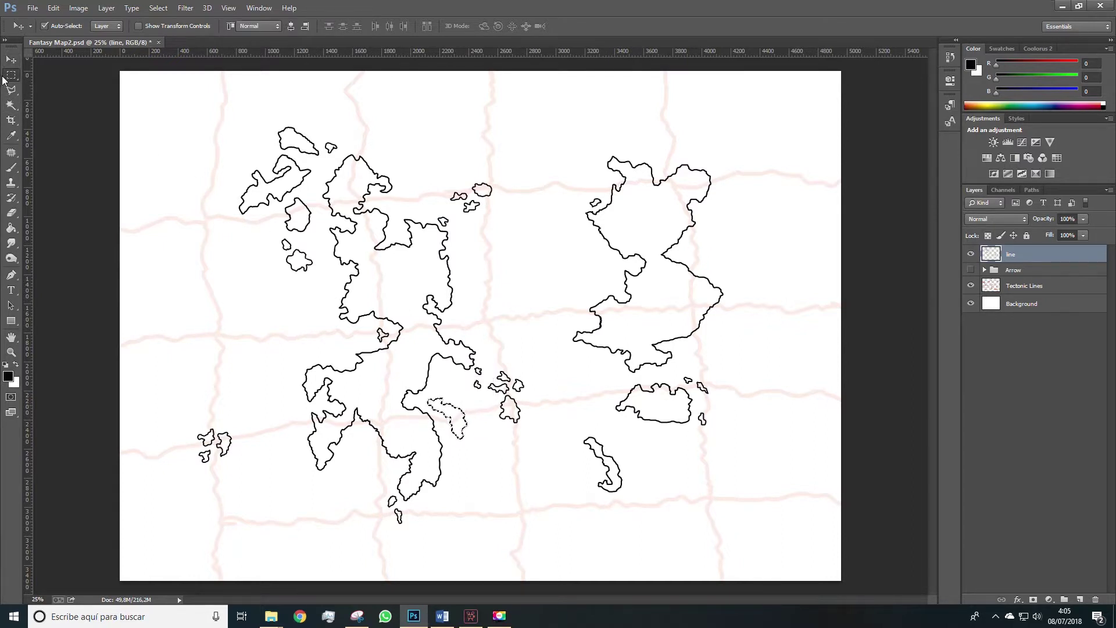
{"action": "left_click", "coordinate": [186, 194]}
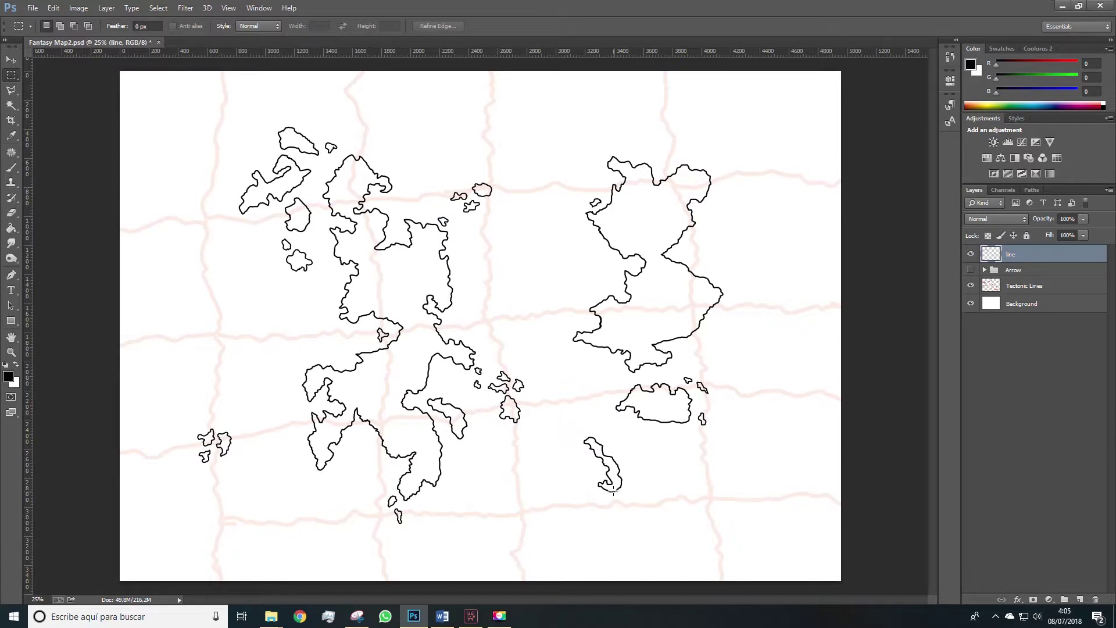
Step: Outline the remaining small southern island with a Polygonal Lasso selection
{"action": "left_click", "coordinate": [11, 90]}
{"action": "left_click", "coordinate": [573, 432]}
{"action": "left_click", "coordinate": [568, 472]}
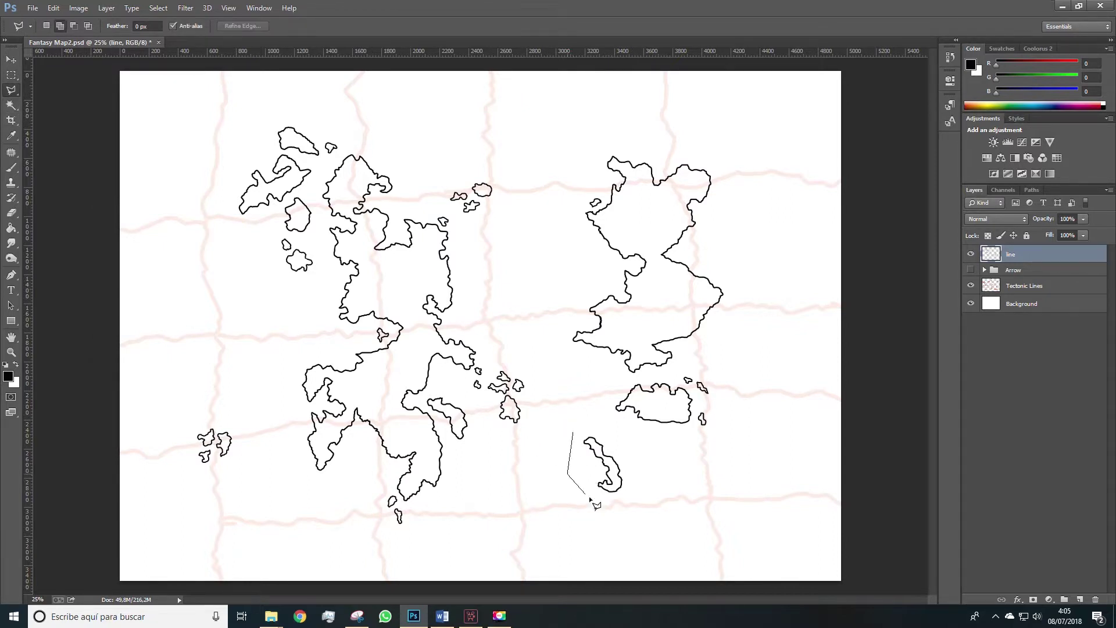
{"action": "left_click", "coordinate": [591, 497]}
{"action": "left_click", "coordinate": [623, 503]}
{"action": "left_click", "coordinate": [639, 473]}
{"action": "left_click", "coordinate": [615, 429]}
{"action": "left_click", "coordinate": [573, 432]}
Step: Move the island up, rotate it about 137°, and apply the transform against the eastern island
{"action": "key", "text": "v"}
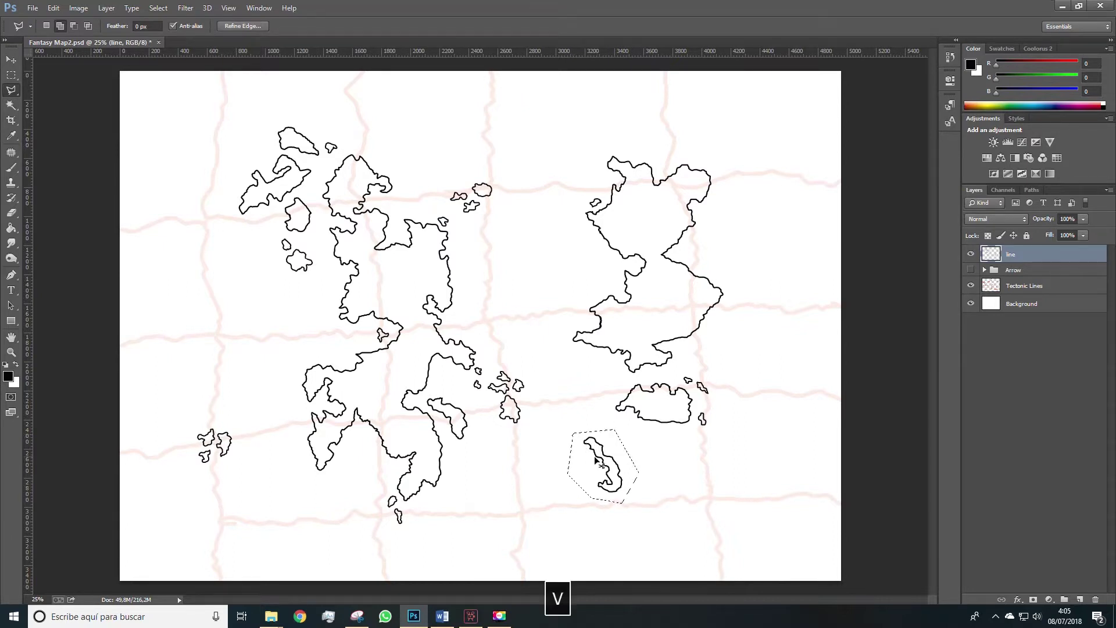
{"action": "mouse_move", "coordinate": [608, 459]}
{"action": "left_mouse_down"}
{"action": "mouse_move", "coordinate": [611, 423]}
{"action": "mouse_move", "coordinate": [621, 434]}
{"action": "left_mouse_up"}
{"action": "key", "text": "ctrl+t"}
{"action": "left_click_drag", "start_coordinate": [644, 476], "coordinate": [614, 432]}
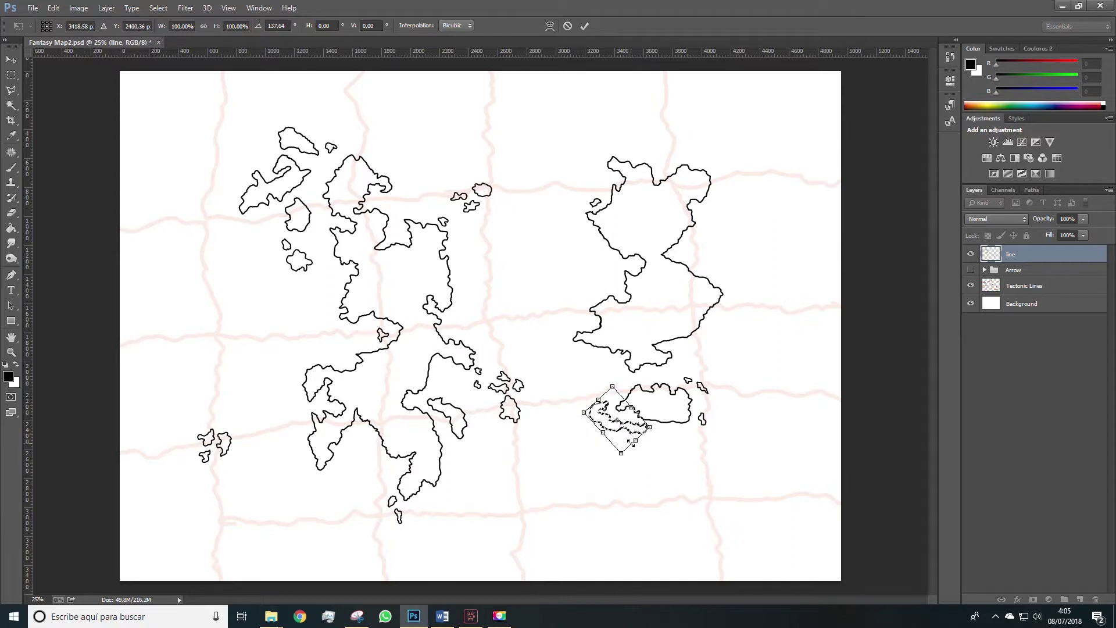
{"action": "left_click", "coordinate": [11, 75]}
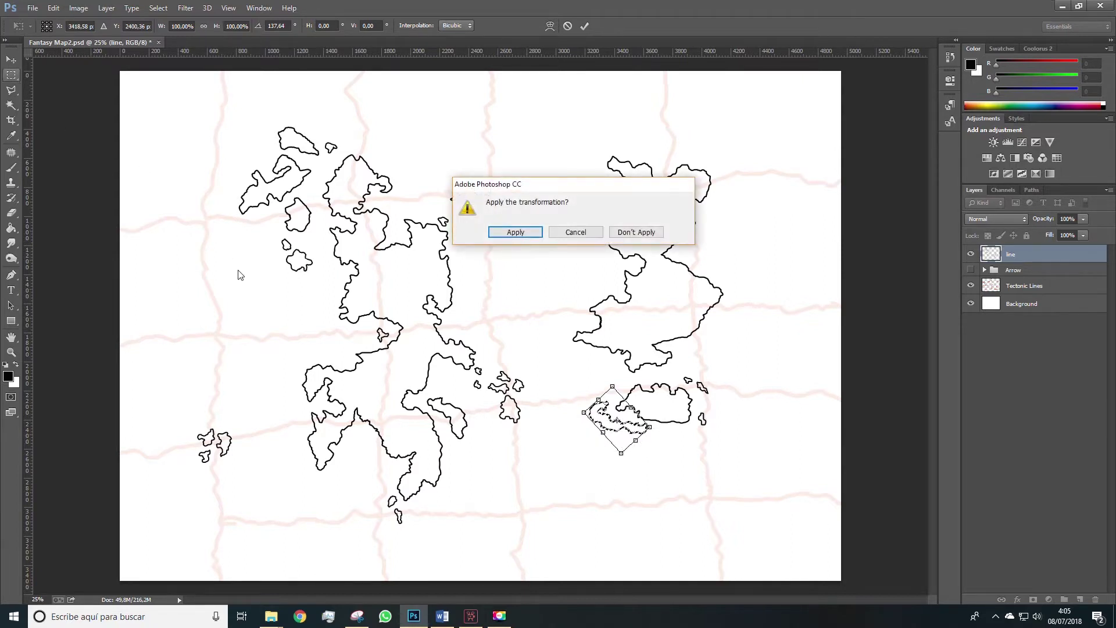
{"action": "left_click", "coordinate": [515, 231]}
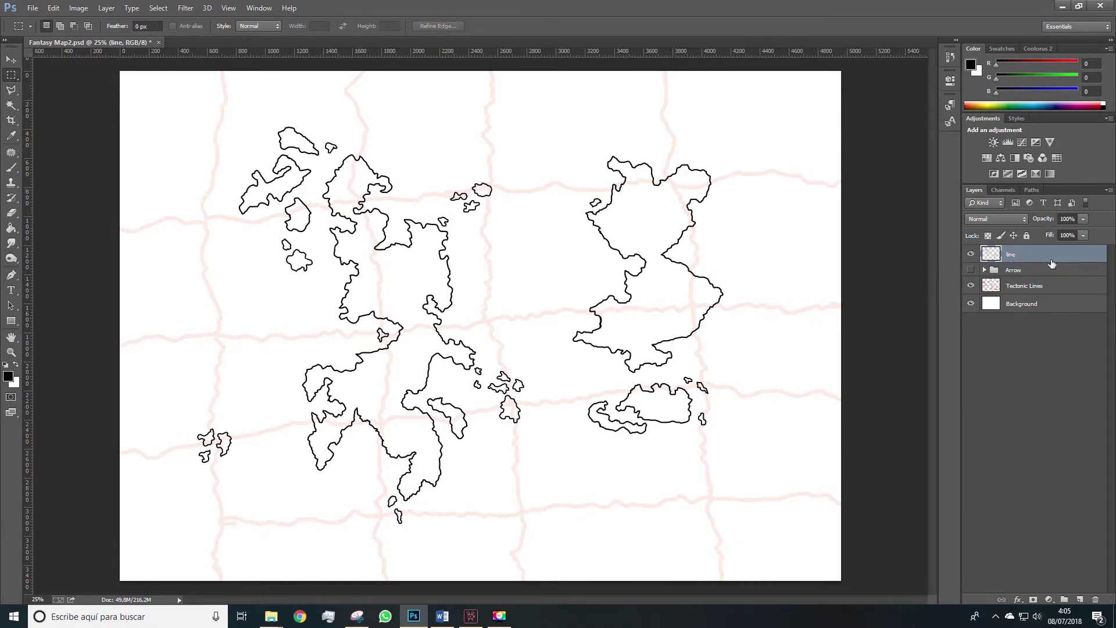
Step: Duplicate the line layer to create a new line copy layer
{"action": "right_click", "coordinate": [1027, 261]}
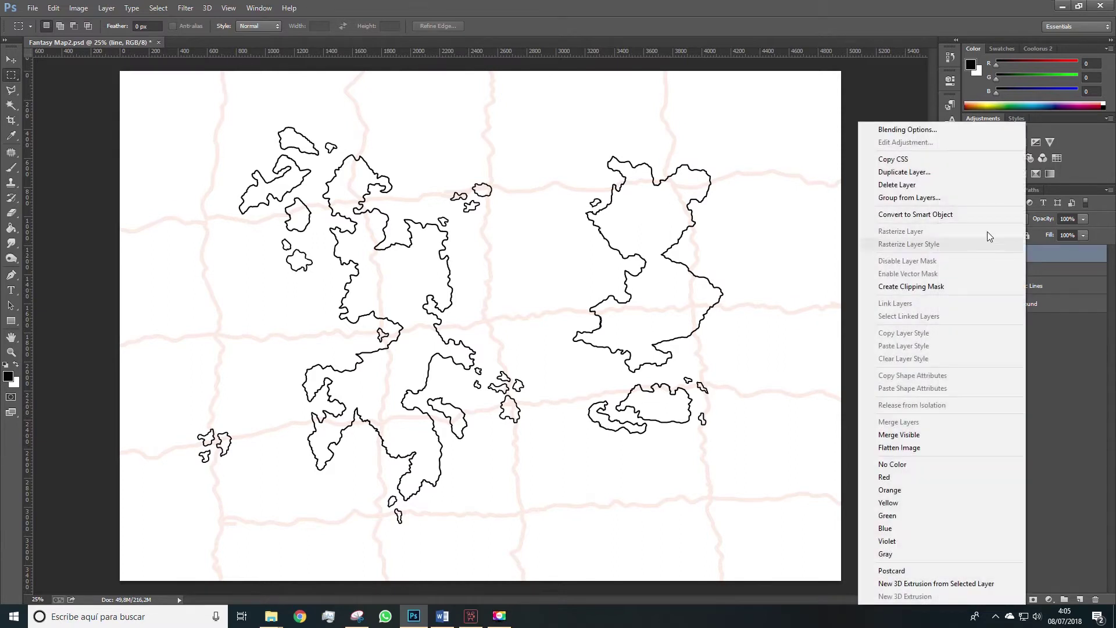
{"action": "left_click", "coordinate": [905, 172]}
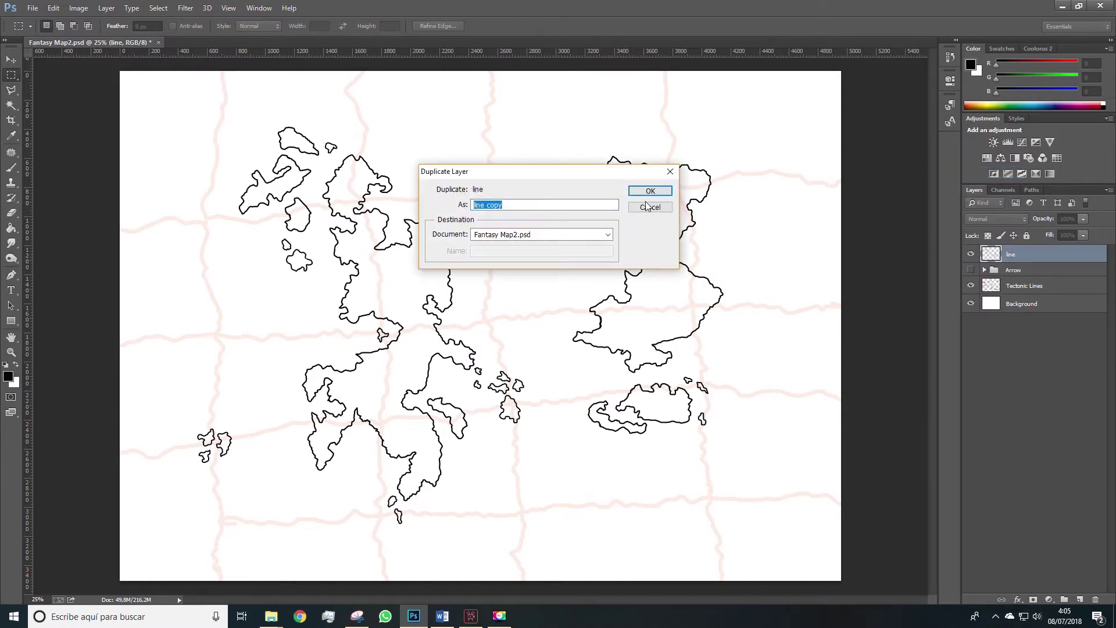
{"action": "left_click", "coordinate": [649, 191]}
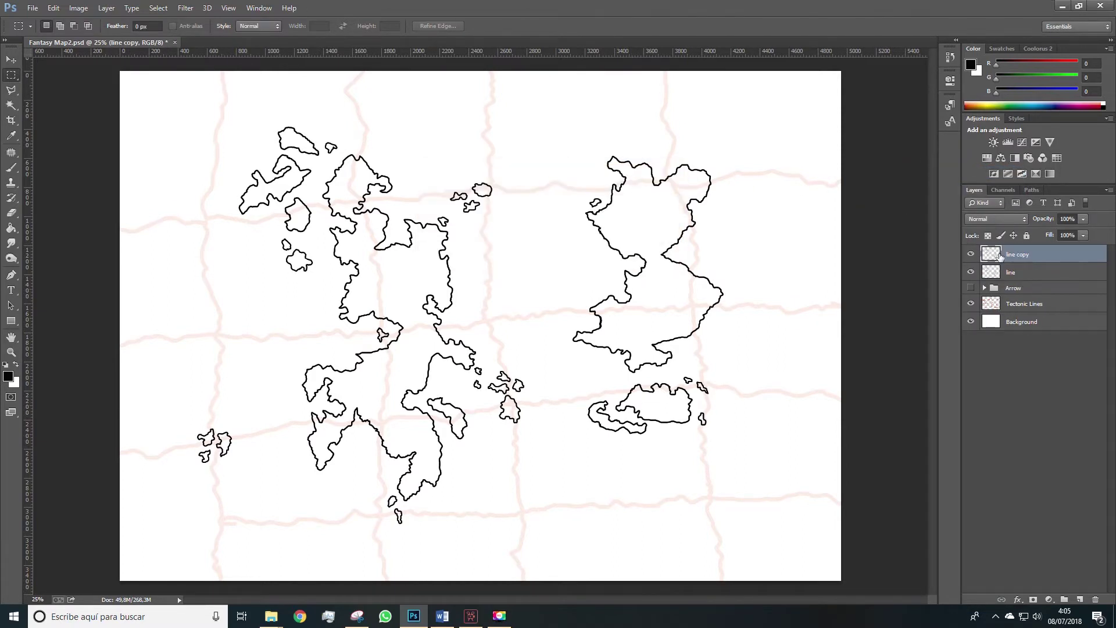
Step: Rename the copy to 'background continent' and move it beneath the line layer
{"action": "double_click", "coordinate": [1017, 256]}
{"action": "type", "text": "back"}
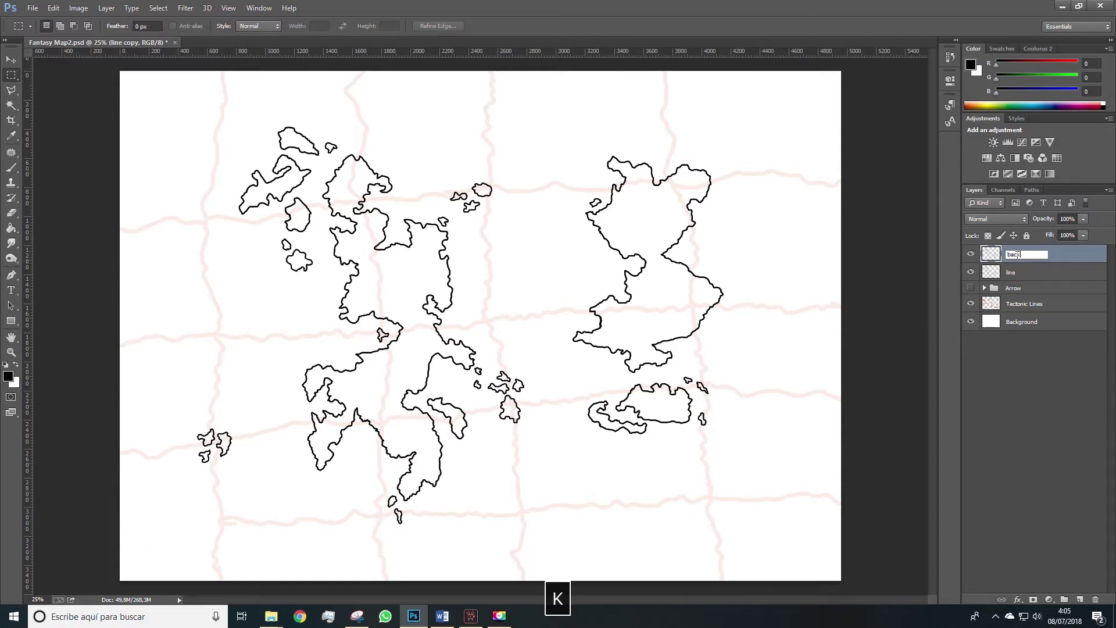
{"action": "type", "text": "gro"}
{"action": "type", "text": "und cont"}
{"action": "type", "text": "ii"}
{"action": "key", "text": "BackSpace"}
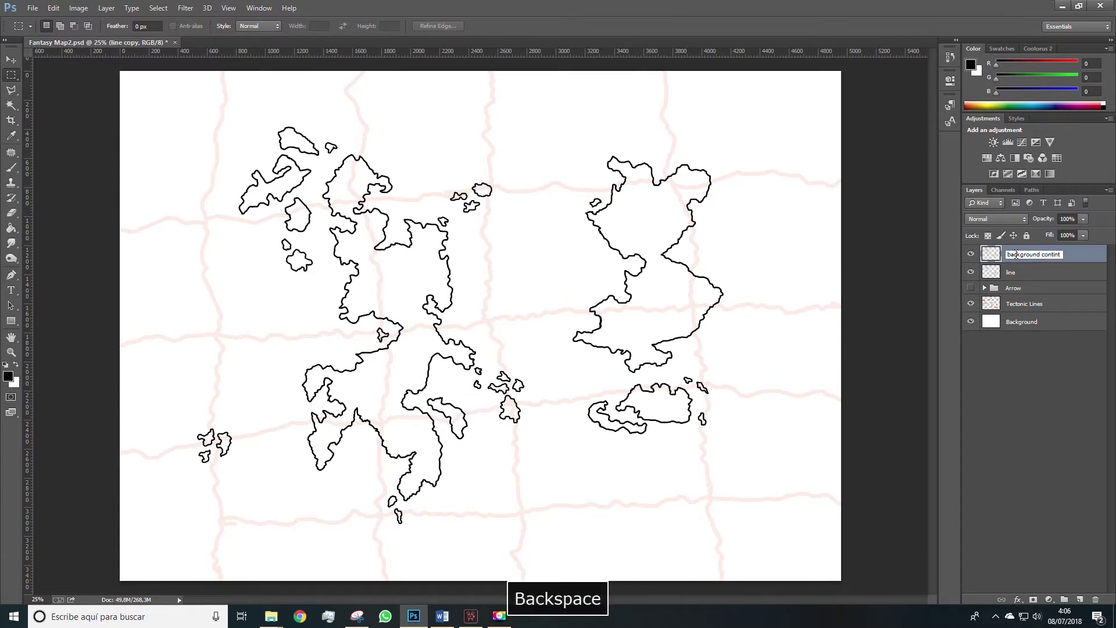
{"action": "type", "text": "nent"}
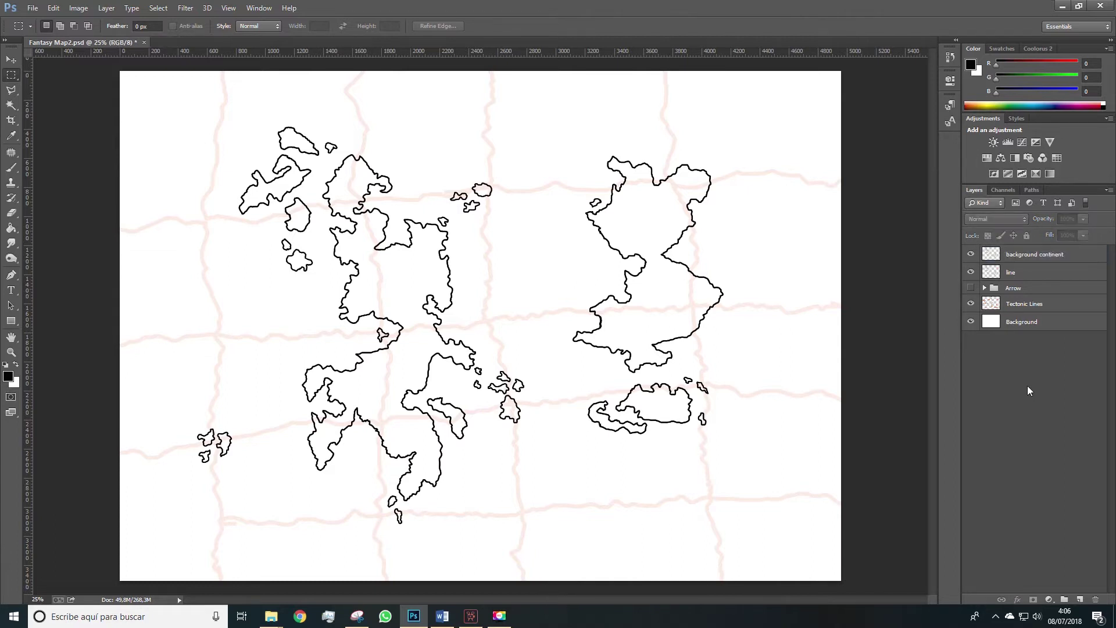
{"action": "left_click", "coordinate": [1031, 260]}
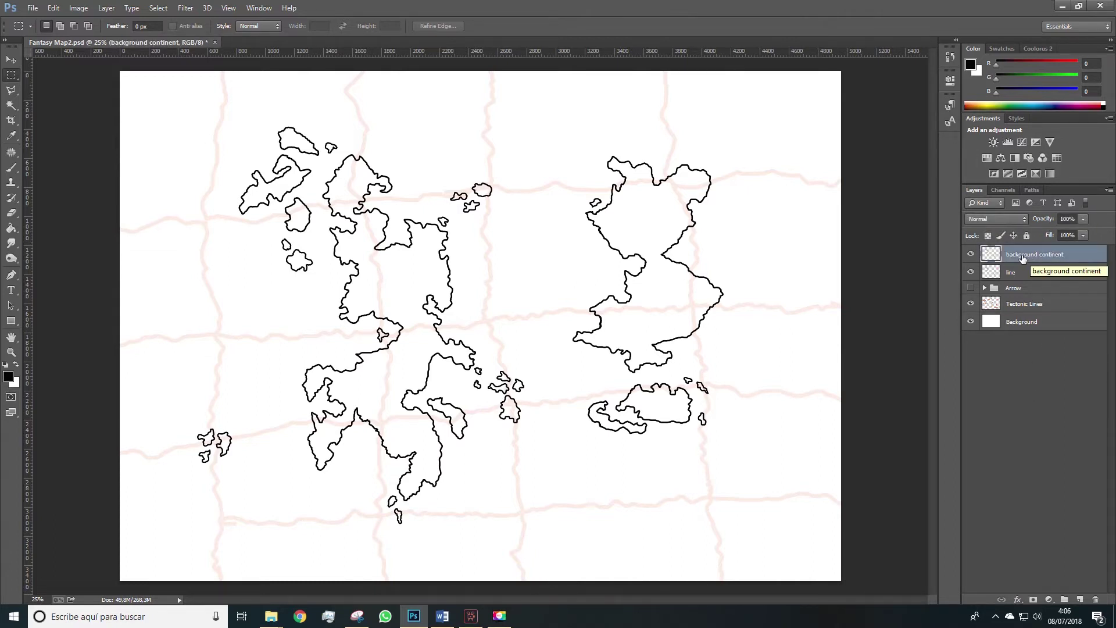
{"action": "left_click_drag", "start_coordinate": [1021, 258], "coordinate": [1019, 280]}
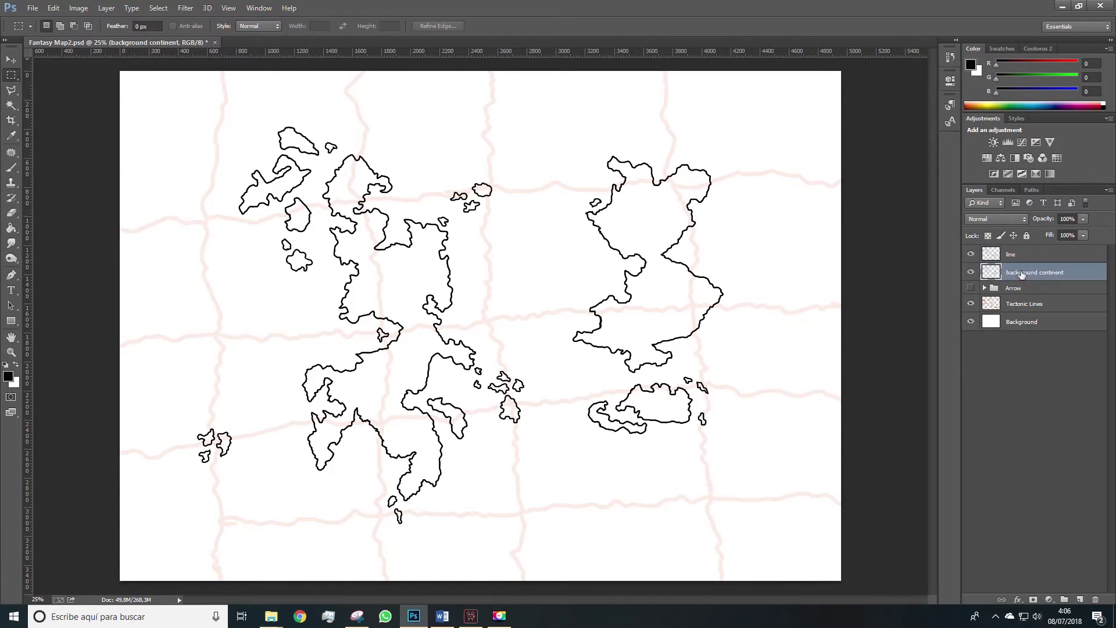
Step: Paint Bucket fill the eastern continent and the southern island solid black
{"action": "key", "text": "g"}
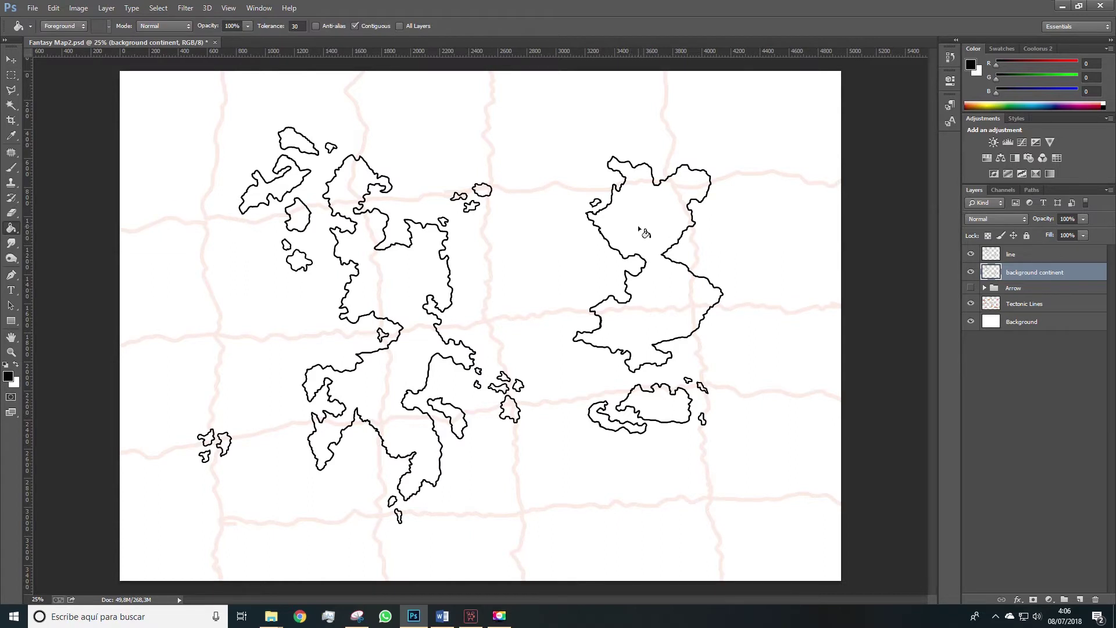
{"action": "left_click", "coordinate": [639, 227]}
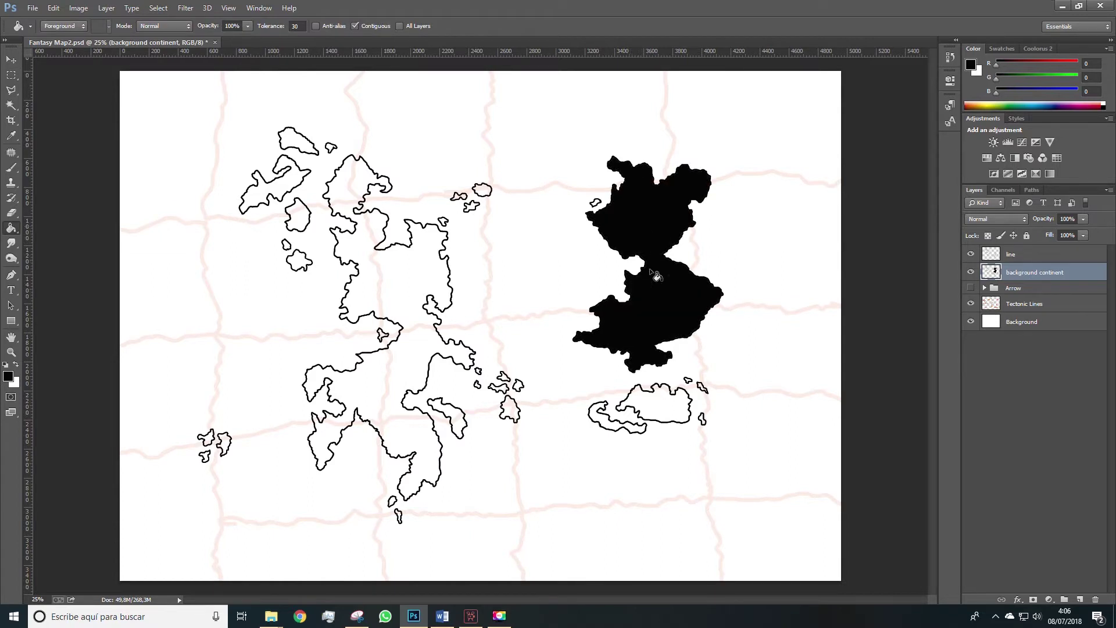
{"action": "key", "text": "z"}
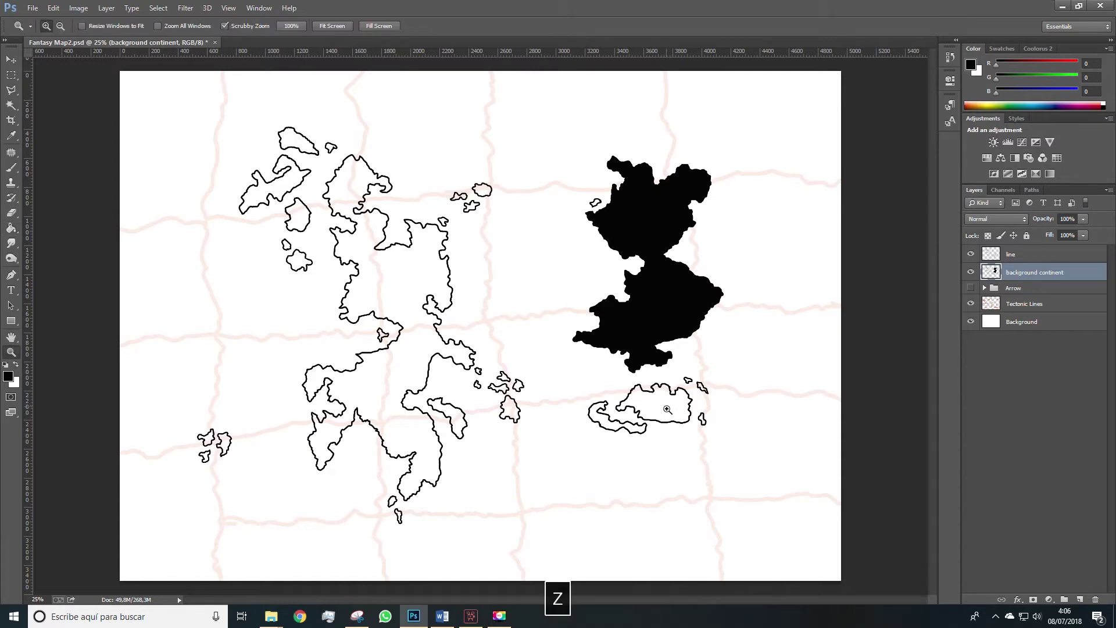
{"action": "left_click", "coordinate": [674, 412]}
{"action": "left_click", "coordinate": [674, 412]}
{"action": "left_click", "coordinate": [674, 411]}
{"action": "left_click", "coordinate": [674, 411]}
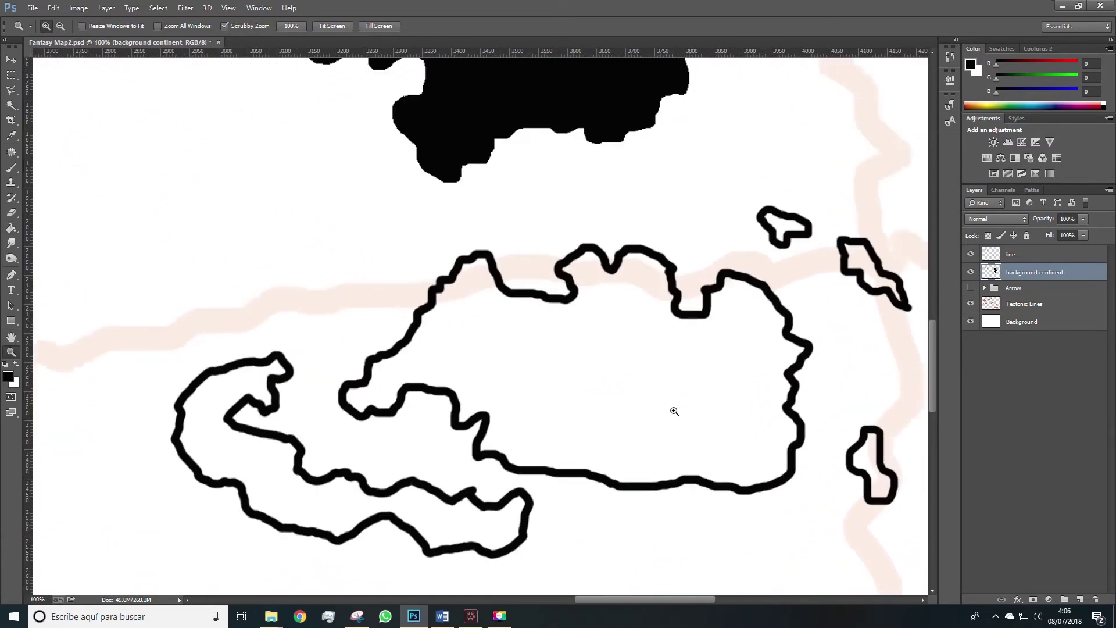
{"action": "left_click", "coordinate": [673, 411]}
{"action": "key", "text": "b"}
{"action": "key", "text": "g"}
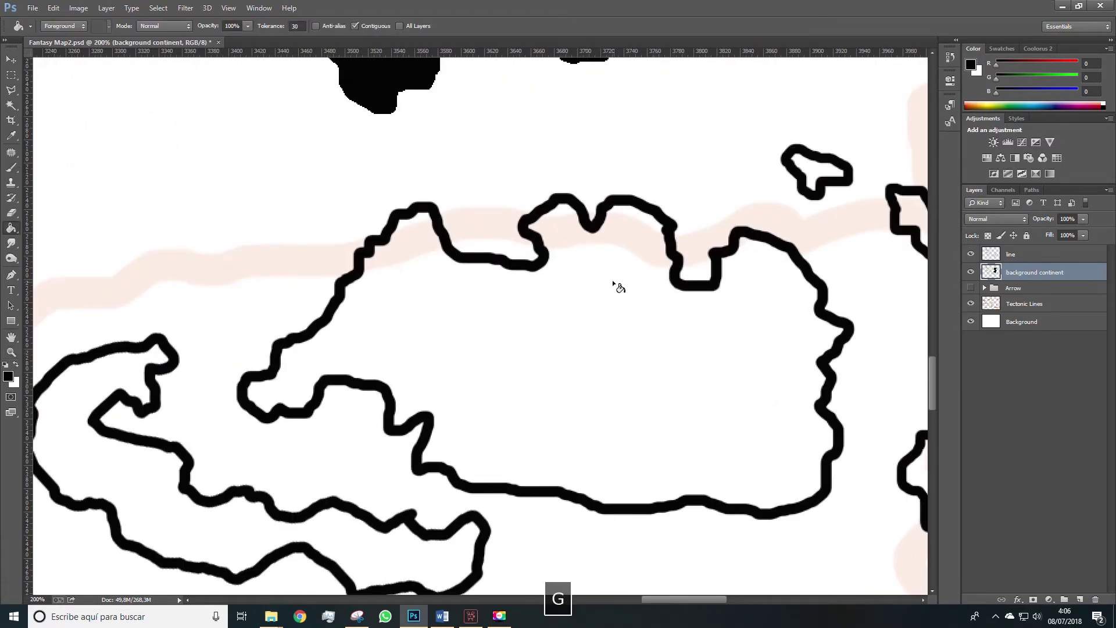
{"action": "left_click", "coordinate": [599, 271]}
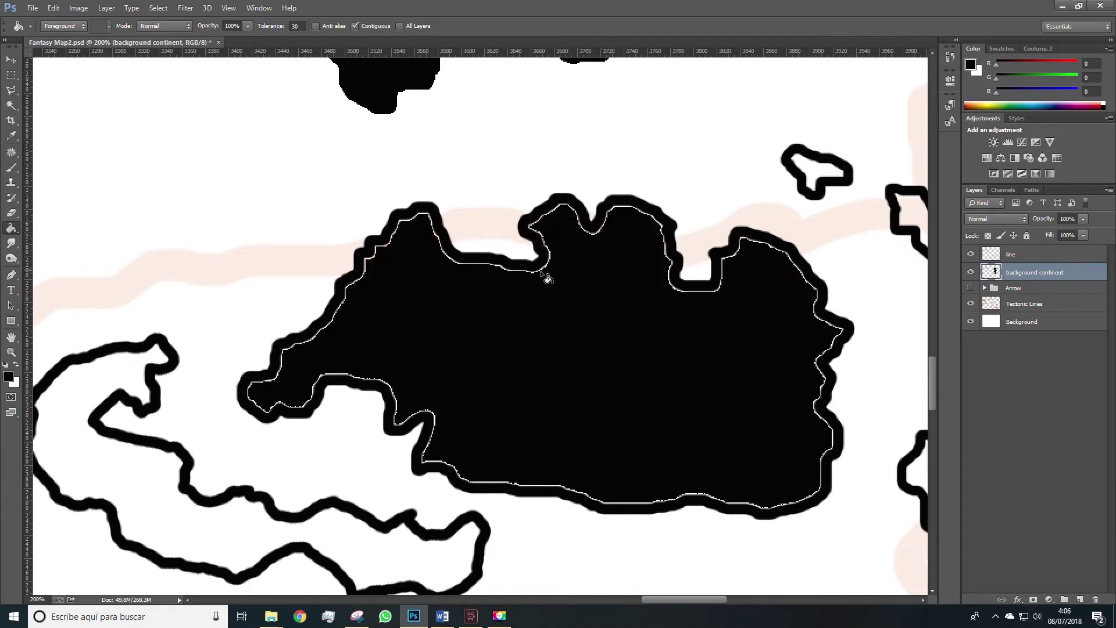
{"action": "left_click", "coordinate": [547, 317]}
Step: Fill the southern island's curled western part and its nearby small islets black
{"action": "key", "text": "z"}
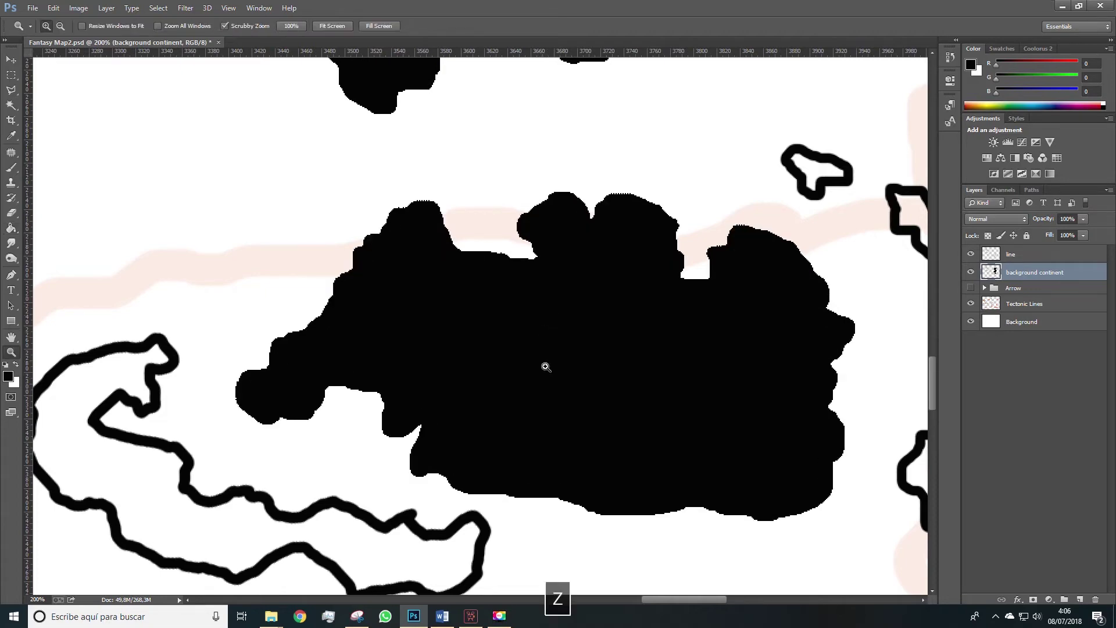
{"action": "left_click", "coordinate": [544, 367], "text": "alt"}
{"action": "left_click", "coordinate": [548, 376], "text": "alt"}
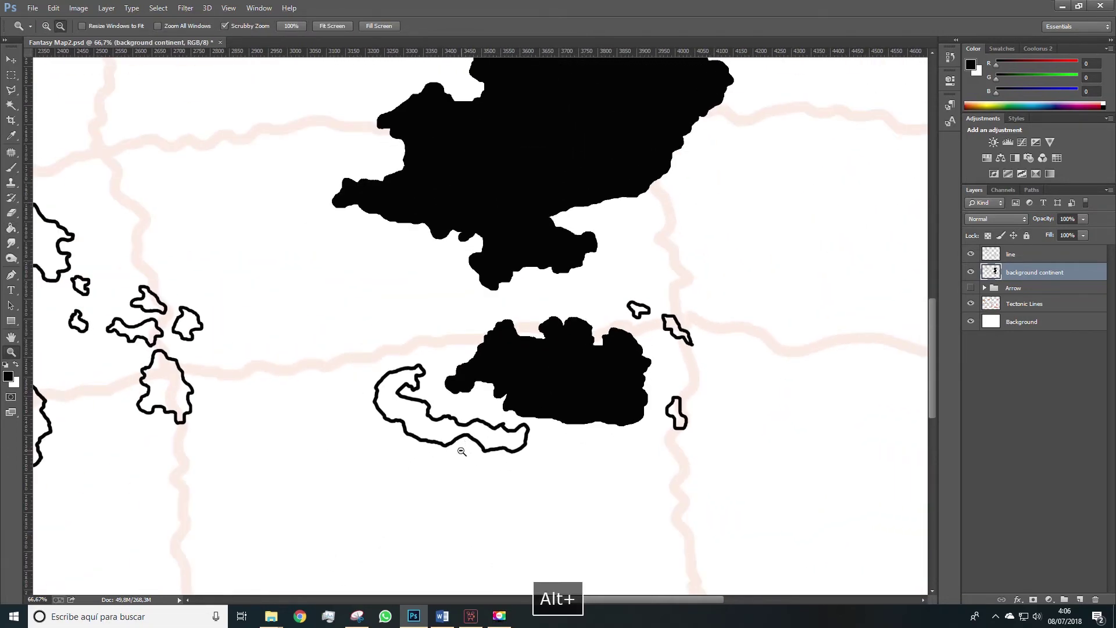
{"action": "left_click", "coordinate": [461, 450], "text": "alt"}
{"action": "key", "text": "g"}
{"action": "left_click", "coordinate": [451, 445]}
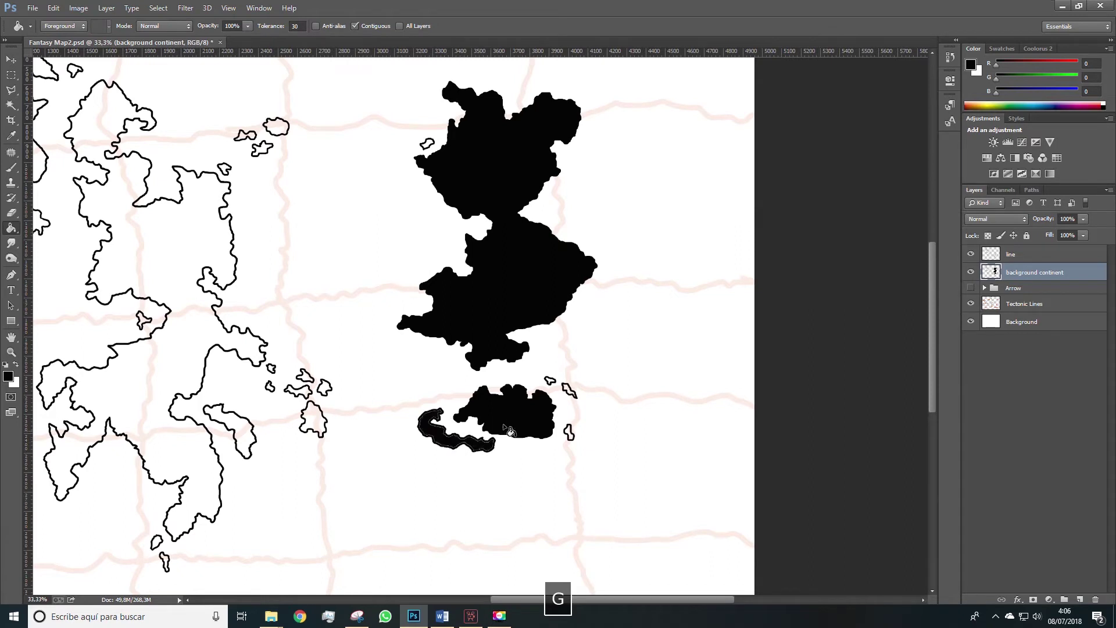
{"action": "left_click", "coordinate": [550, 382]}
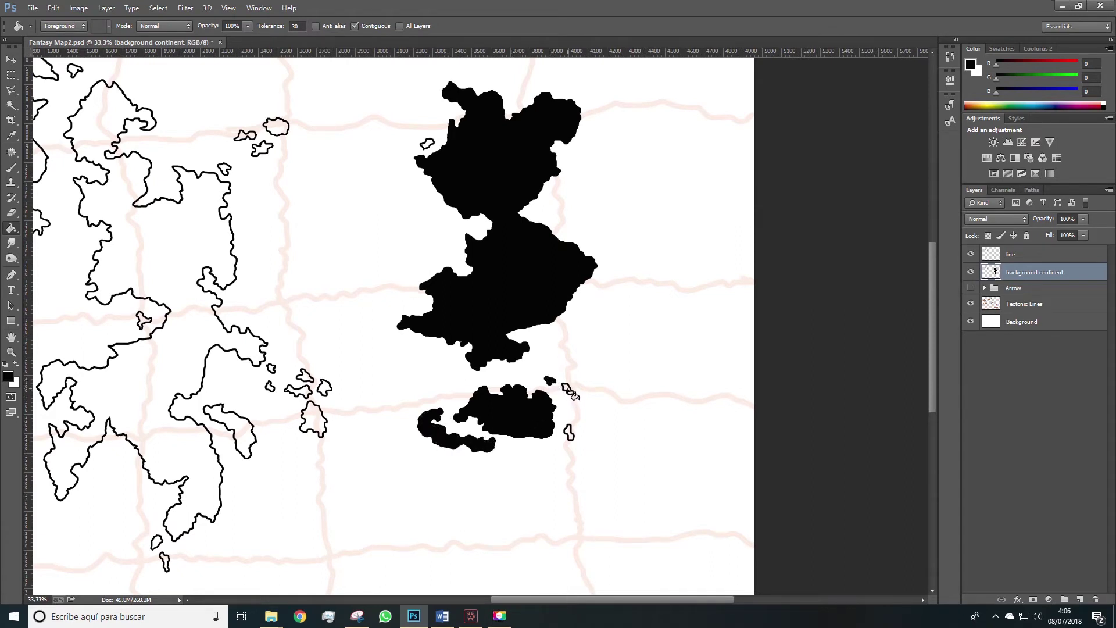
{"action": "left_click", "coordinate": [569, 391]}
{"action": "left_click", "coordinate": [569, 433]}
Step: Fill the western continent, its surrounding islets and the top-left islets solid black
{"action": "left_click", "coordinate": [319, 427]}
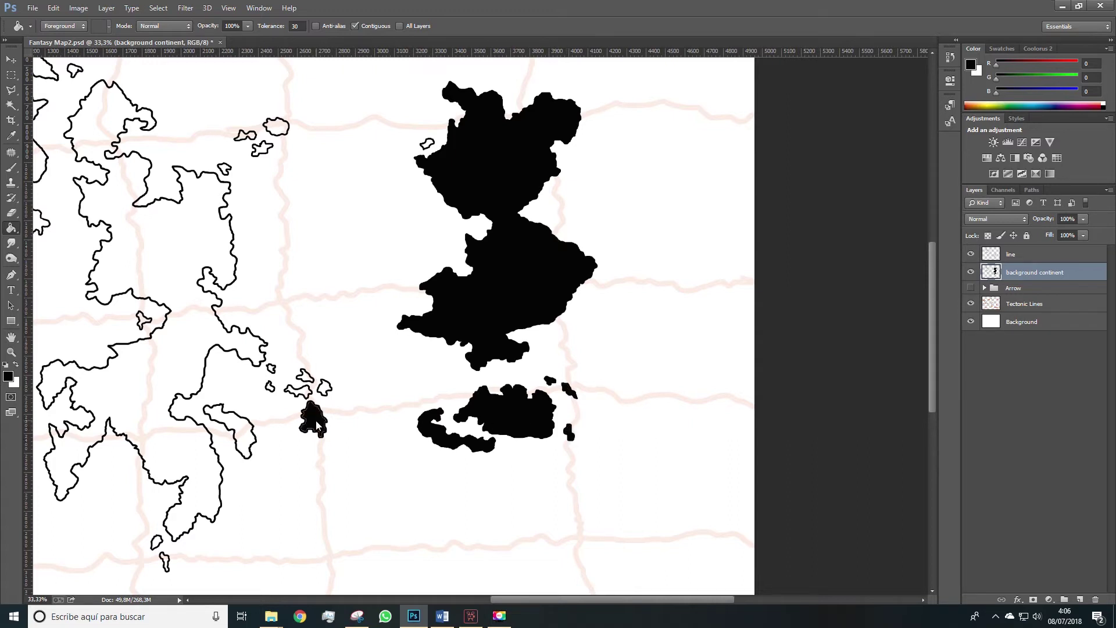
{"action": "left_click", "coordinate": [326, 388]}
{"action": "key", "text": "ctrl+alt+z"}
{"action": "left_click", "coordinate": [145, 244]}
{"action": "left_click", "coordinate": [235, 433]}
{"action": "left_click", "coordinate": [164, 562]}
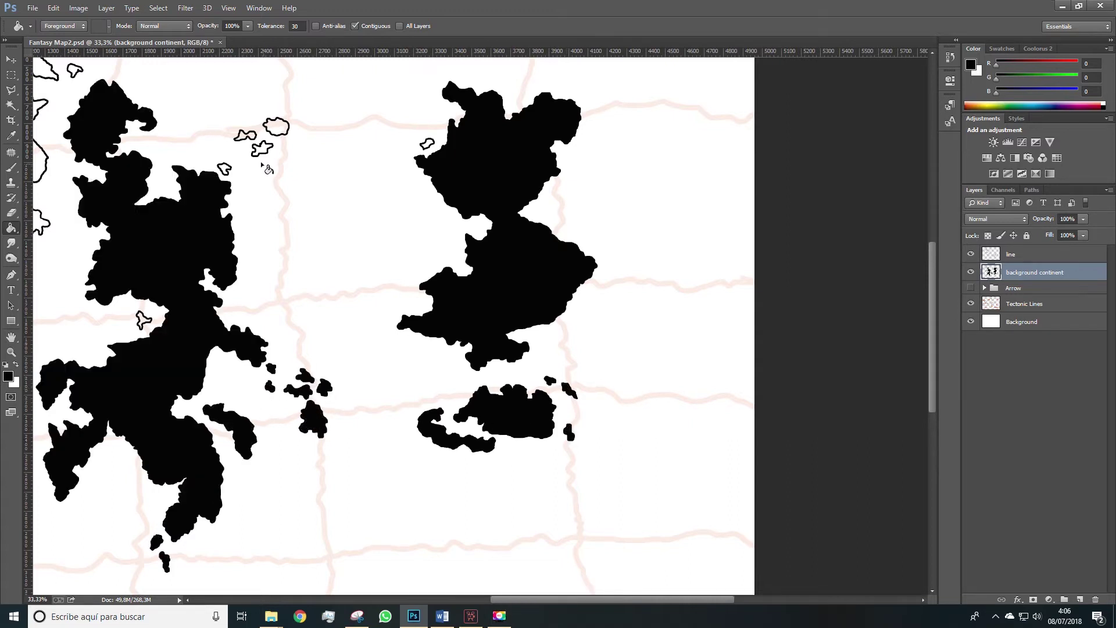
{"action": "left_click", "coordinate": [277, 126]}
{"action": "left_click", "coordinate": [245, 135]}
{"action": "left_click", "coordinate": [263, 149]}
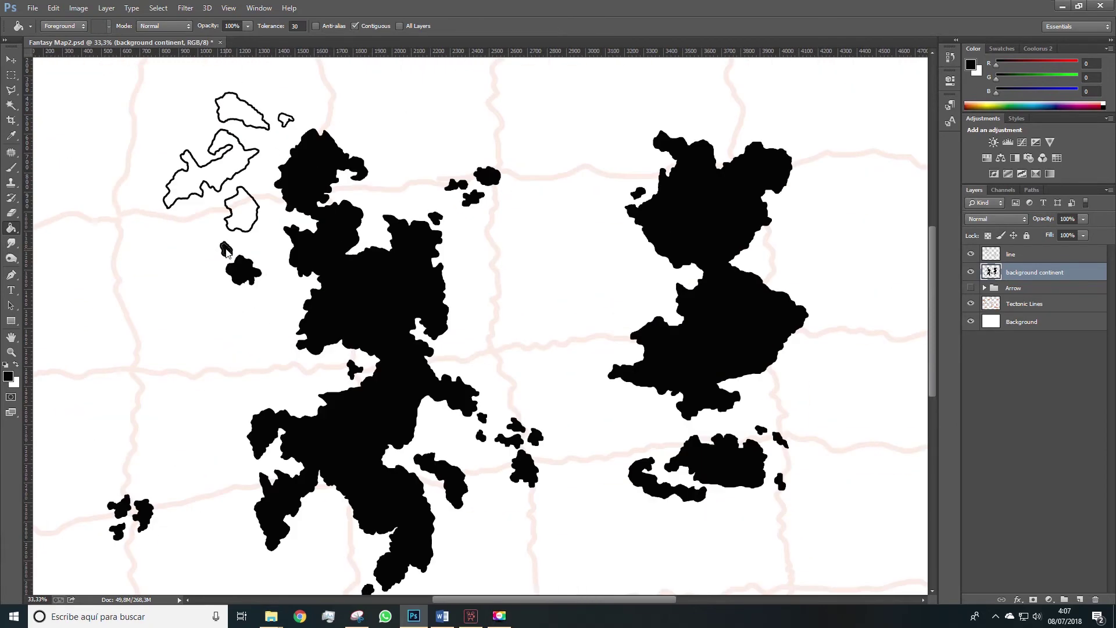
{"action": "left_click", "coordinate": [209, 168]}
{"action": "left_click", "coordinate": [244, 111]}
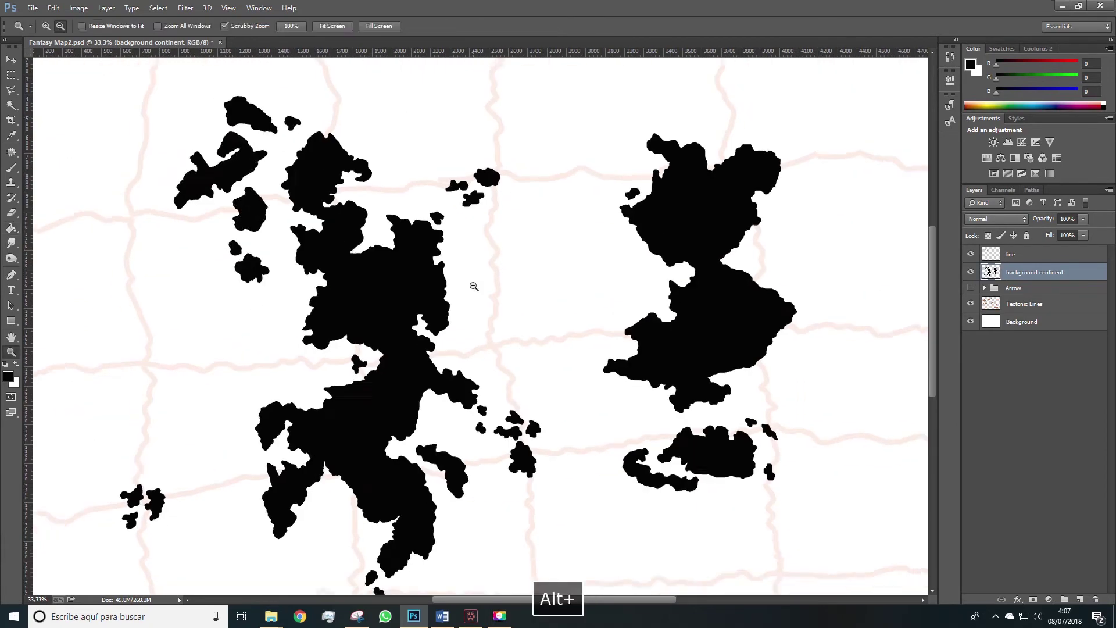
{"action": "scroll", "coordinate": [418, 278], "scroll_direction": "down", "scroll_amount": 2}
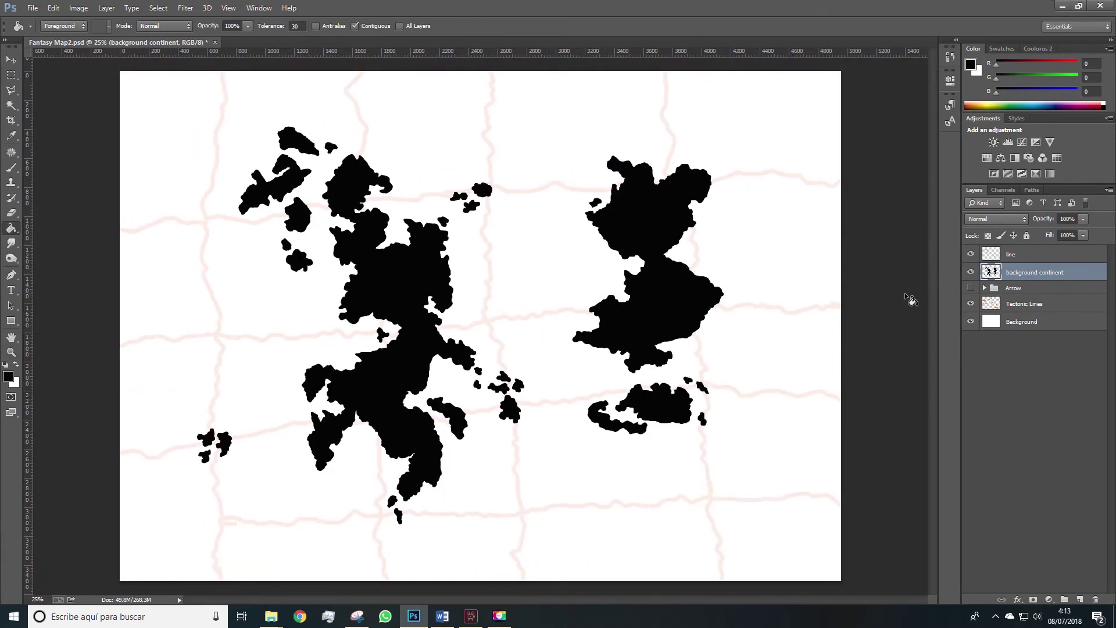
{"action": "left_click", "coordinate": [1038, 257]}
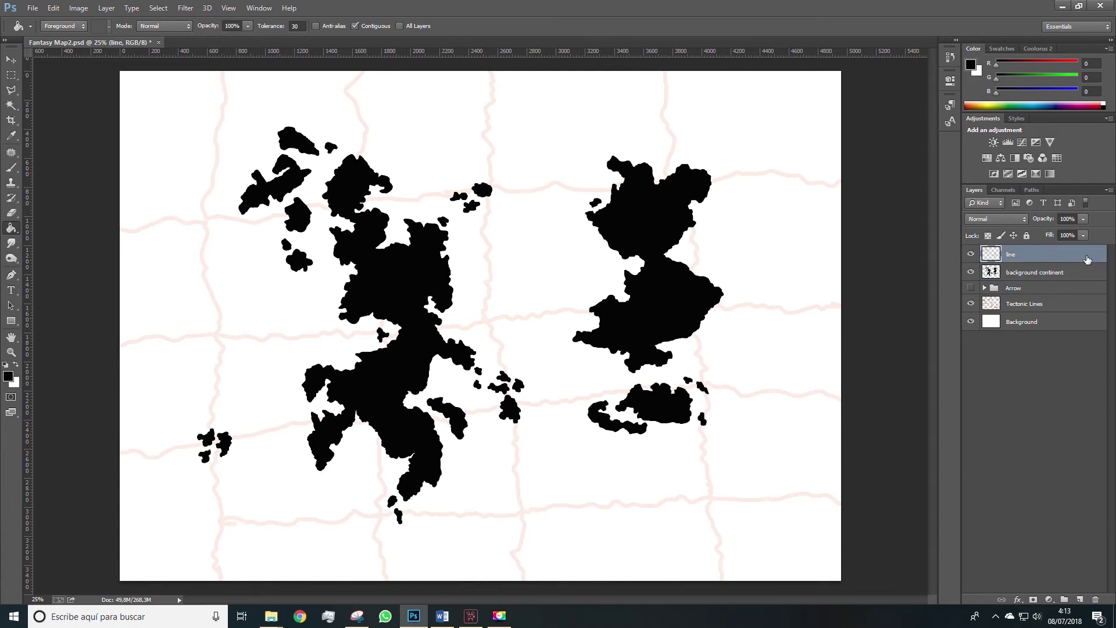
Step: Move the line layer below background continent and enable a Stroke style on it
{"action": "left_click_drag", "start_coordinate": [1087, 260], "coordinate": [1086, 277]}
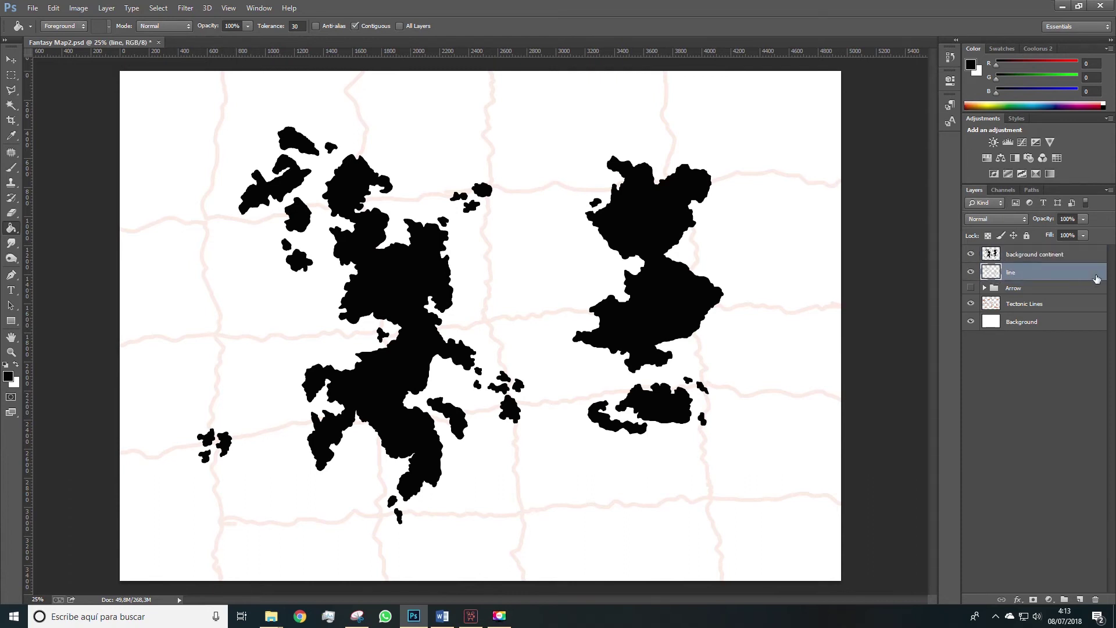
{"action": "double_click", "coordinate": [1082, 272]}
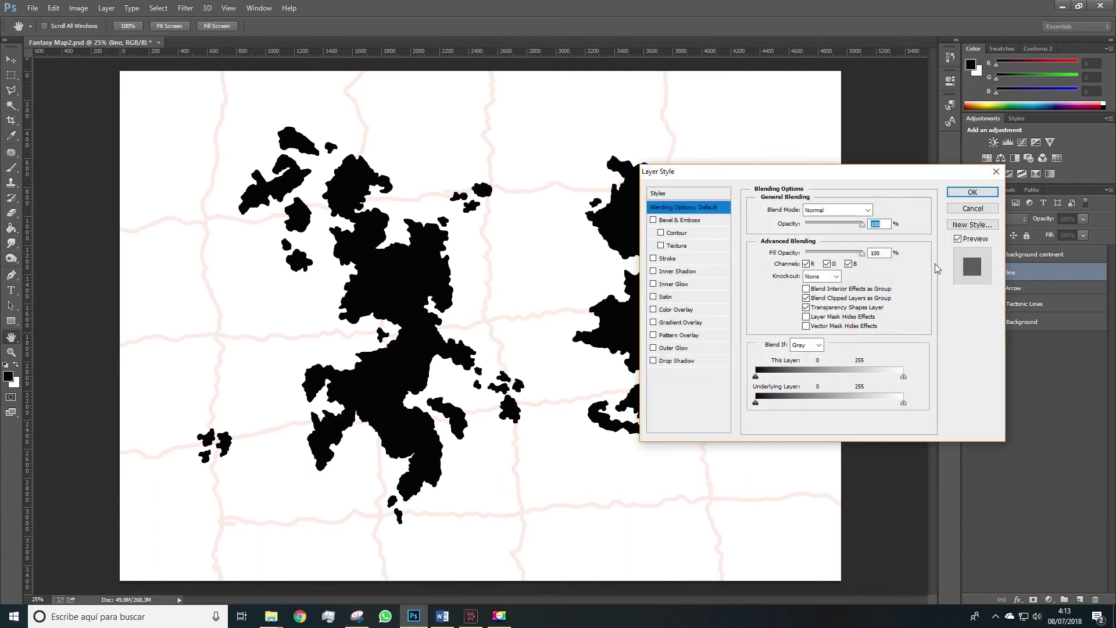
{"action": "left_click", "coordinate": [653, 258]}
{"action": "left_click", "coordinate": [666, 259]}
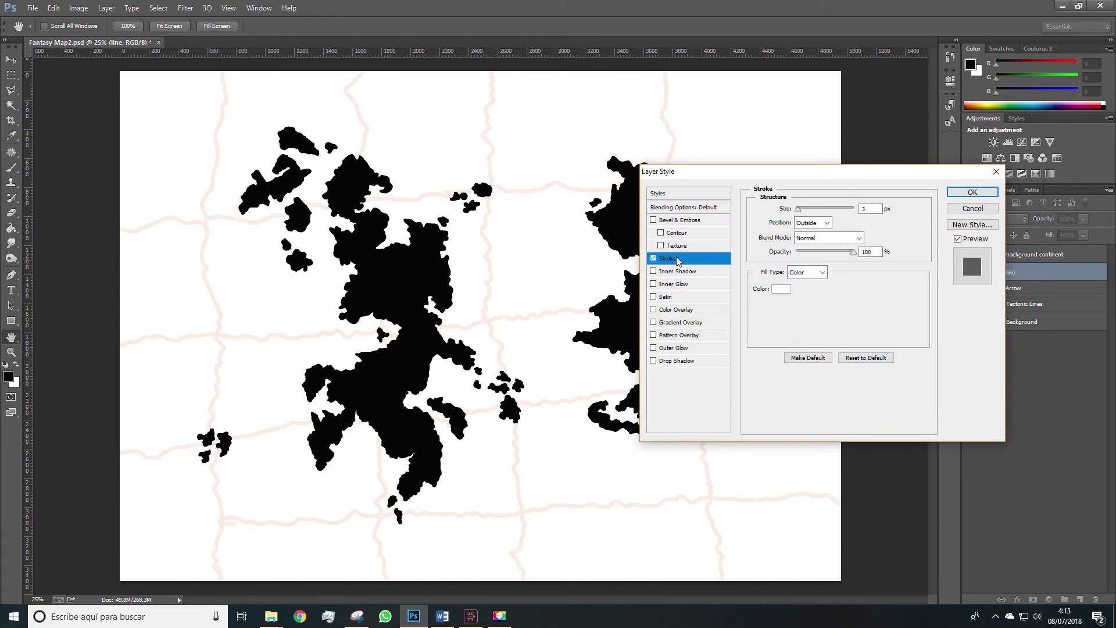
Step: Try a red 10 px stroke, then remove the stroke effect and close Layer Style
{"action": "left_click", "coordinate": [781, 289]}
{"action": "left_click", "coordinate": [166, 418]}
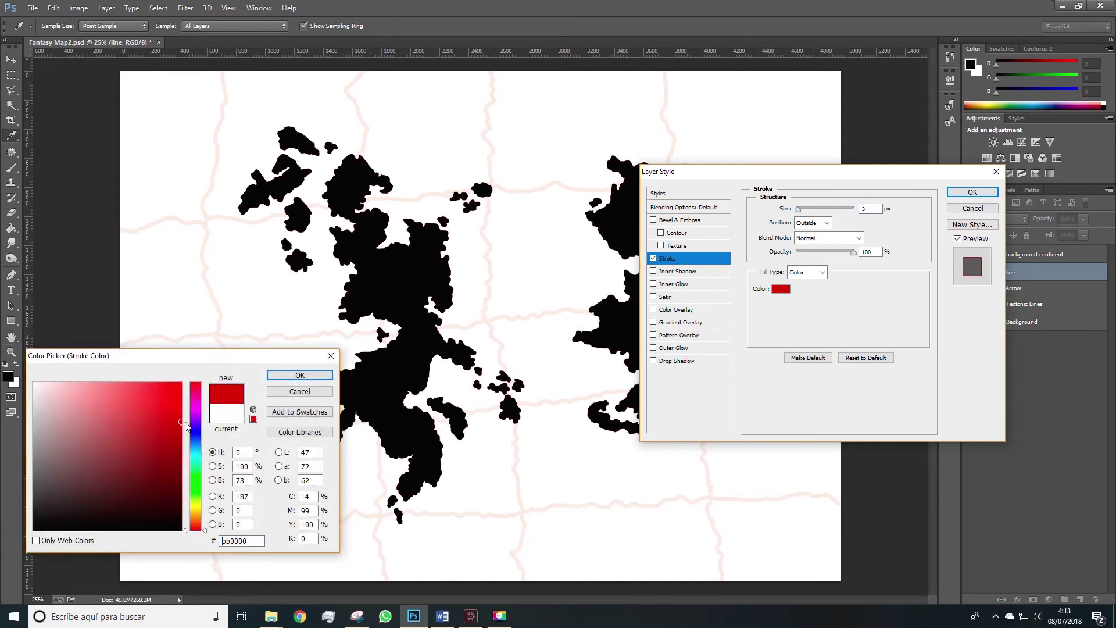
{"action": "left_click", "coordinate": [296, 375]}
{"action": "left_click_drag", "start_coordinate": [799, 209], "coordinate": [801, 214]}
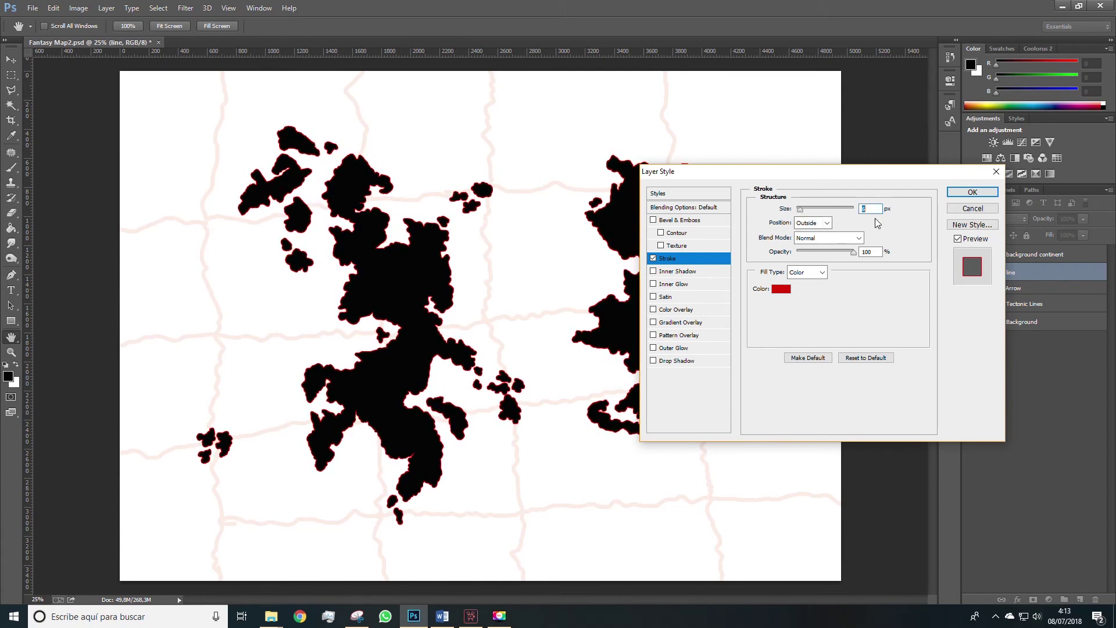
{"action": "left_click", "coordinate": [654, 259]}
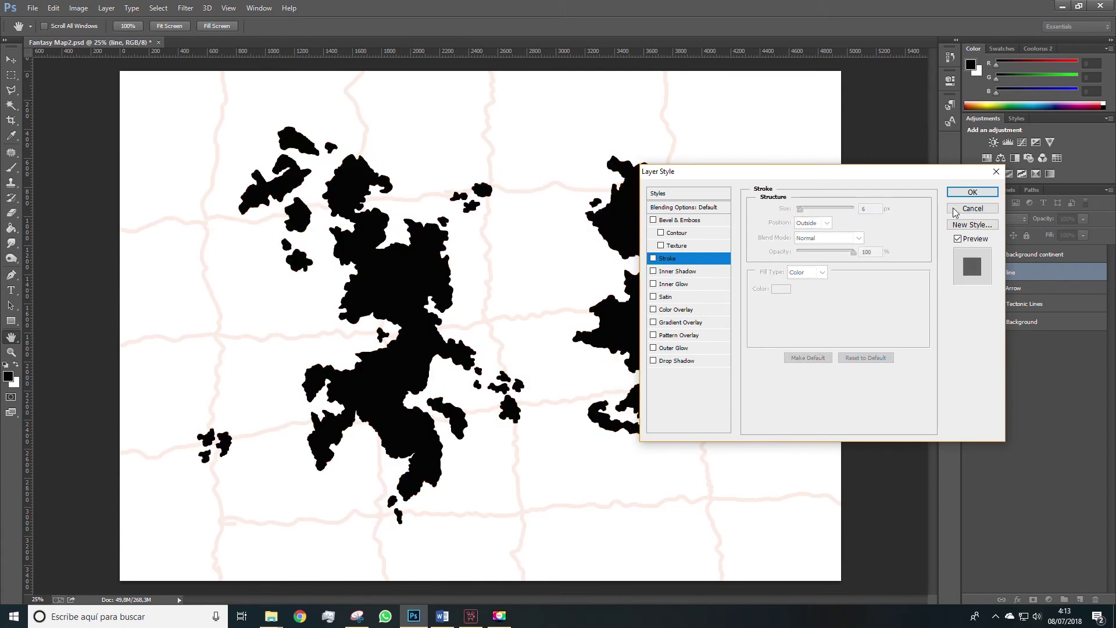
{"action": "left_click", "coordinate": [972, 192]}
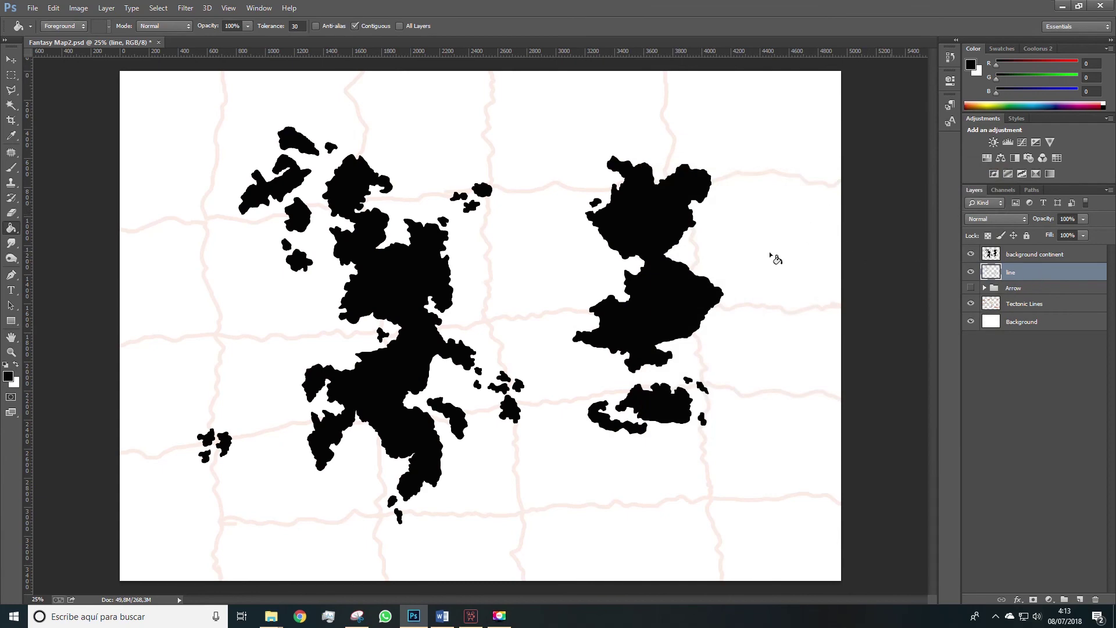
Step: Save a copy of the map as Fantasy Map3.psd, accepting the Photoshop format options
{"action": "left_click", "coordinate": [30, 13]}
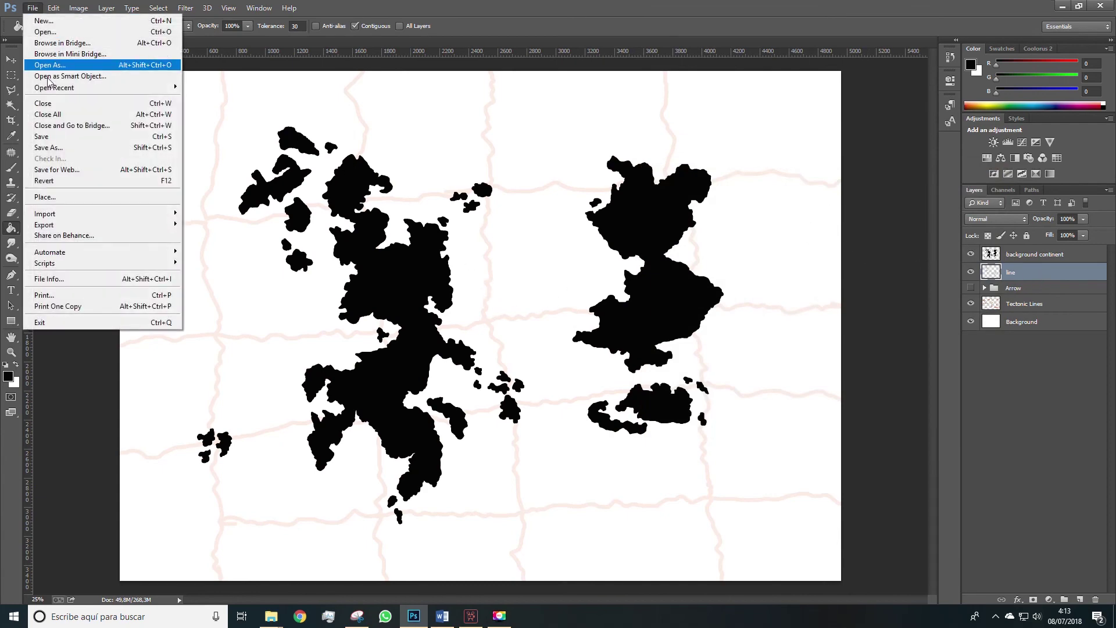
{"action": "left_click", "coordinate": [47, 149]}
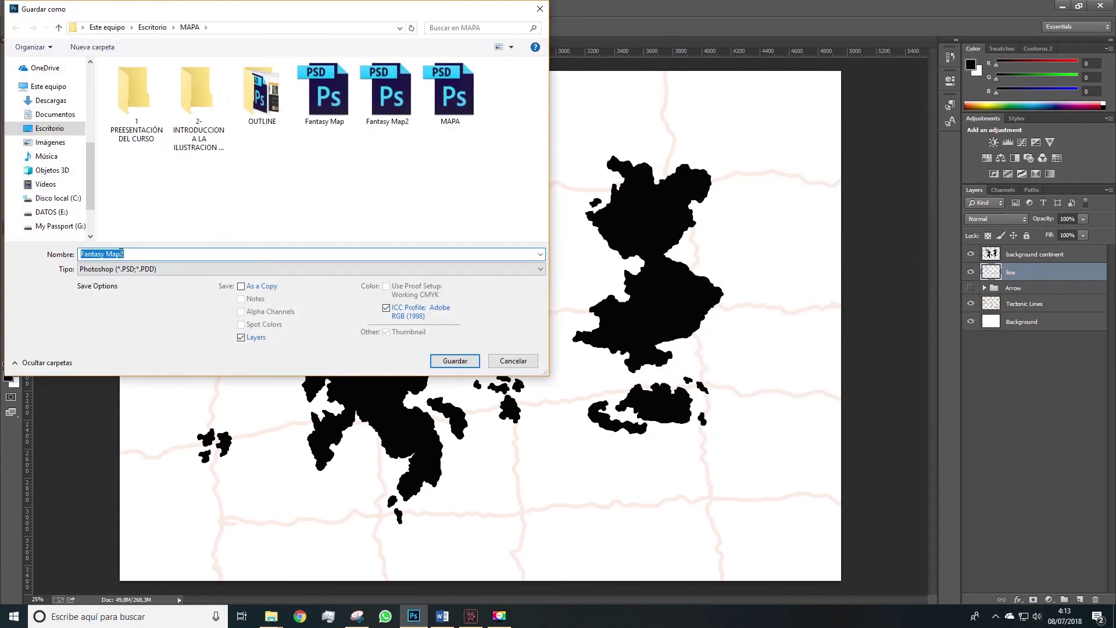
{"action": "left_click", "coordinate": [126, 253]}
{"action": "key", "text": "BackSpace"}
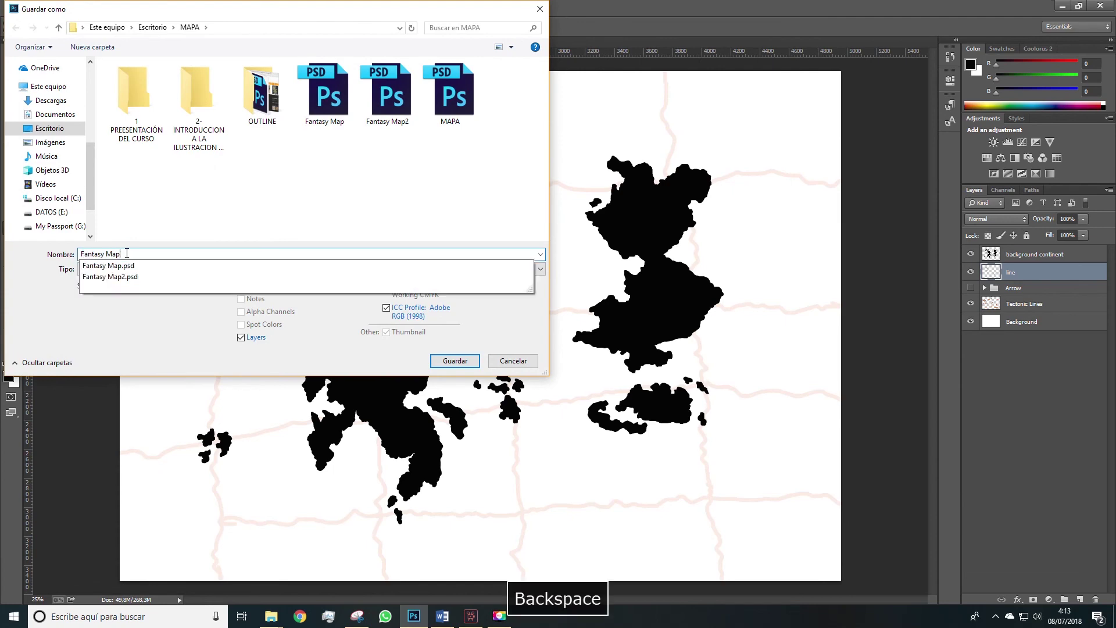
{"action": "type", "text": "3"}
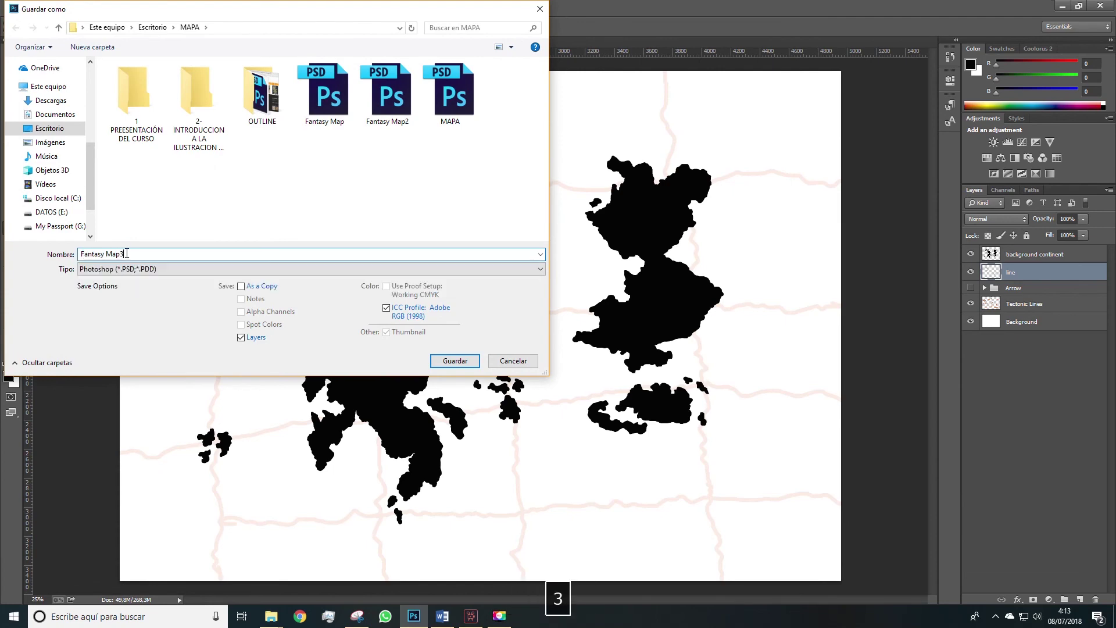
{"action": "left_click", "coordinate": [455, 361]}
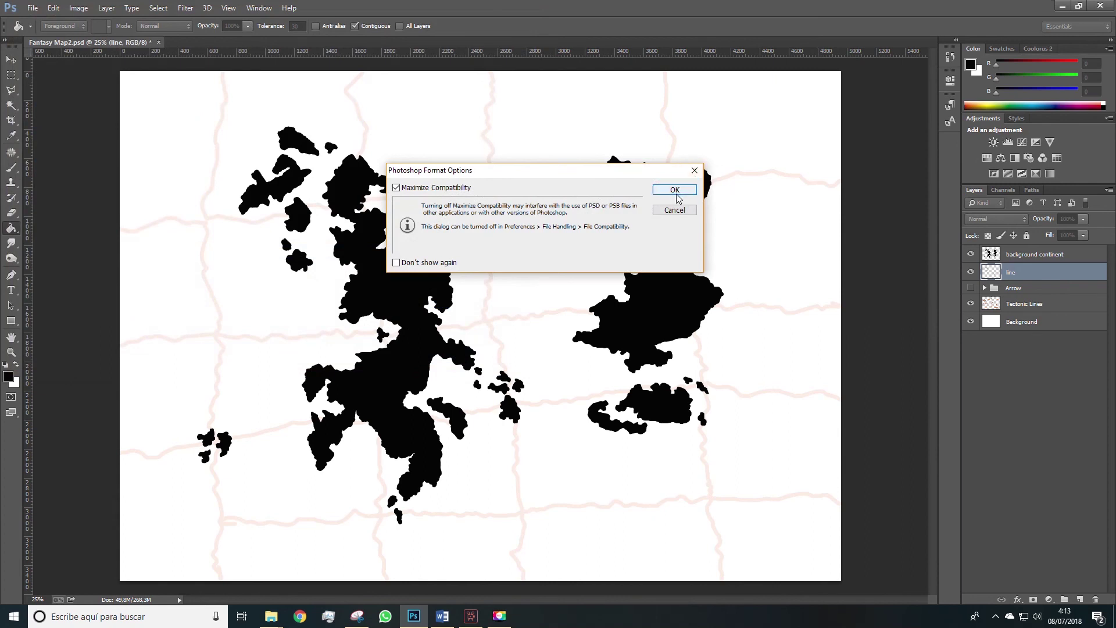
{"action": "left_click", "coordinate": [674, 190]}
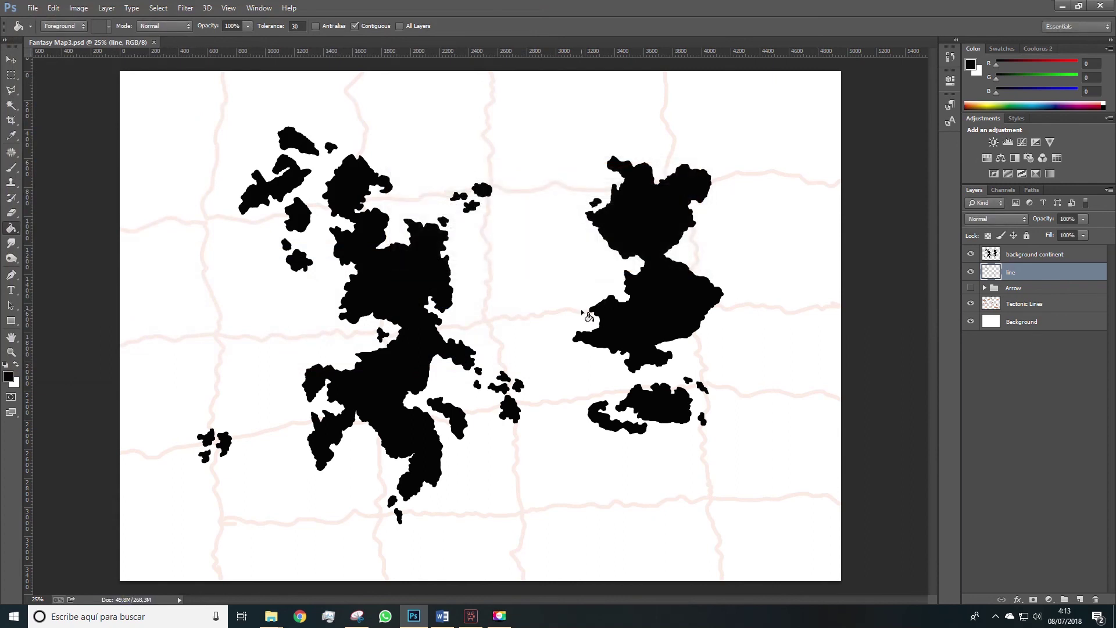
{"action": "left_click", "coordinate": [498, 616]}
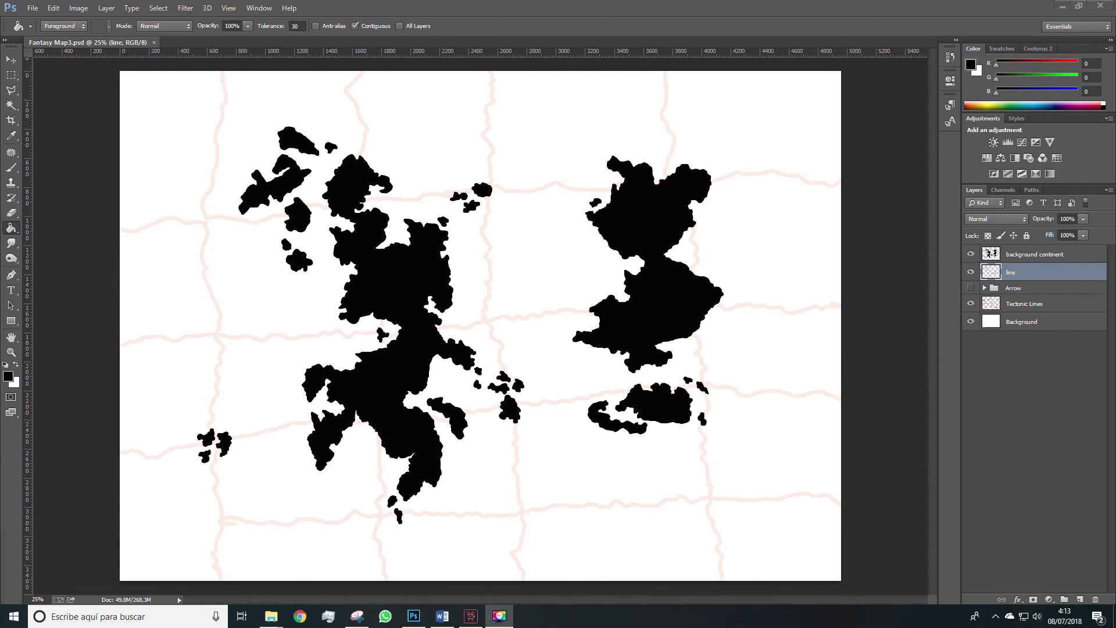